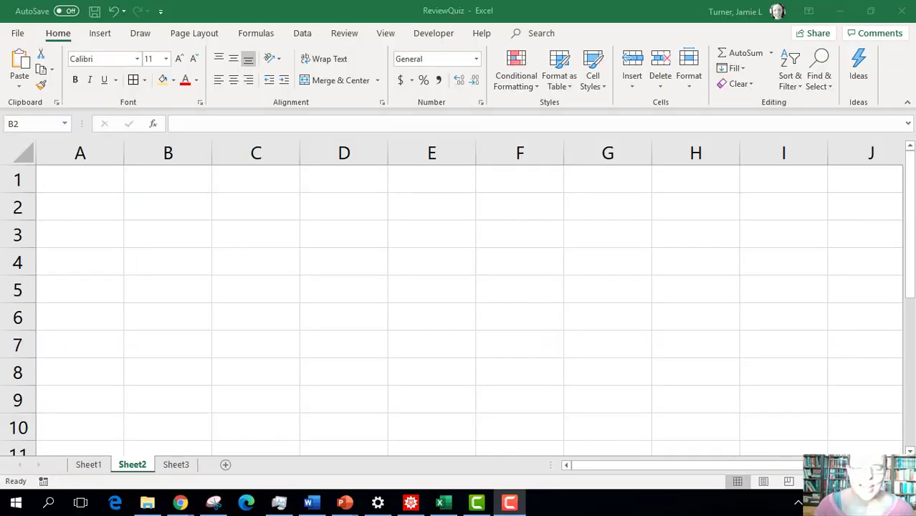
- Bring the Review quiz preview forward and scroll through Question 7's unit circle and degree-to-radian matching items
{"action": "left_click", "coordinate": [191, 207]}
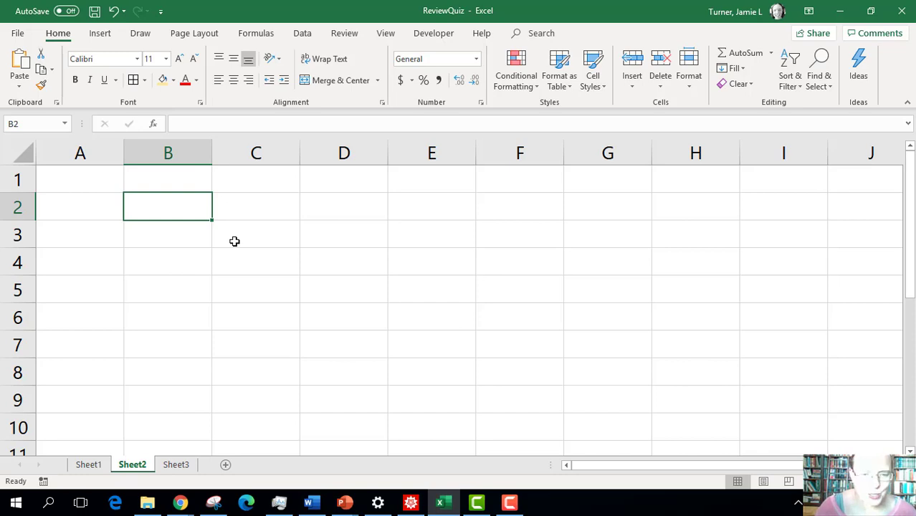
{"action": "mouse_move", "coordinate": [183, 501]}
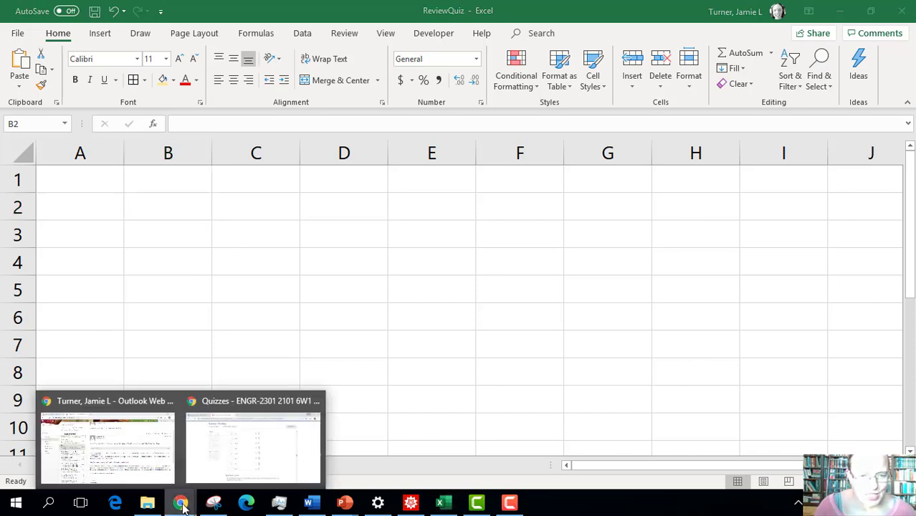
{"action": "left_click", "coordinate": [235, 464]}
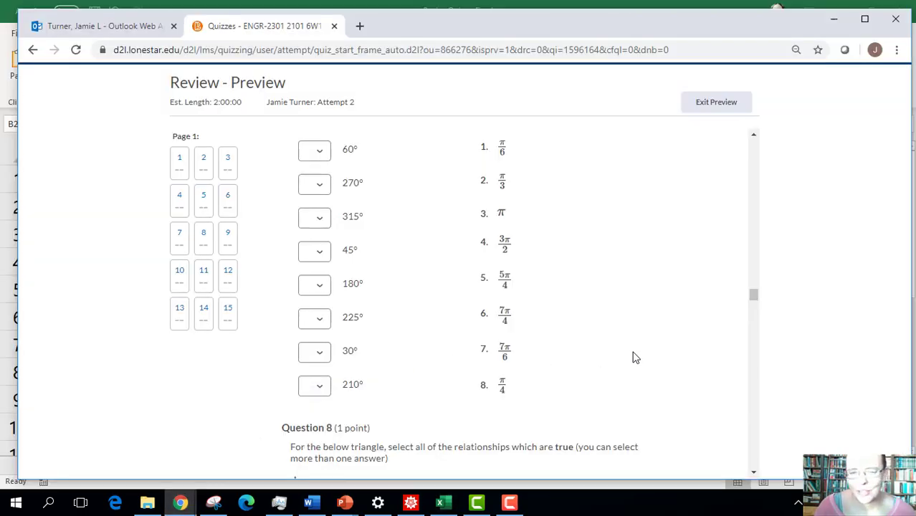
{"action": "scroll", "coordinate": [622, 379], "scroll_direction": "up", "scroll_amount": 5}
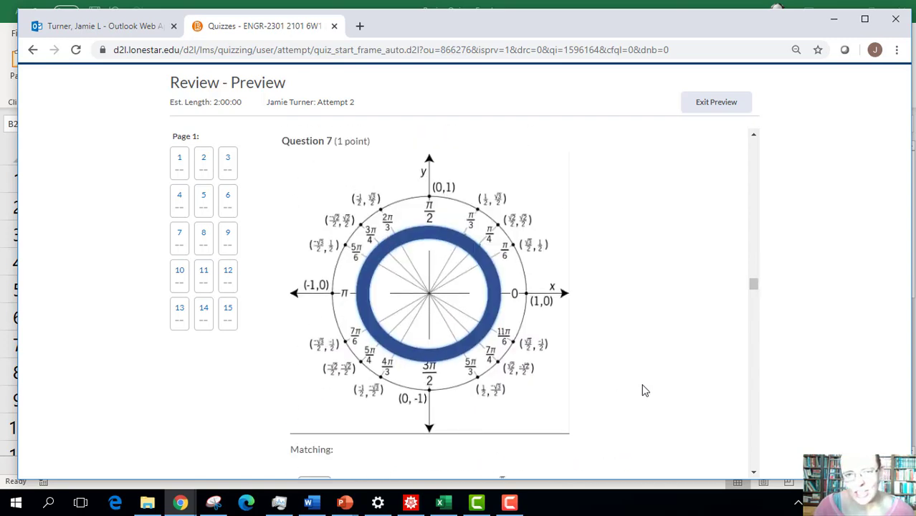
{"action": "scroll", "coordinate": [625, 368], "scroll_direction": "down", "scroll_amount": 5}
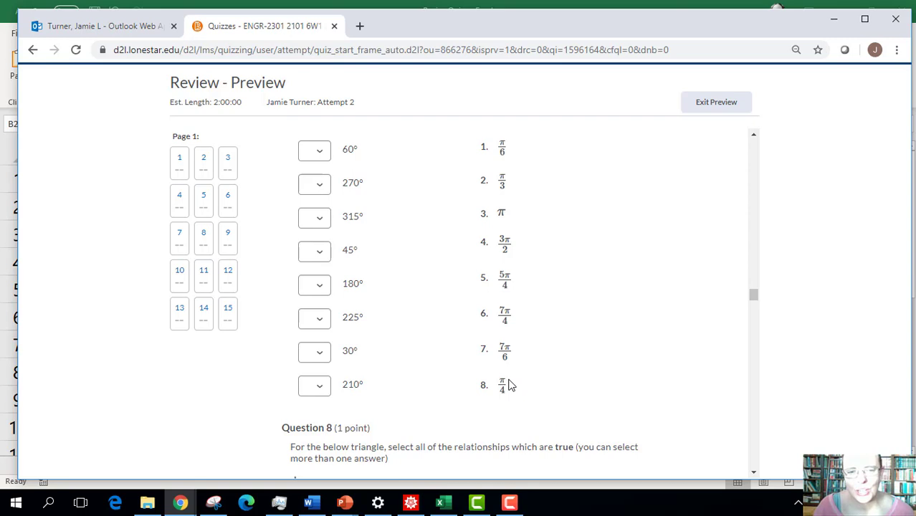
- Snip the quiz's radian answers 1–8 (π/6 through π/4) with Snipping Tool and copy the capture to the clipboard
{"action": "scroll", "coordinate": [570, 325], "scroll_direction": "up", "scroll_amount": 1}
{"action": "key", "text": "super"}
{"action": "type", "text": "snip"}
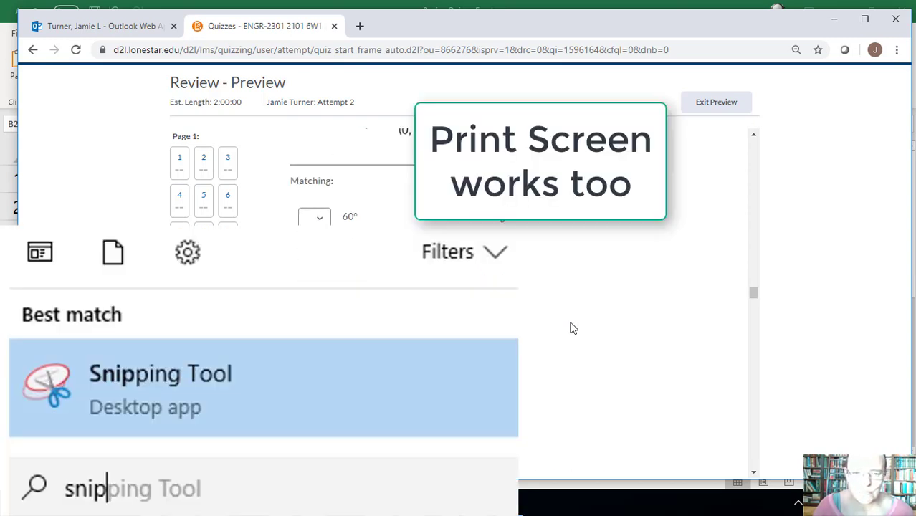
{"action": "key", "text": "Return"}
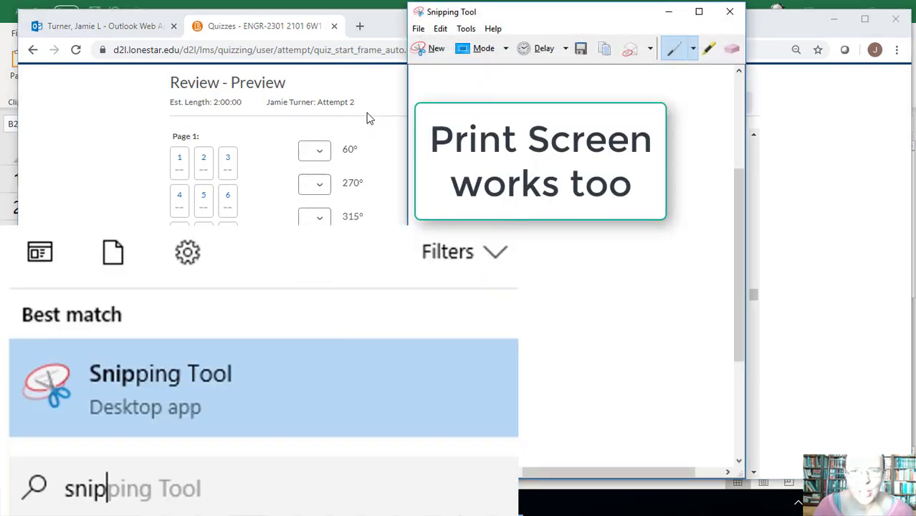
{"action": "left_click", "coordinate": [433, 55]}
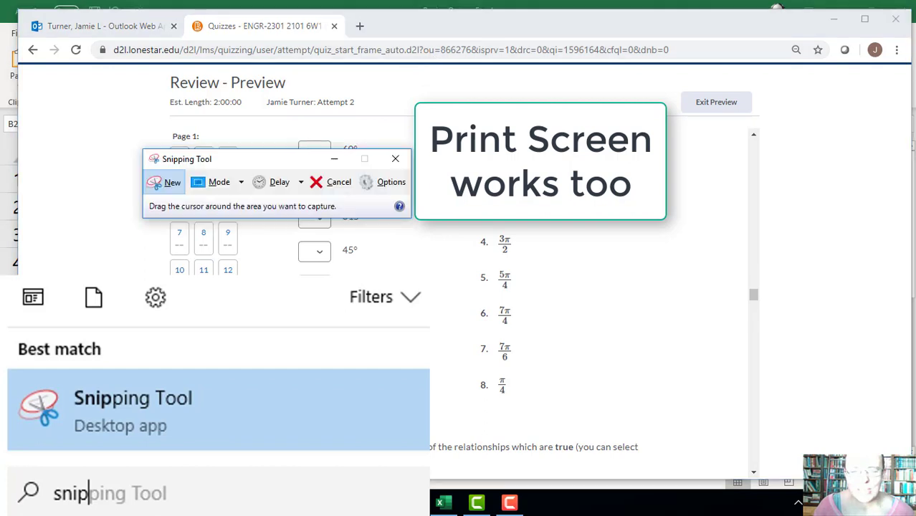
{"action": "left_click_drag", "start_coordinate": [469, 130], "coordinate": [535, 403]}
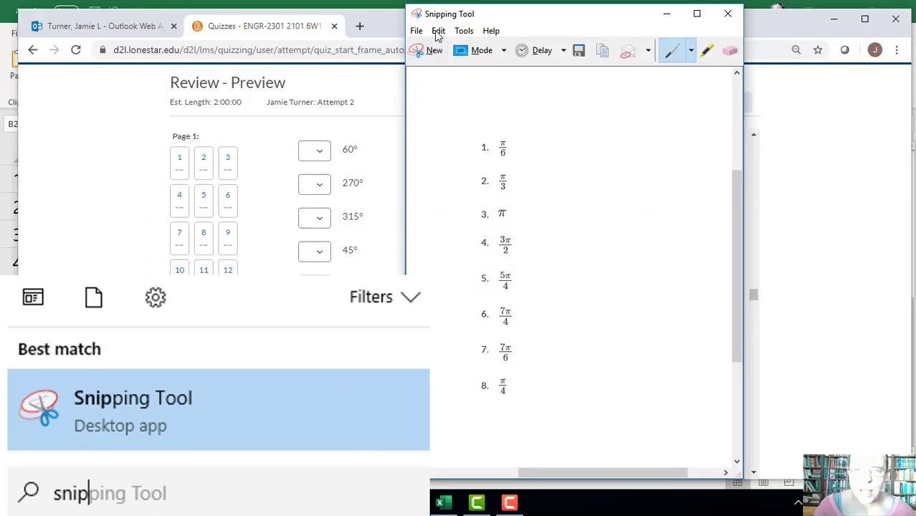
{"action": "left_click", "coordinate": [439, 32]}
{"action": "left_click", "coordinate": [443, 47]}
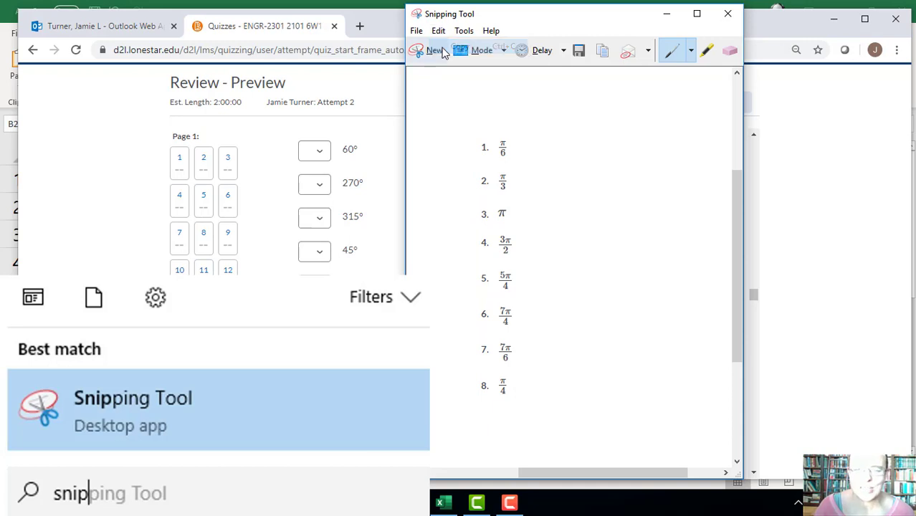
{"action": "left_click", "coordinate": [657, 19]}
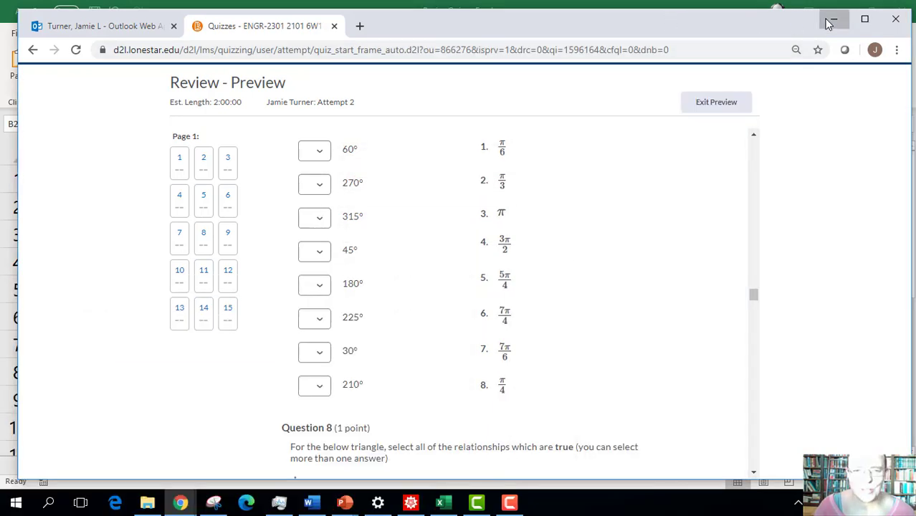
- Paste the radian answer picture into the Excel sheet and move it over to column F
{"action": "left_click", "coordinate": [831, 19]}
{"action": "left_click", "coordinate": [311, 213]}
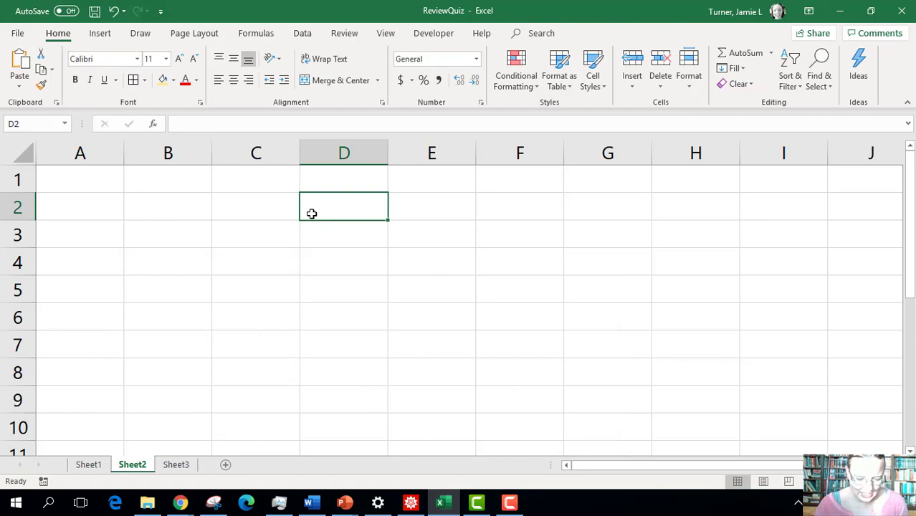
{"action": "key", "text": "ctrl+v"}
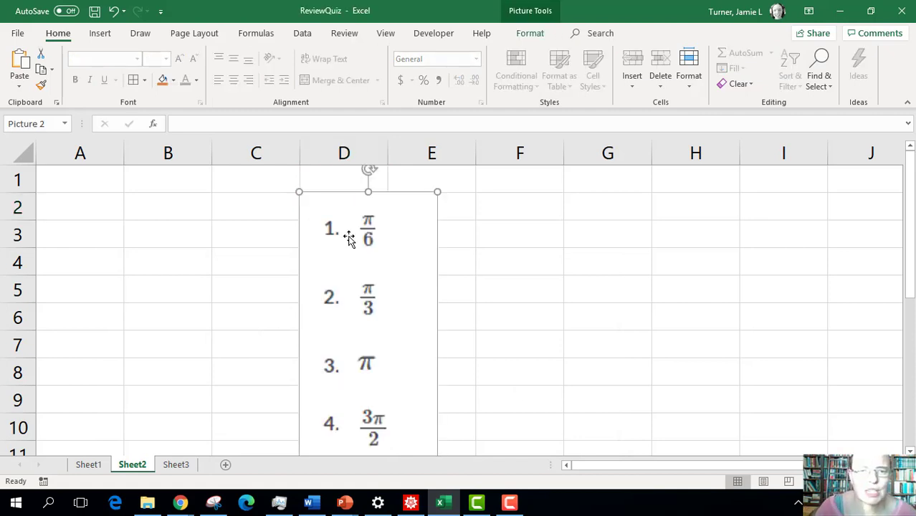
{"action": "left_click_drag", "start_coordinate": [349, 237], "coordinate": [578, 261]}
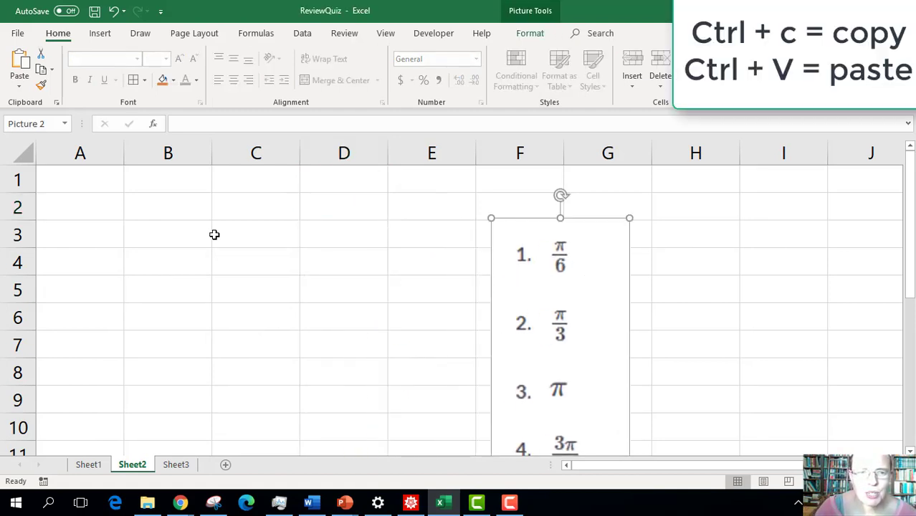
- Add a Radians heading in B2 with =PI()/6, =PI()/3 and =PI() in B3:B5
{"action": "left_click", "coordinate": [165, 209]}
{"action": "type", "text": "Radia"}
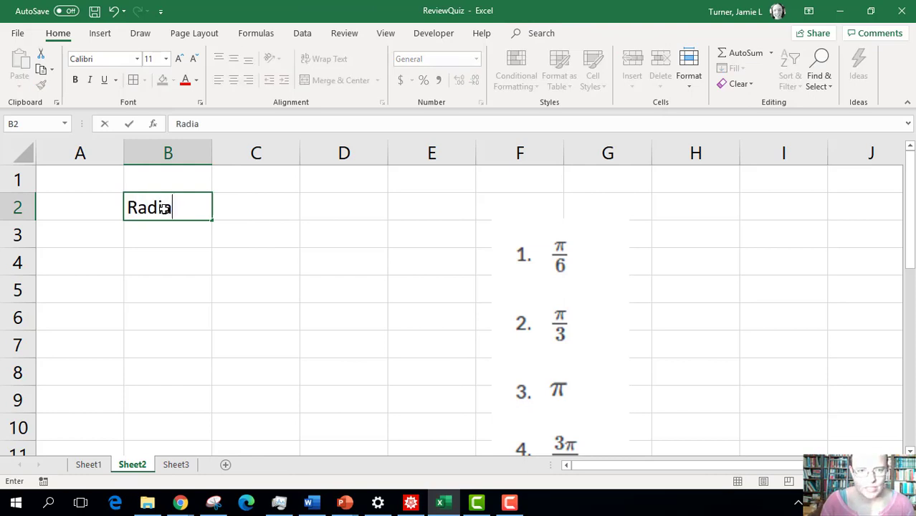
{"action": "type", "text": "ns"}
{"action": "key", "text": "Return"}
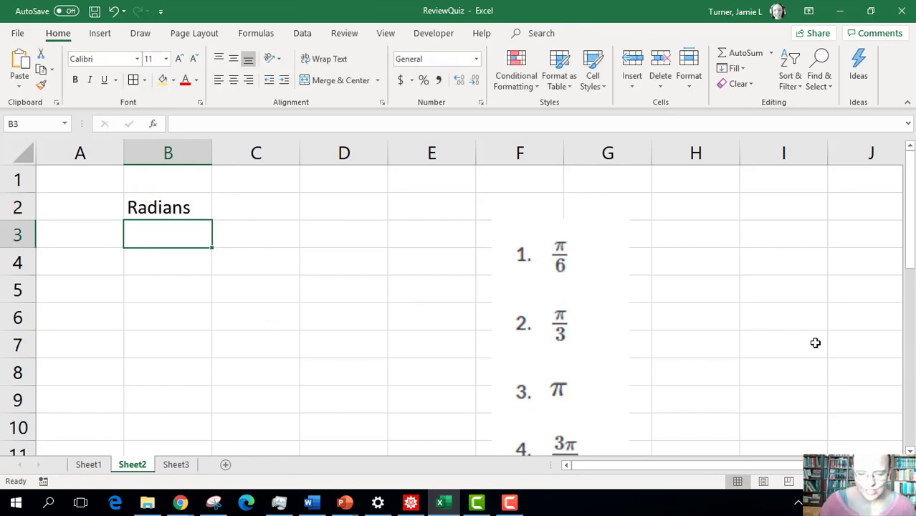
{"action": "type", "text": "=P"}
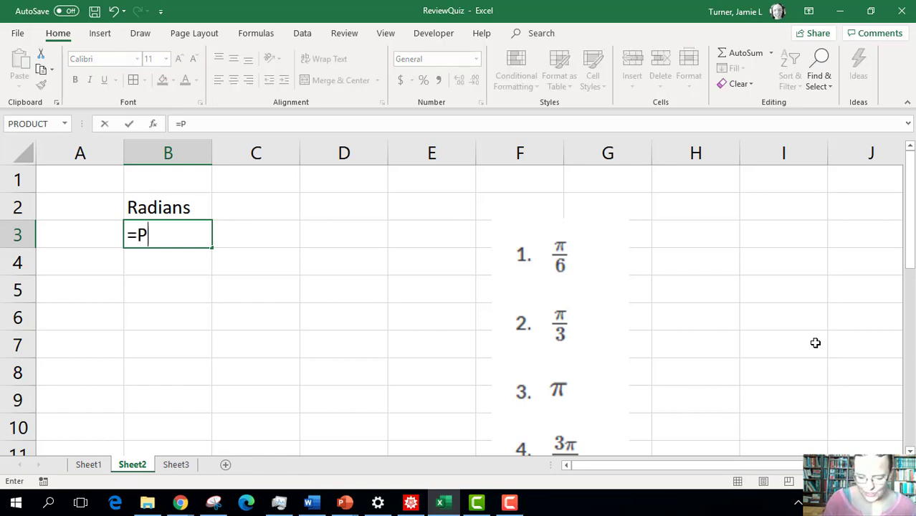
{"action": "type", "text": "i()"}
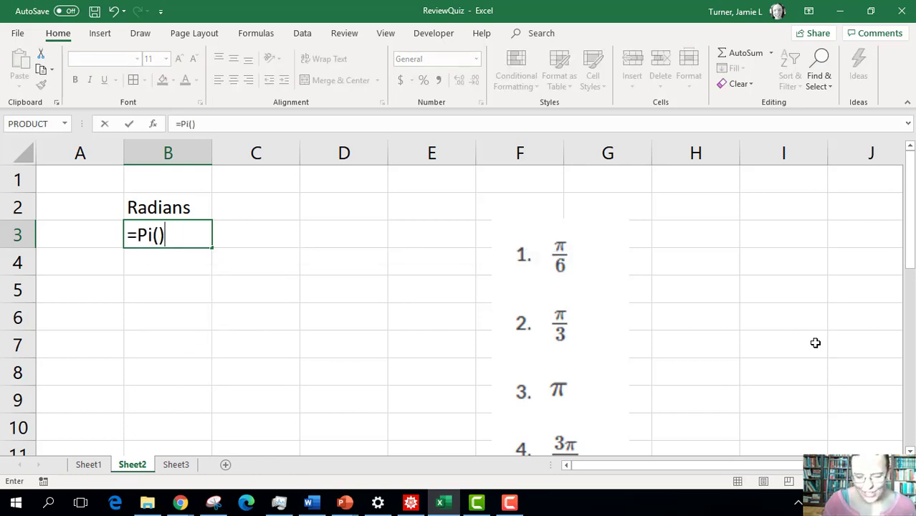
{"action": "type", "text": "/"}
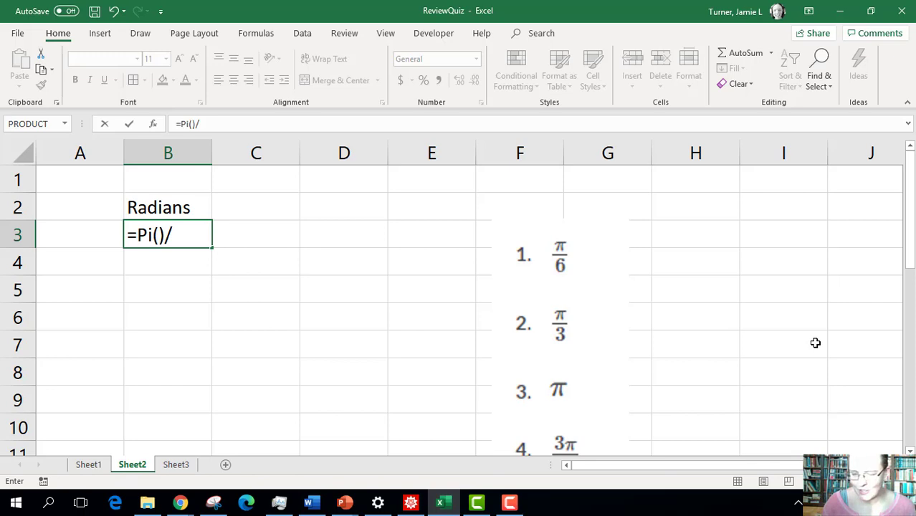
{"action": "type", "text": "6"}
{"action": "key", "text": "Return"}
{"action": "type", "text": "=Pi()"}
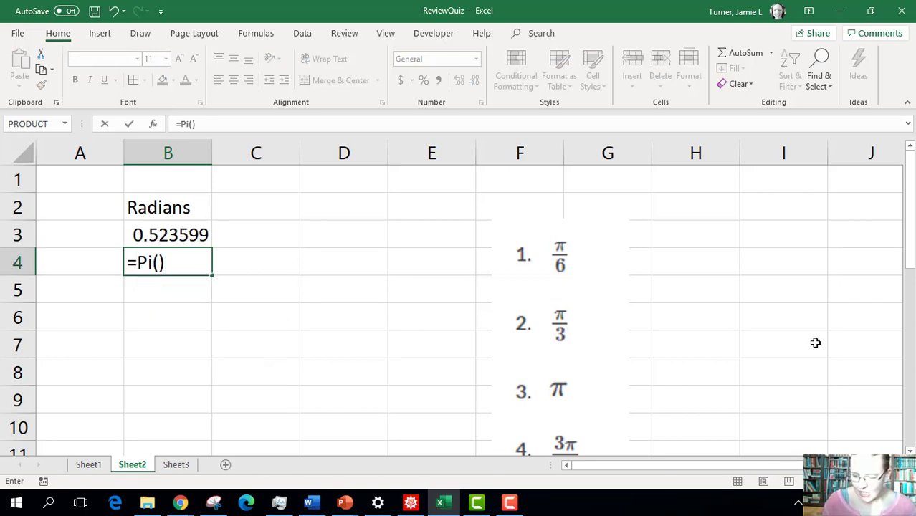
{"action": "type", "text": "/"}
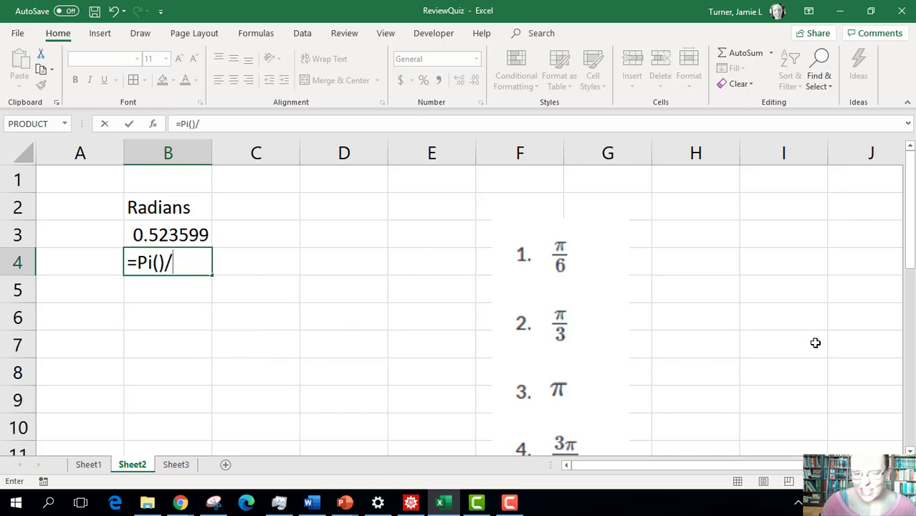
{"action": "type", "text": "3"}
{"action": "key", "text": "Return"}
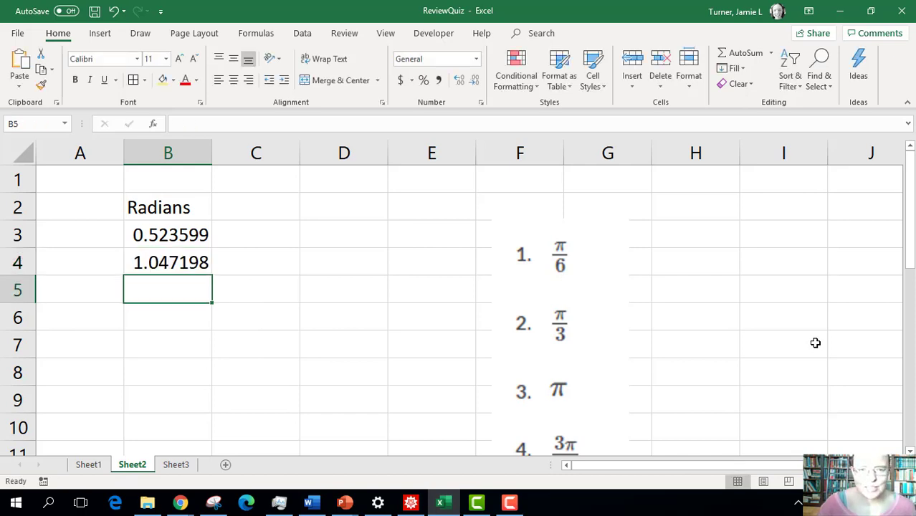
{"action": "type", "text": "=Pi()"}
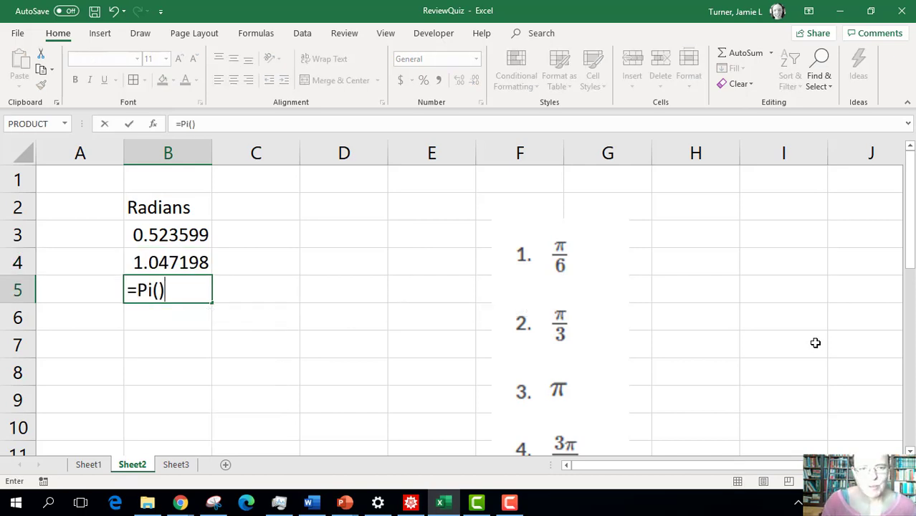
{"action": "key", "text": "Return"}
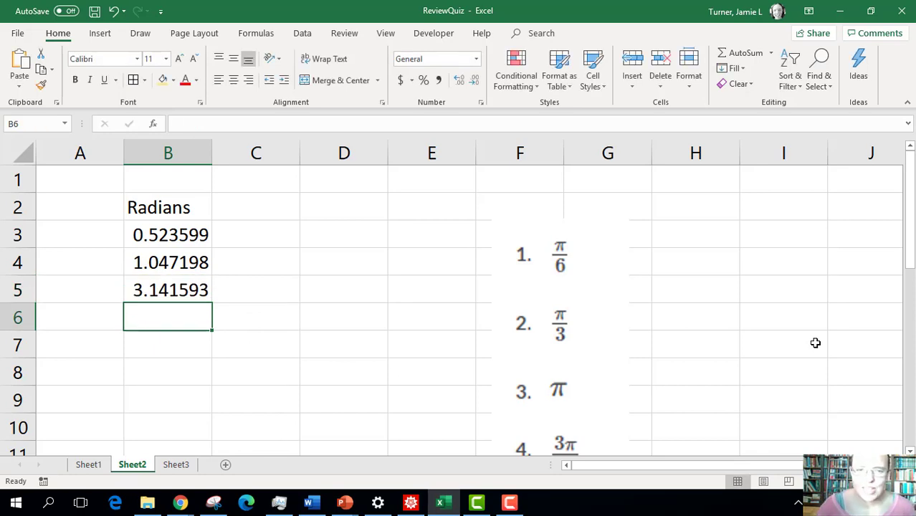
- Enter =FORMULATEXT(B3) in C3, correcting the misspelled function name
{"action": "left_click", "coordinate": [281, 236]}
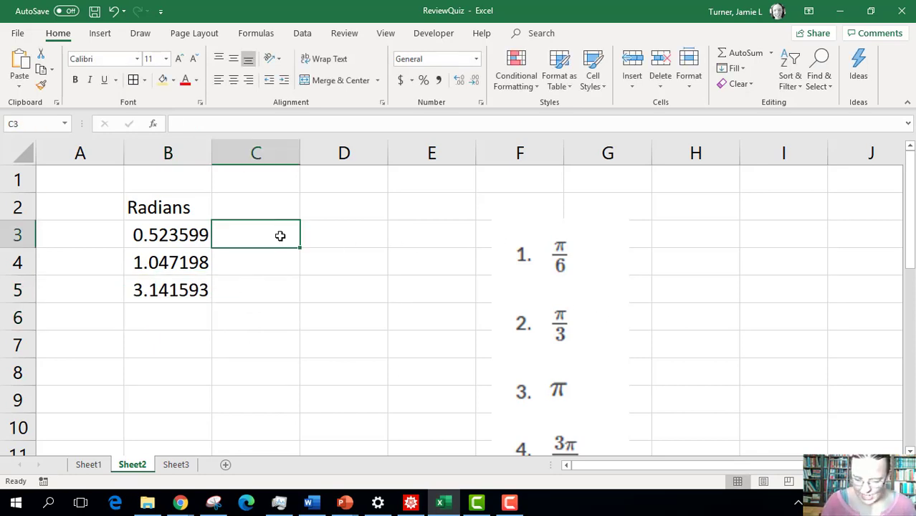
{"action": "type", "text": "=Formulte"}
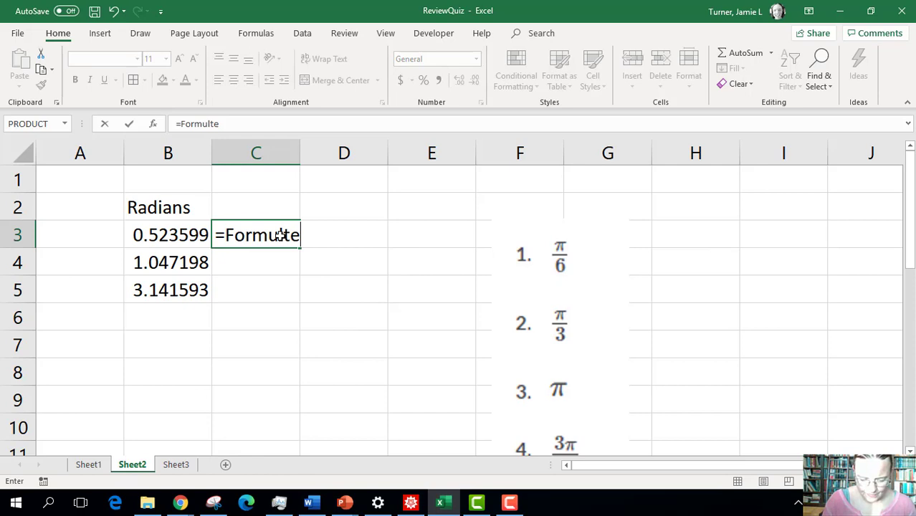
{"action": "type", "text": "xt("}
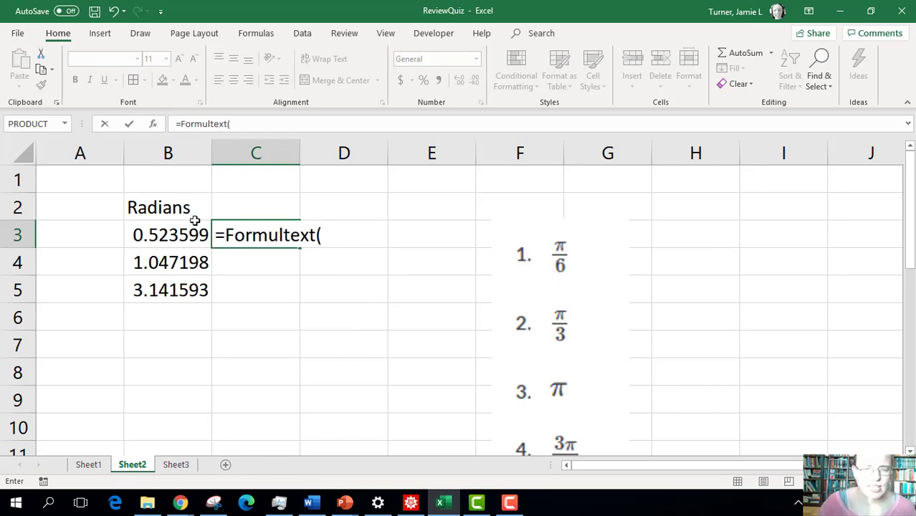
{"action": "left_click", "coordinate": [159, 233]}
{"action": "key", "text": "Return"}
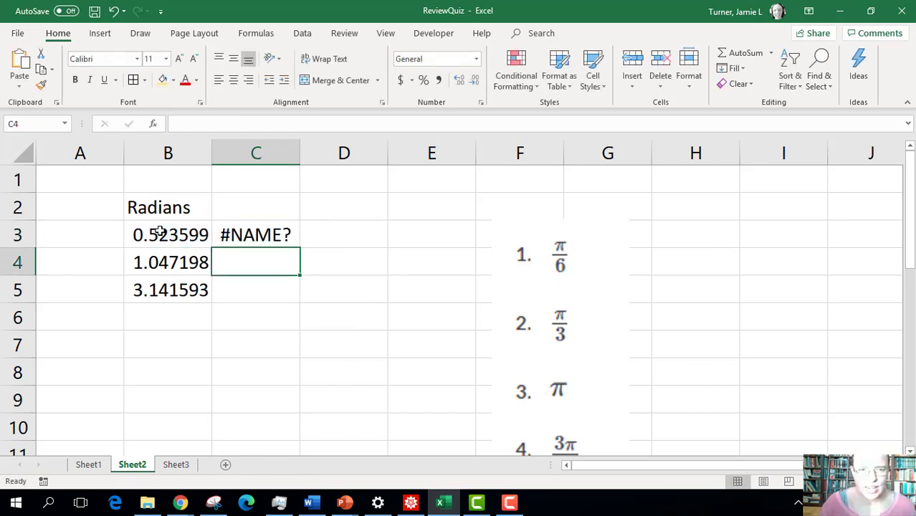
{"action": "double_click", "coordinate": [243, 235]}
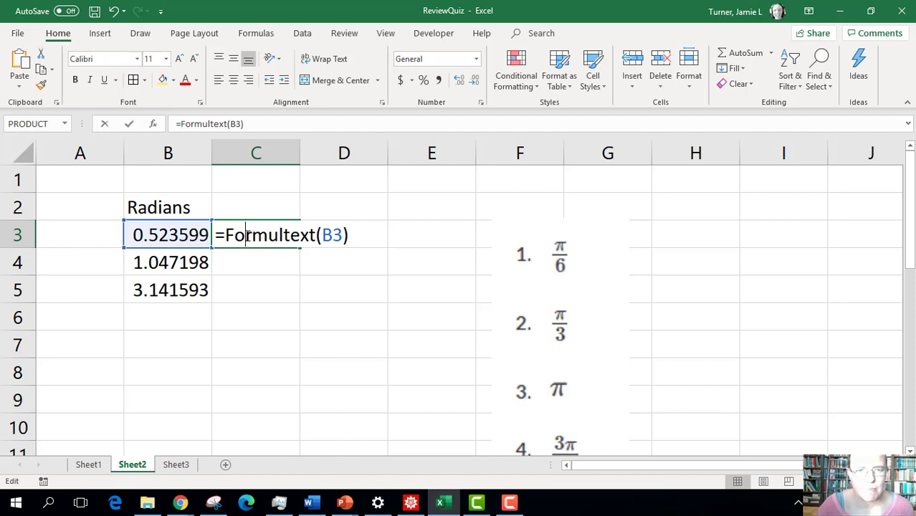
{"action": "left_click", "coordinate": [285, 235]}
{"action": "type", "text": "a"}
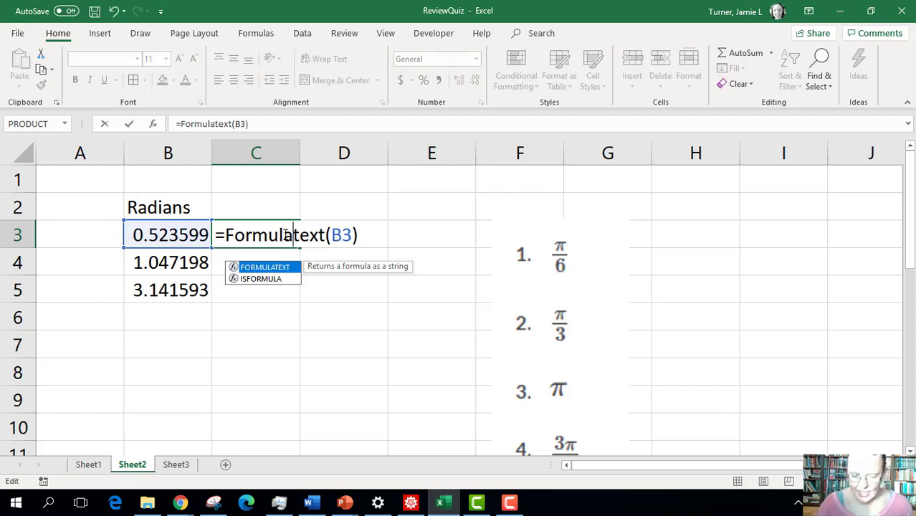
{"action": "key", "text": "Return"}
- Fill the FORMULATEXT formula down to C5 and check B3's formula
{"action": "left_click", "coordinate": [285, 244]}
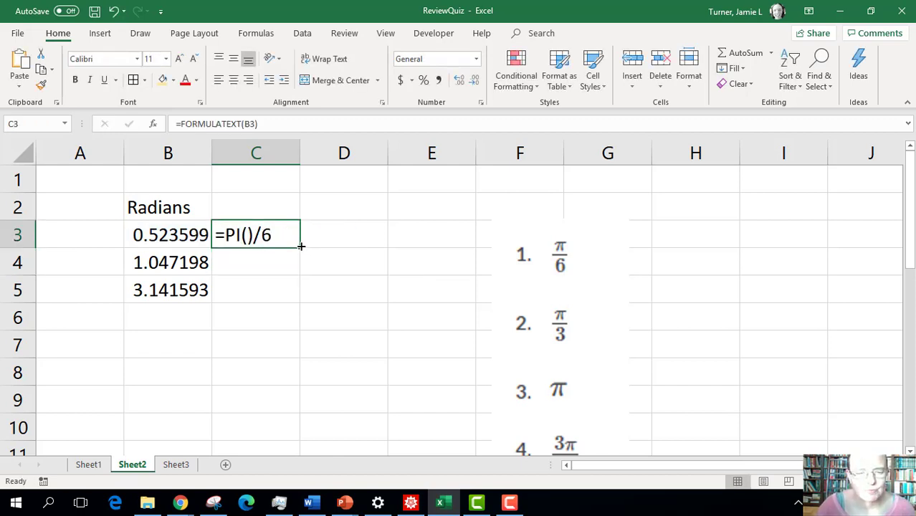
{"action": "left_click_drag", "start_coordinate": [301, 246], "coordinate": [297, 301]}
{"action": "left_click", "coordinate": [362, 251]}
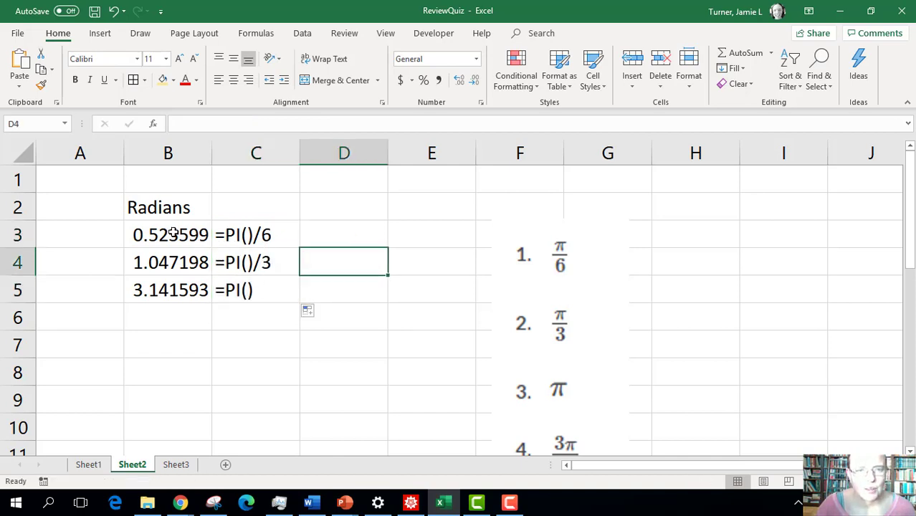
{"action": "double_click", "coordinate": [174, 235]}
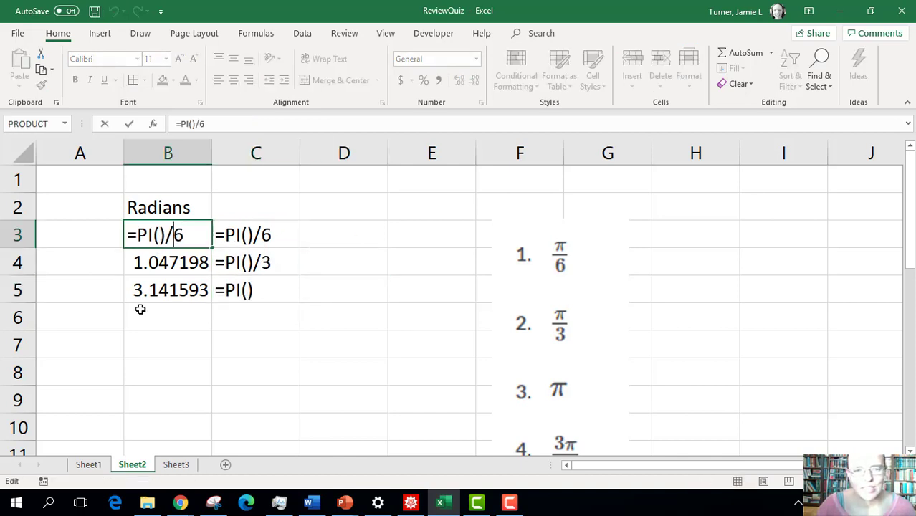
{"action": "key", "text": "Return"}
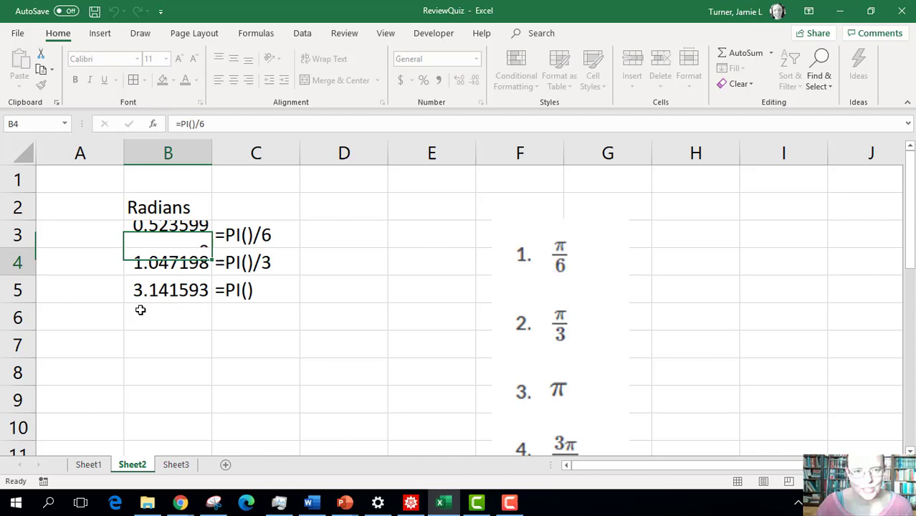
- Merge and centre Radians across B2:C2 with a thick outside border and green fill
{"action": "left_click_drag", "start_coordinate": [203, 199], "coordinate": [262, 208]}
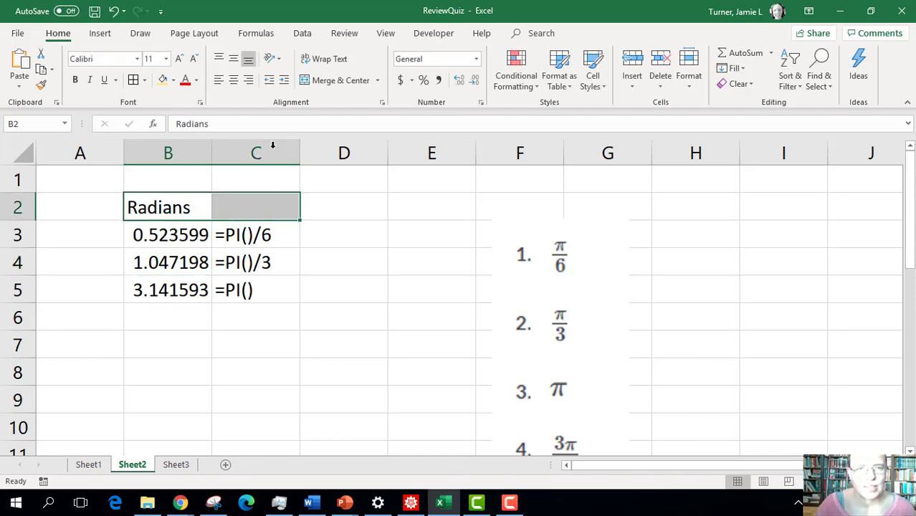
{"action": "left_click", "coordinate": [332, 81]}
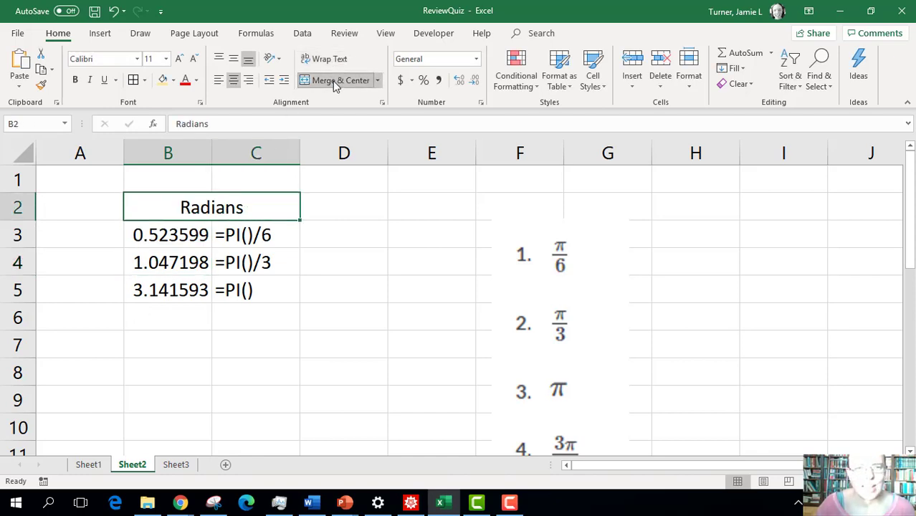
{"action": "left_click", "coordinate": [144, 81]}
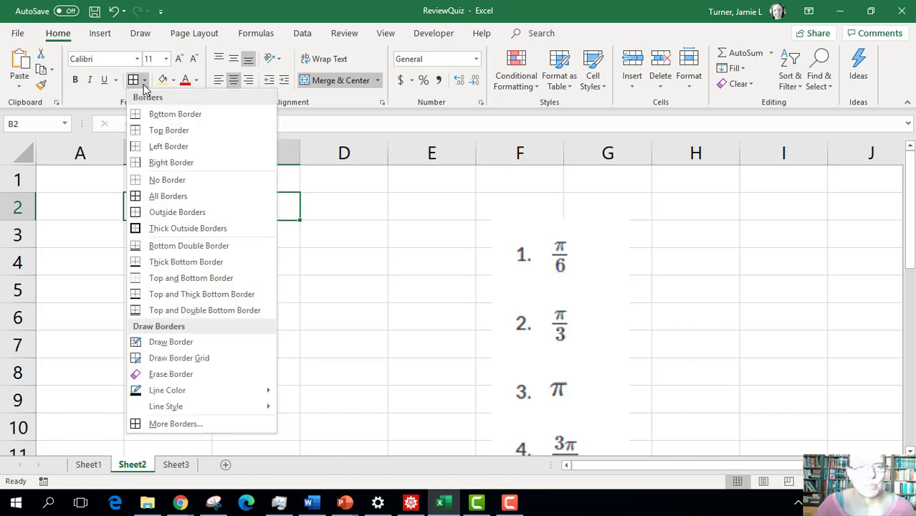
{"action": "left_click", "coordinate": [188, 228]}
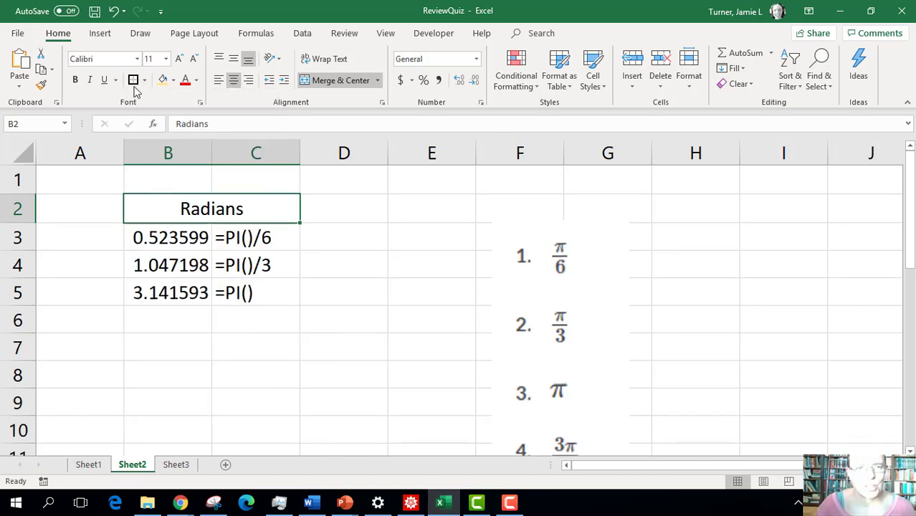
{"action": "left_click", "coordinate": [173, 80]}
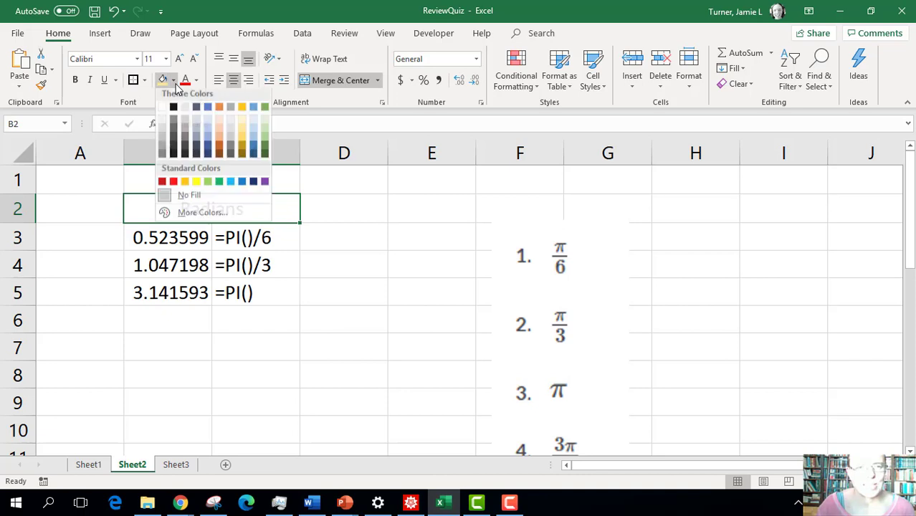
{"action": "left_click", "coordinate": [264, 147]}
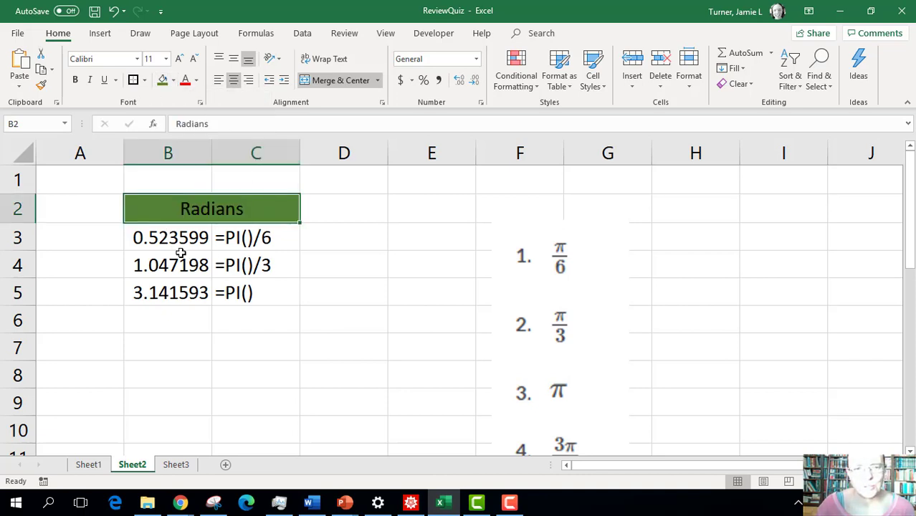
- Apply All Borders to the table body B3:E5
{"action": "left_click_drag", "start_coordinate": [172, 240], "coordinate": [409, 290]}
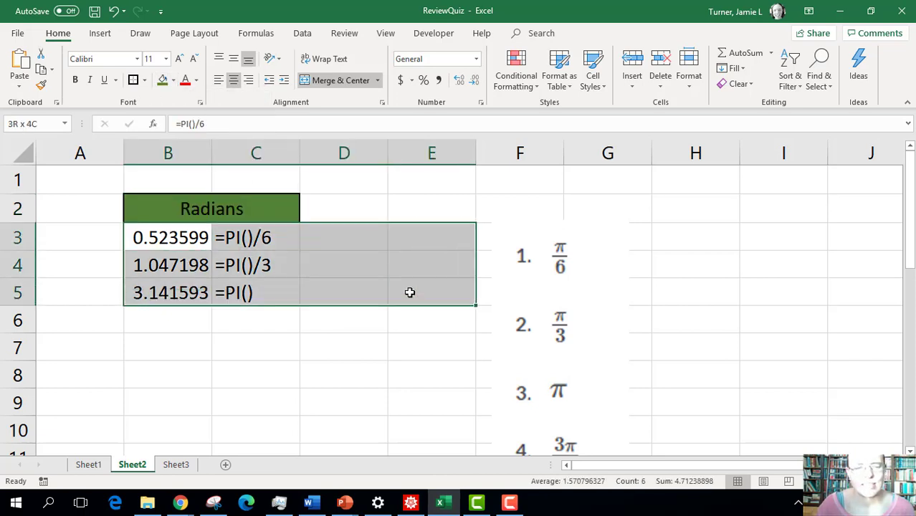
{"action": "left_click", "coordinate": [144, 81]}
{"action": "left_click", "coordinate": [148, 199]}
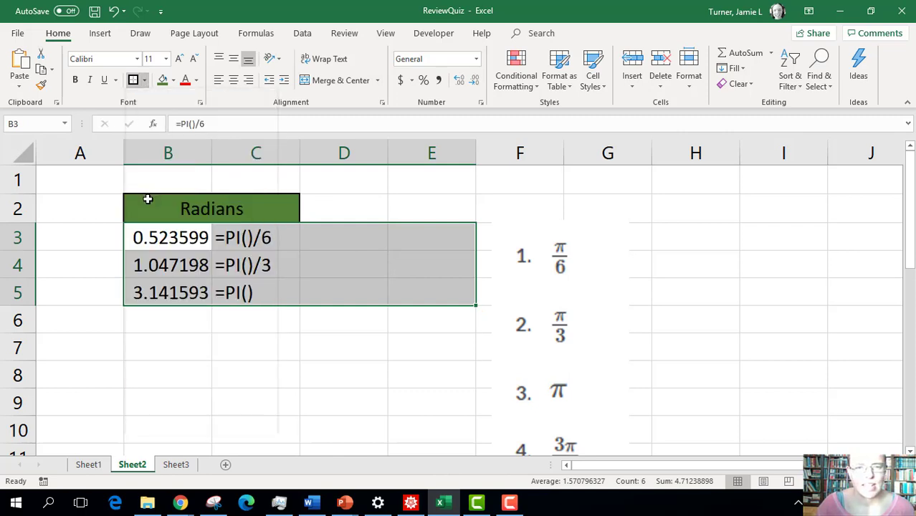
{"action": "left_click", "coordinate": [317, 250]}
{"action": "left_click_drag", "start_coordinate": [330, 211], "coordinate": [399, 211]}
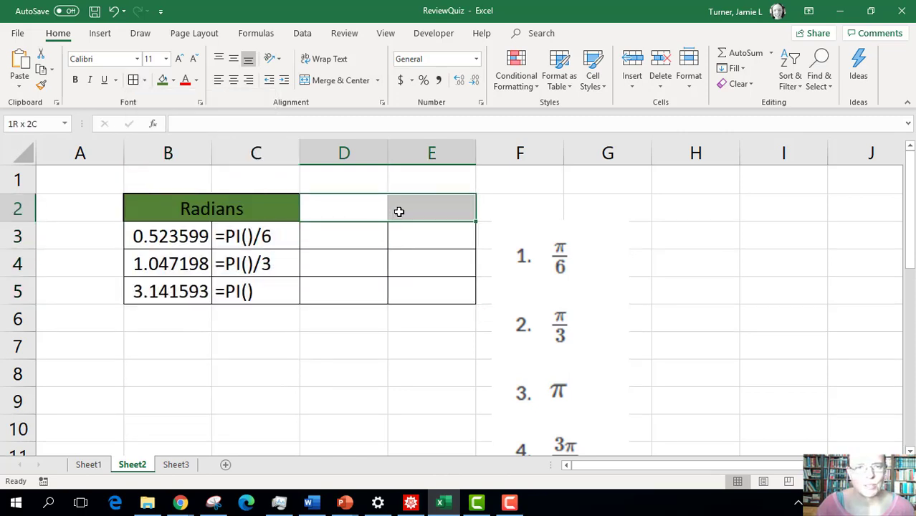
- Create a merged Degrees header over D2:E2 with green fill and a thick outside border
{"action": "left_click", "coordinate": [335, 81]}
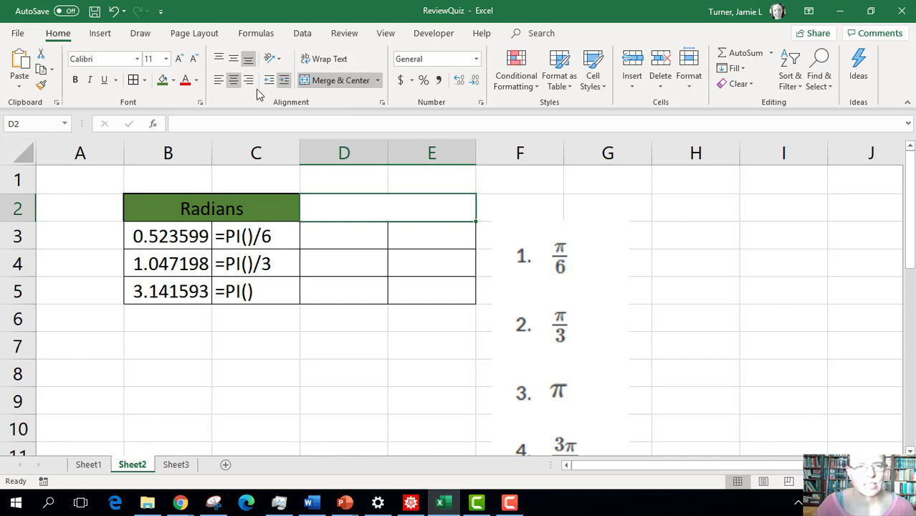
{"action": "left_click", "coordinate": [252, 129]}
{"action": "type", "text": "Degrees"}
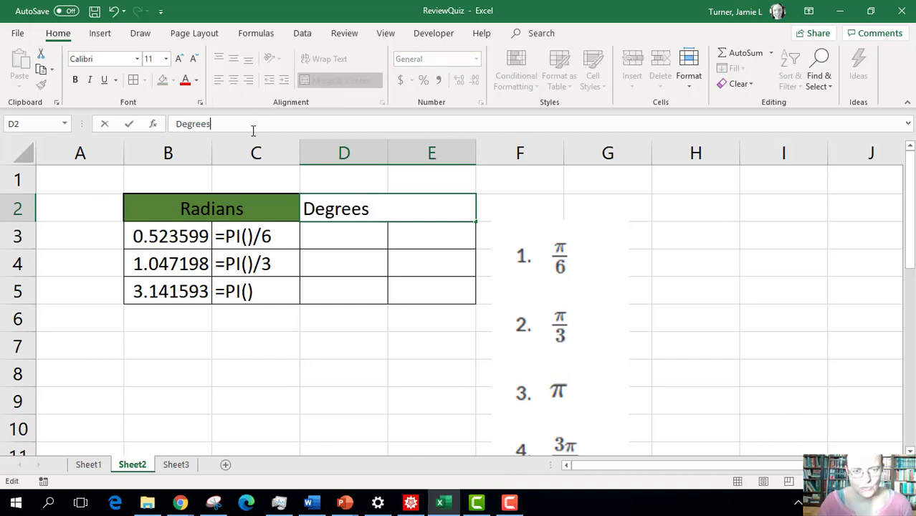
{"action": "key", "text": "Return"}
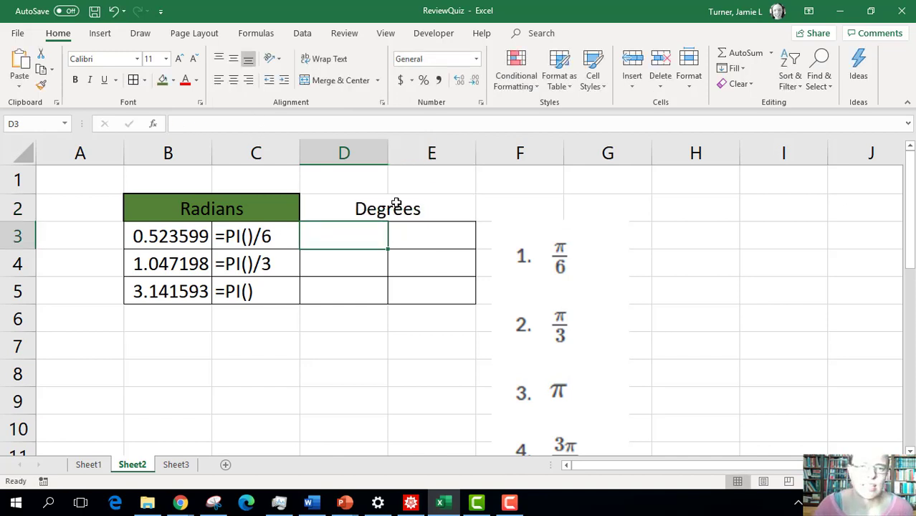
{"action": "left_click", "coordinate": [371, 208]}
{"action": "left_click", "coordinate": [163, 82]}
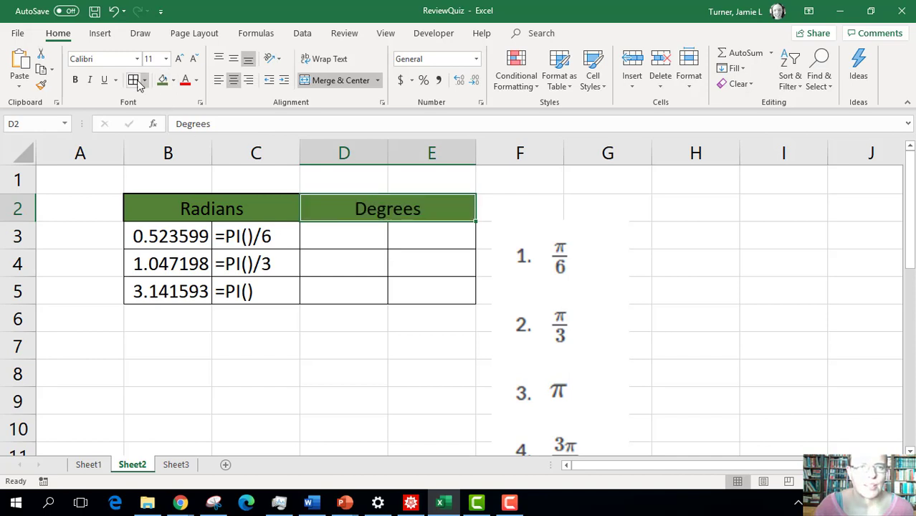
{"action": "left_click", "coordinate": [144, 80]}
{"action": "left_click", "coordinate": [188, 228]}
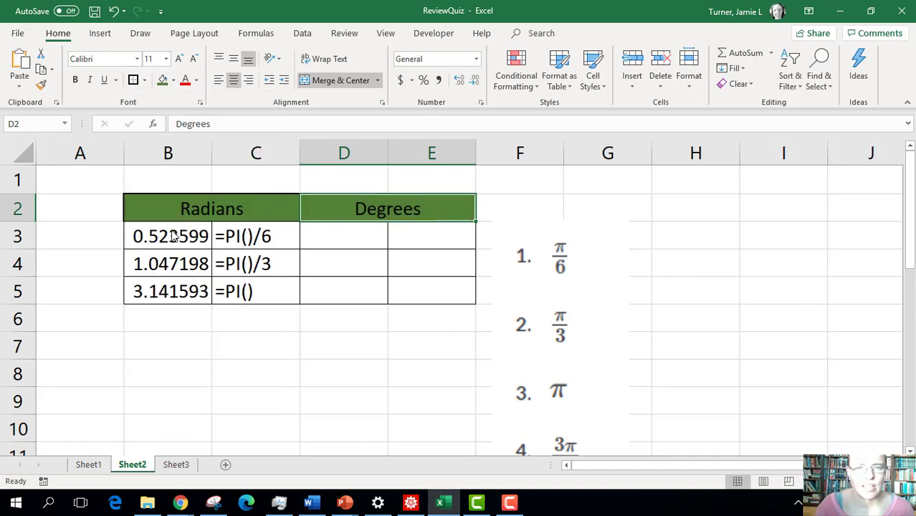
- Enter =DEGREES(B3) in D3 so it shows 30, then check the formula
{"action": "left_click", "coordinate": [327, 247]}
{"action": "key", "text": "Down"}
{"action": "key", "text": "Down"}
{"action": "key", "text": "Down"}
{"action": "left_click", "coordinate": [337, 246]}
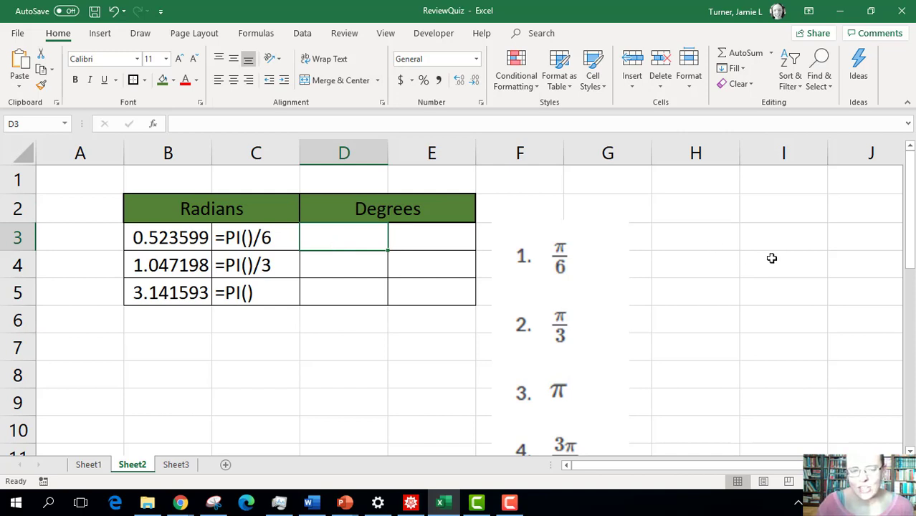
{"action": "type", "text": "=D"}
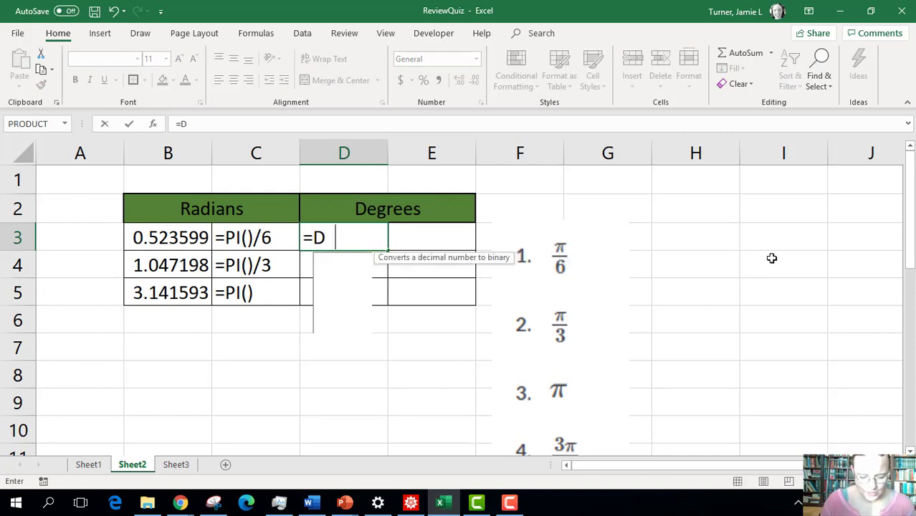
{"action": "type", "text": "egree"}
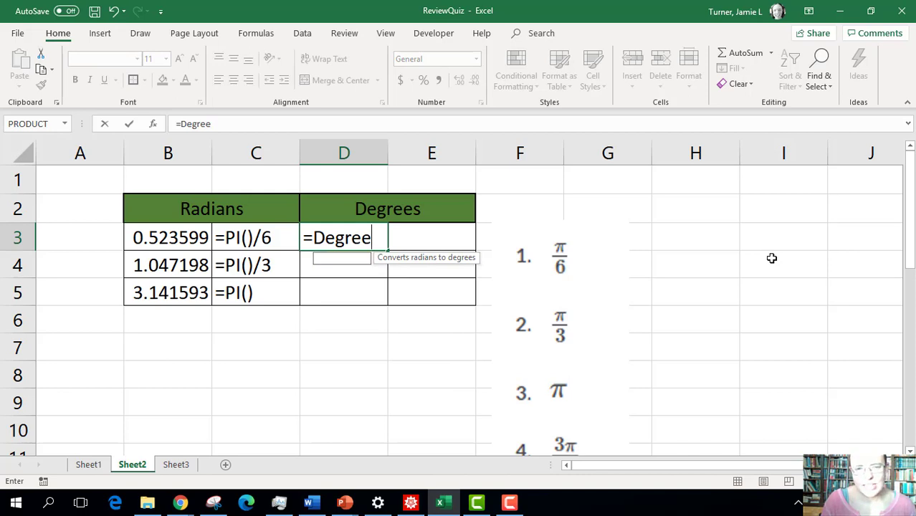
{"action": "type", "text": "s"}
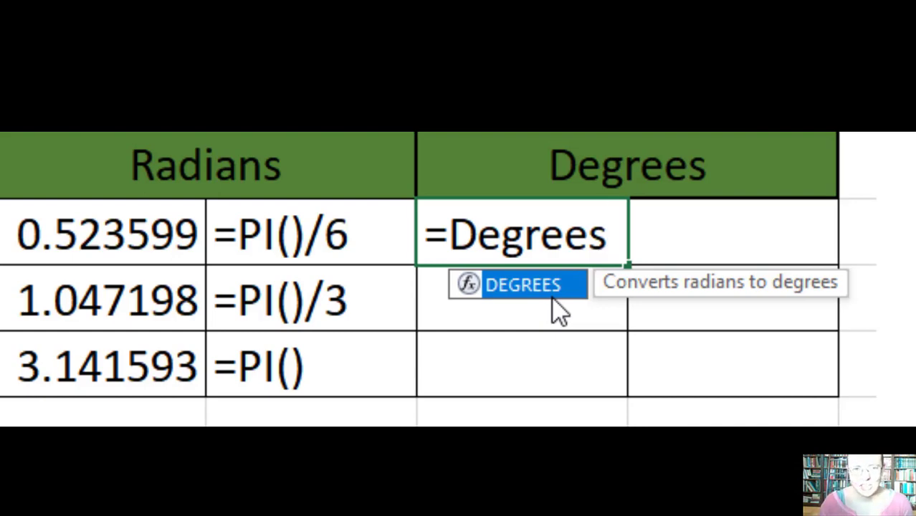
{"action": "type", "text": "("}
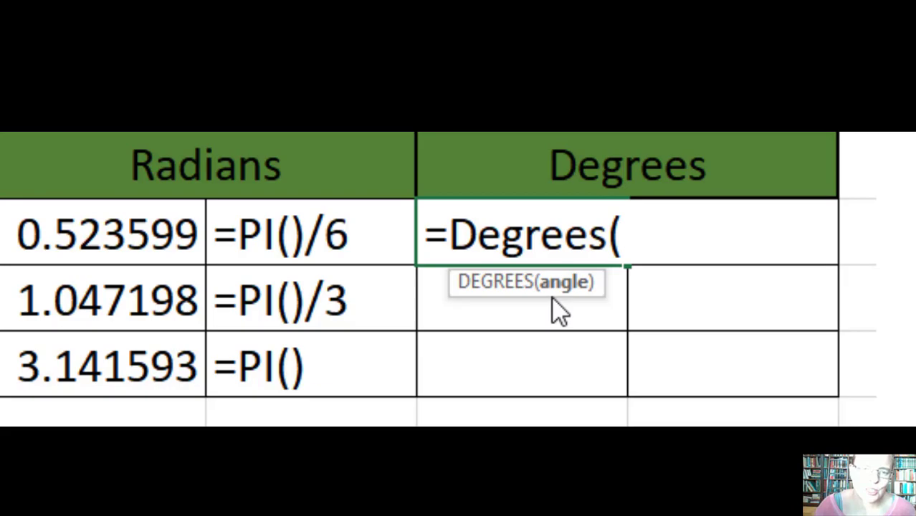
{"action": "left_click", "coordinate": [165, 244]}
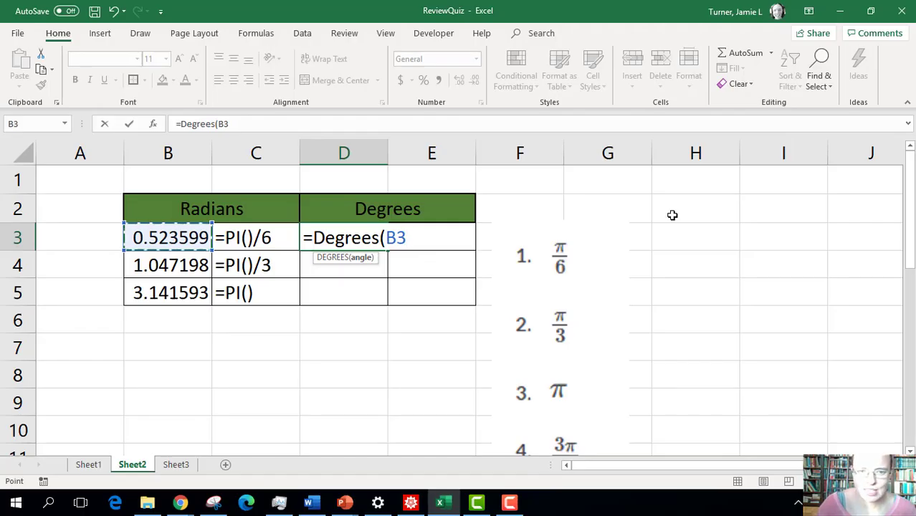
{"action": "type", "text": ")"}
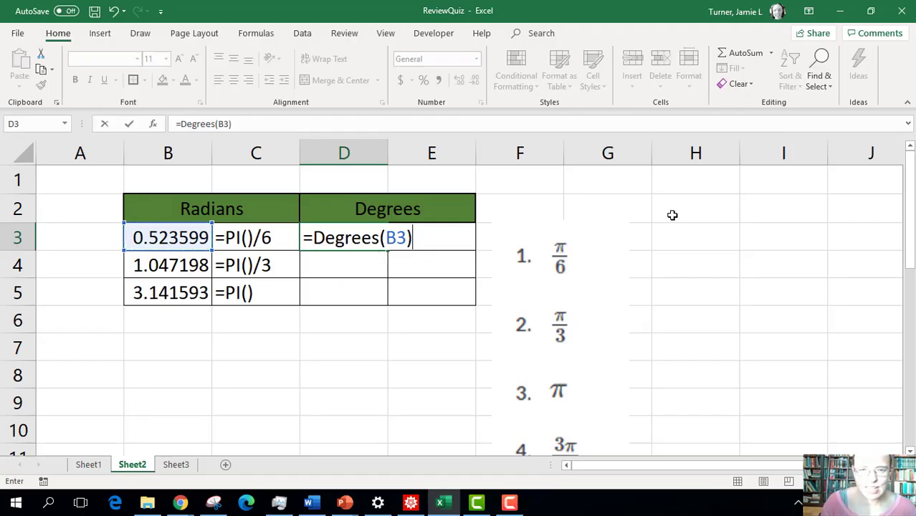
{"action": "key", "text": "Return"}
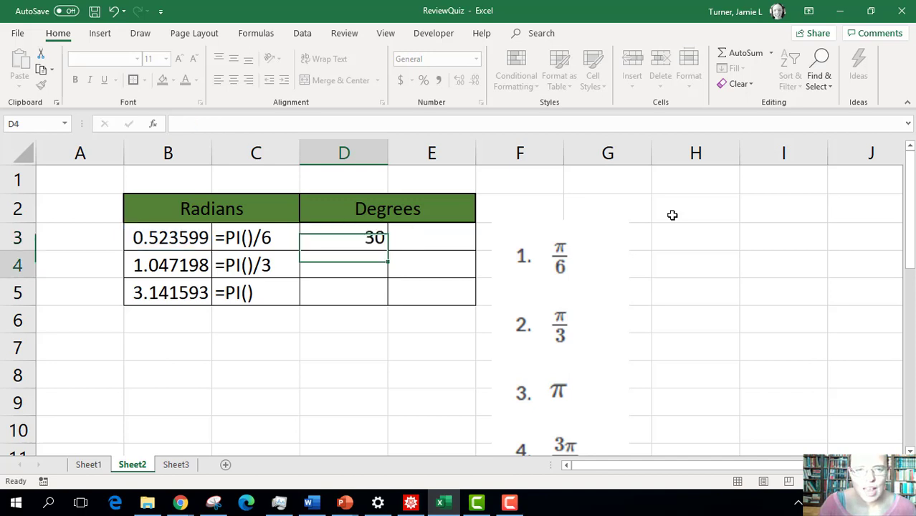
{"action": "double_click", "coordinate": [367, 240]}
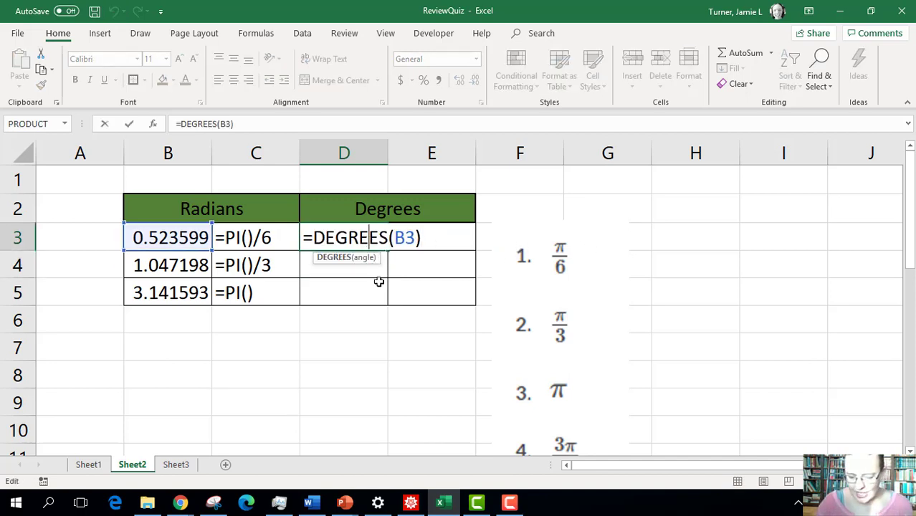
{"action": "left_click", "coordinate": [433, 240]}
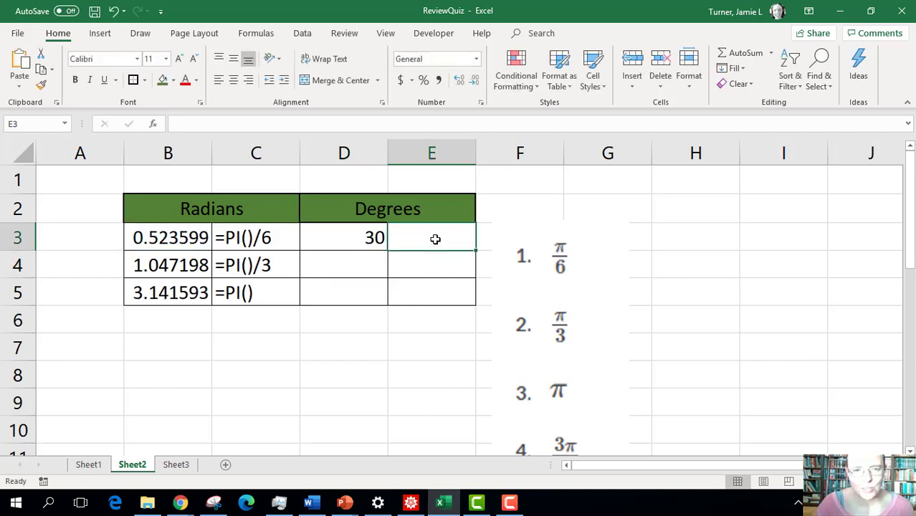
- Copy C3's FORMULATEXT formula into E3 to show =DEGREES(B3), and autofit column E
{"action": "left_click", "coordinate": [287, 242]}
{"action": "key", "text": "ctrl+c"}
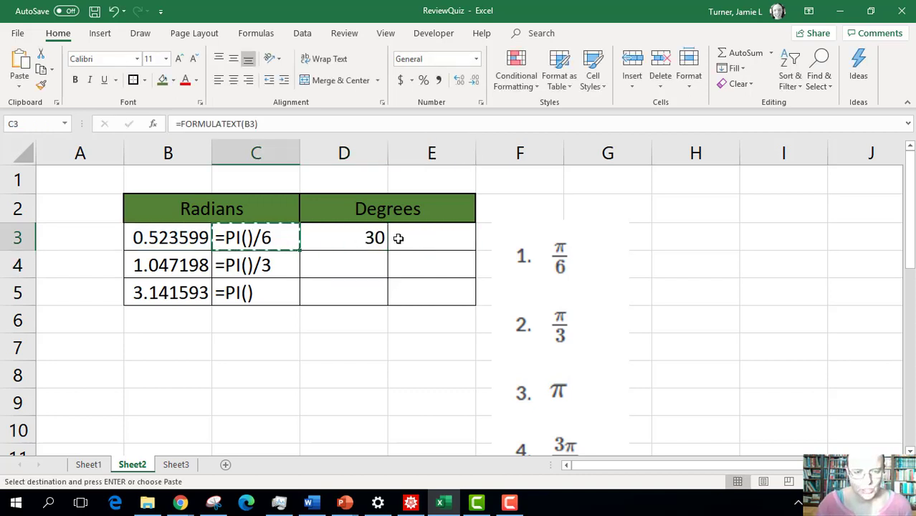
{"action": "left_click", "coordinate": [415, 238]}
{"action": "key", "text": "ctrl+v"}
{"action": "left_click", "coordinate": [354, 266]}
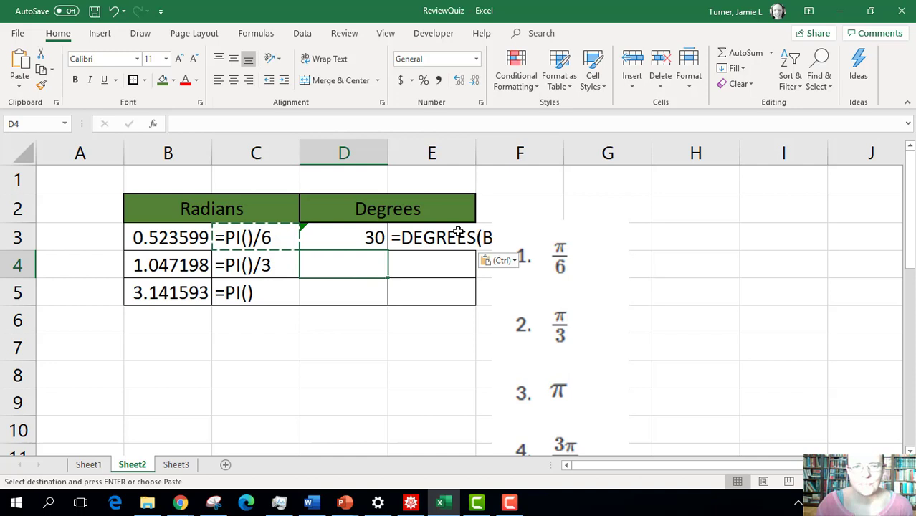
{"action": "left_click", "coordinate": [466, 176]}
{"action": "left_click_drag", "start_coordinate": [476, 146], "coordinate": [477, 146]}
{"action": "double_click", "coordinate": [477, 145]}
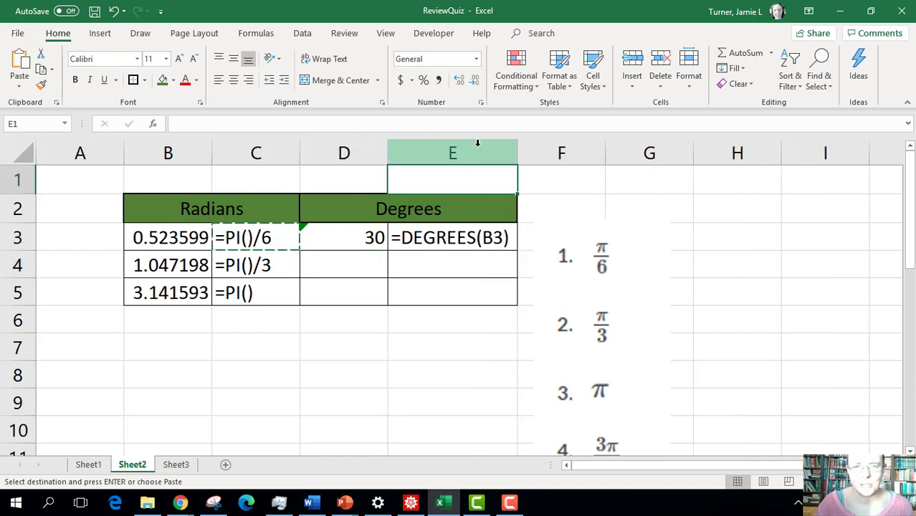
- Shift the answer picture further right and verify the formulas in E3 and D3
{"action": "left_click_drag", "start_coordinate": [573, 279], "coordinate": [602, 279]}
{"action": "double_click", "coordinate": [474, 236]}
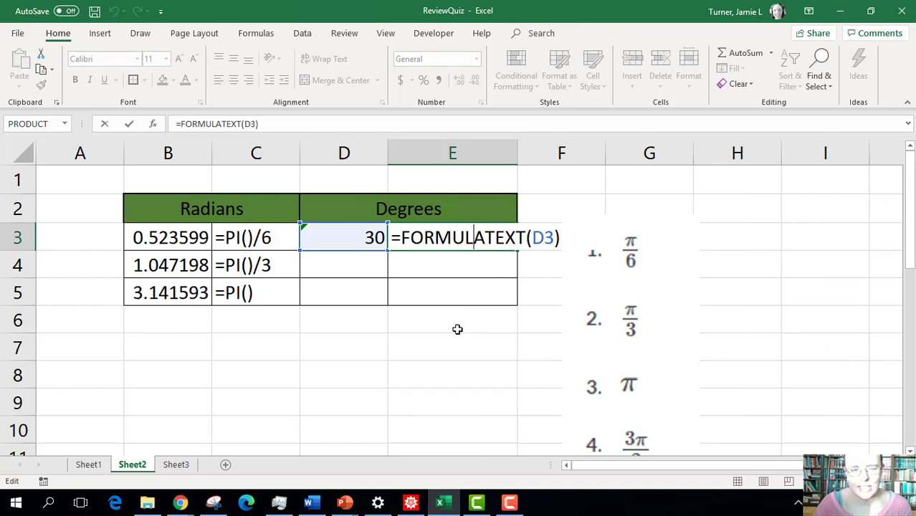
{"action": "key", "text": "Return"}
{"action": "left_click", "coordinate": [362, 239]}
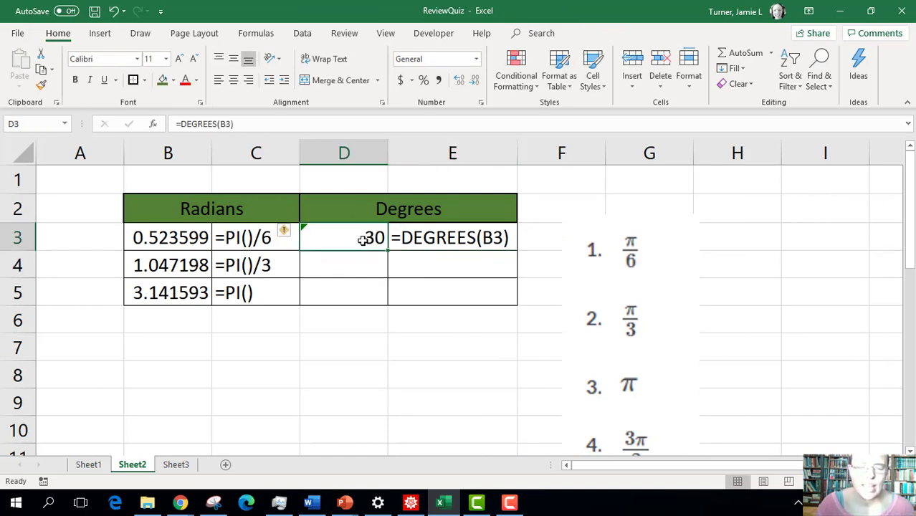
{"action": "double_click", "coordinate": [362, 240]}
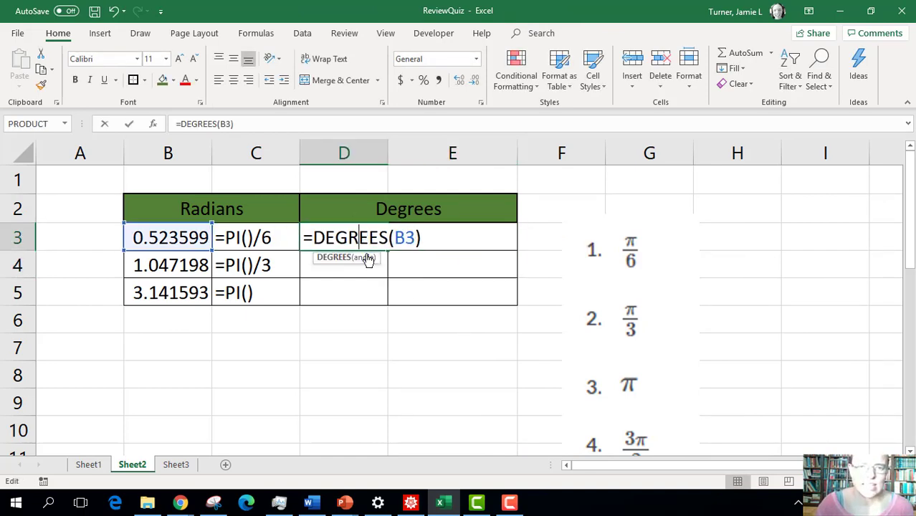
{"action": "key", "text": "Escape"}
{"action": "left_click", "coordinate": [594, 200], "text": "shift"}
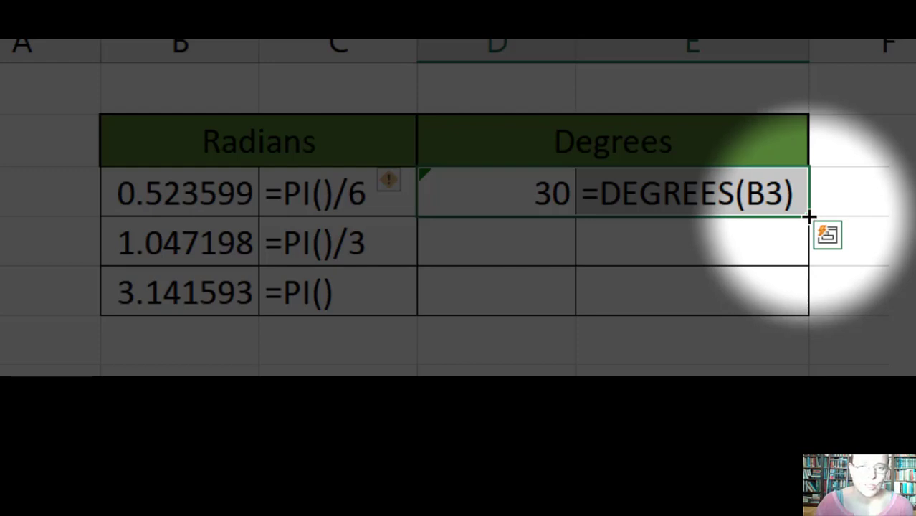
- Fill D3:E3 down to row 5, giving 60 and 180, and check each DEGREES formula's B-column reference
{"action": "double_click", "coordinate": [808, 216]}
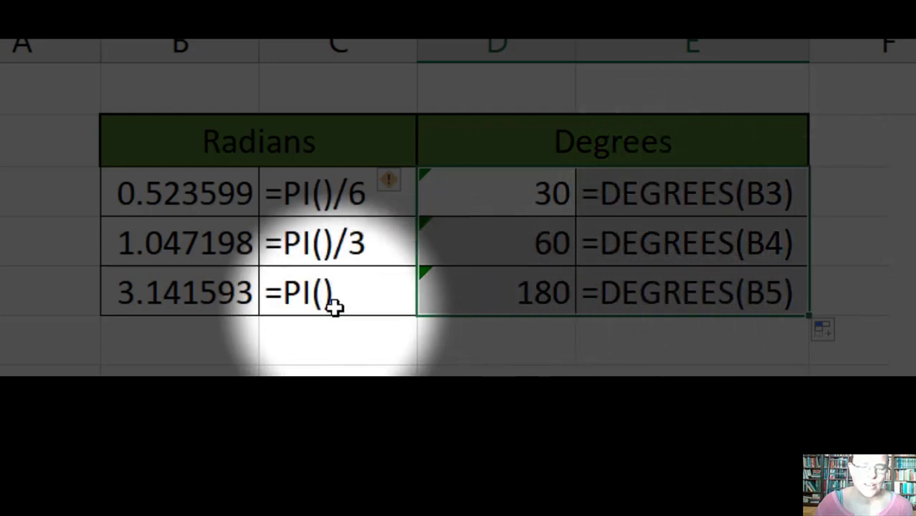
{"action": "left_click", "coordinate": [391, 371]}
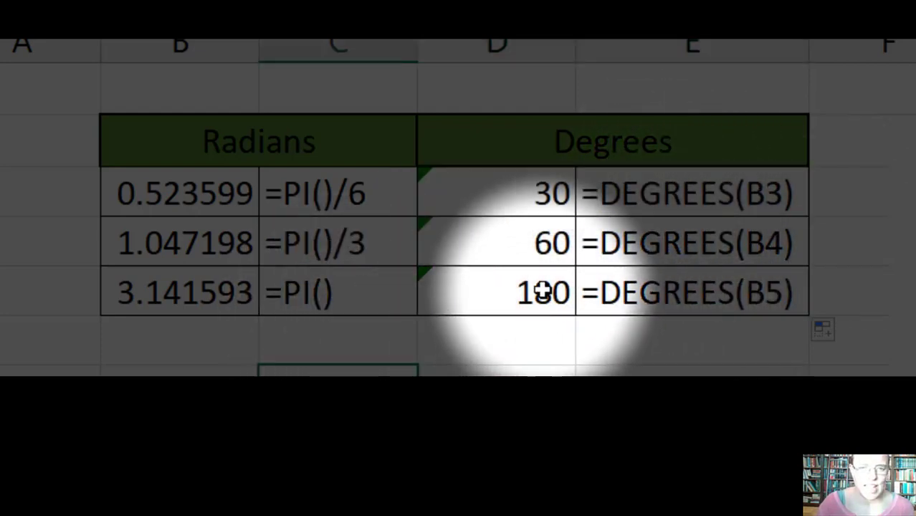
{"action": "left_click", "coordinate": [560, 204]}
{"action": "double_click", "coordinate": [540, 192]}
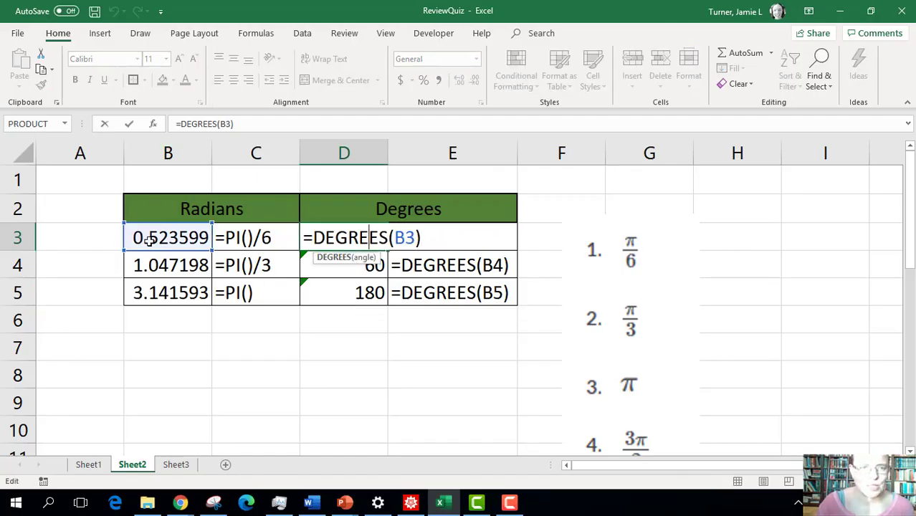
{"action": "key", "text": "Escape"}
{"action": "double_click", "coordinate": [337, 266]}
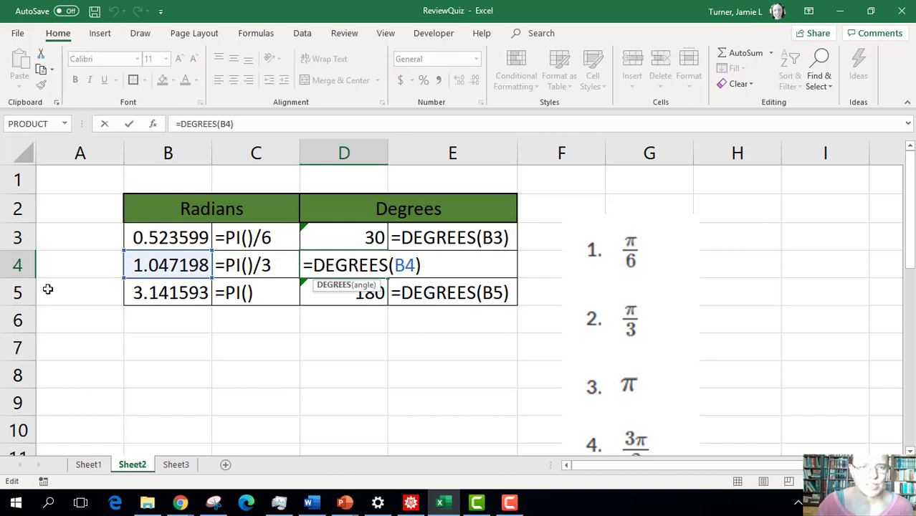
{"action": "left_click", "coordinate": [329, 293]}
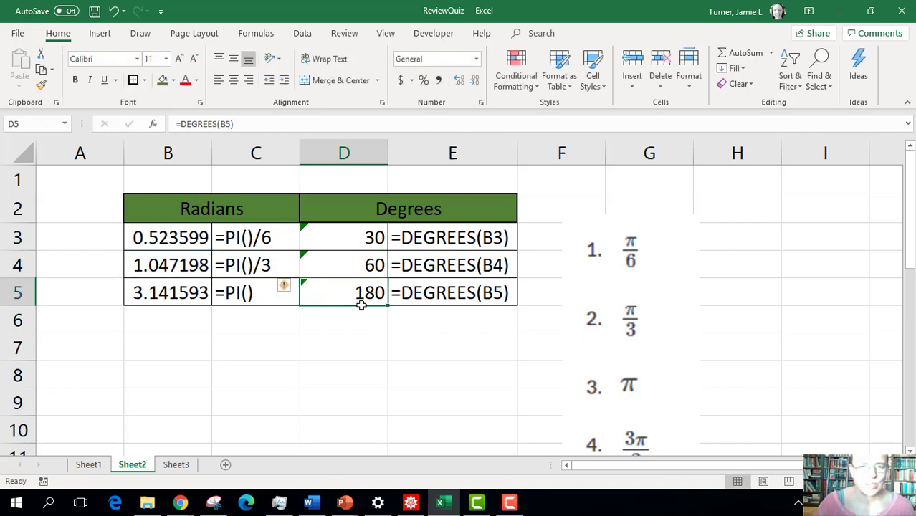
{"action": "double_click", "coordinate": [361, 293]}
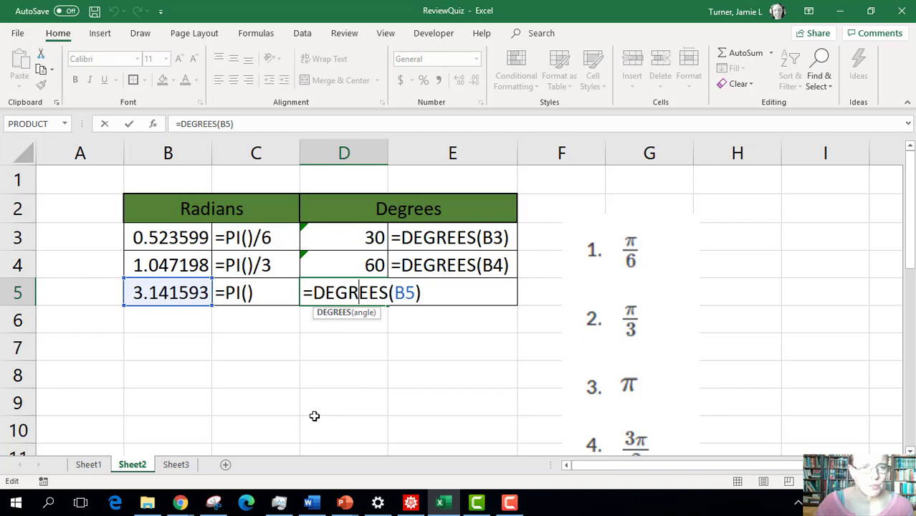
{"action": "key", "text": "Return"}
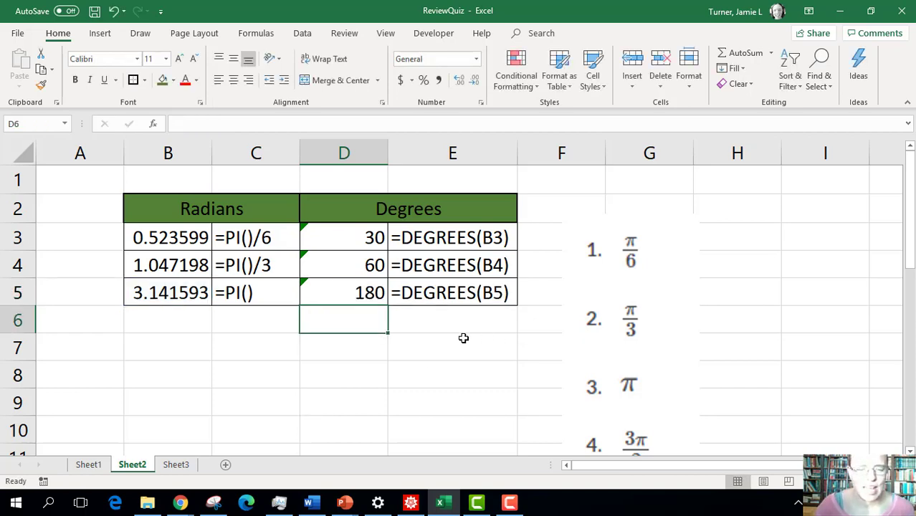
- Shade B6:E6 light blue and shrink row 6 into a thin divider
{"action": "left_click", "coordinate": [179, 320]}
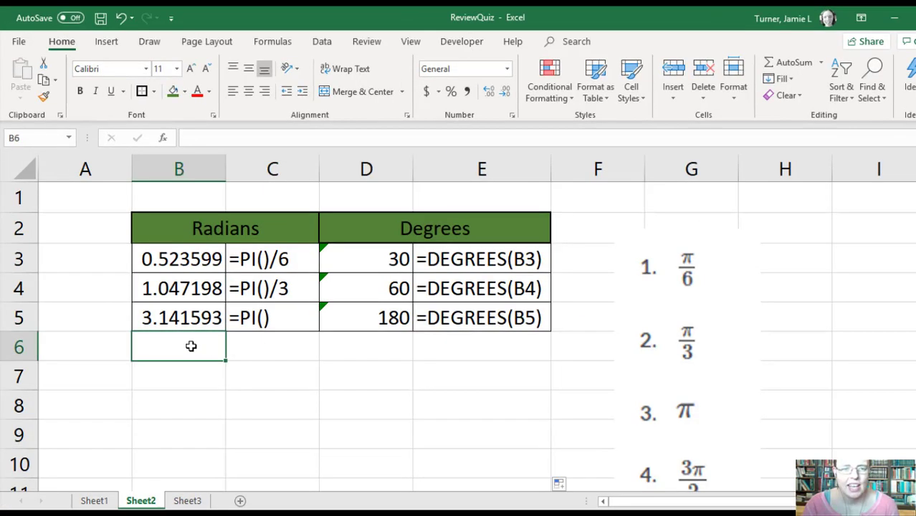
{"action": "left_click_drag", "start_coordinate": [190, 346], "coordinate": [493, 347]}
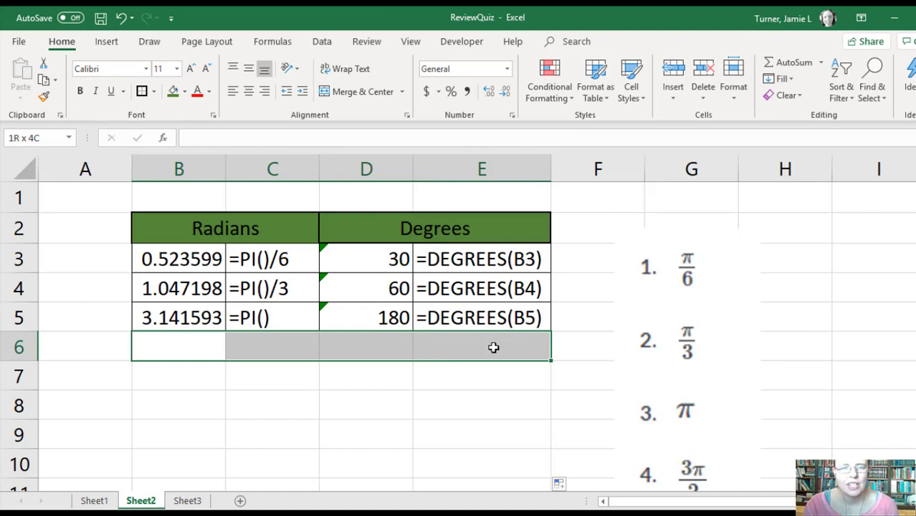
{"action": "left_click", "coordinate": [184, 91]}
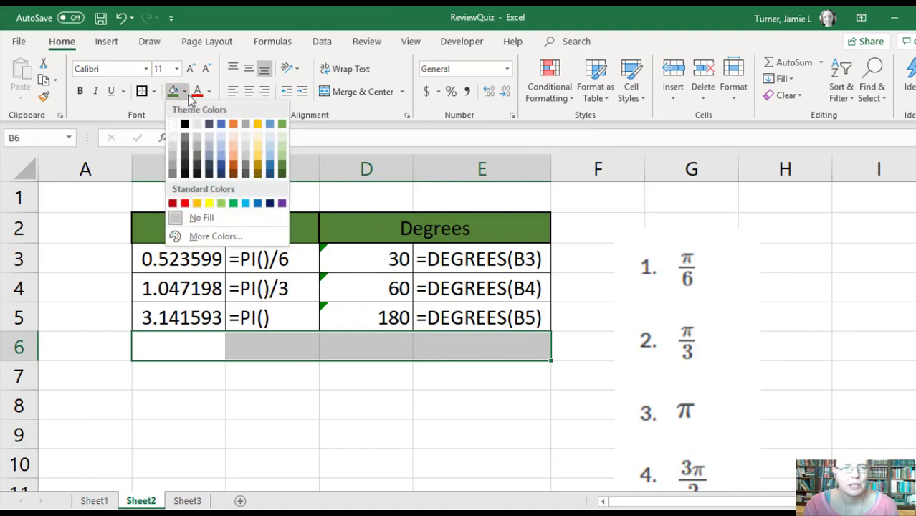
{"action": "left_click", "coordinate": [270, 152]}
{"action": "left_click_drag", "start_coordinate": [28, 360], "coordinate": [28, 341]}
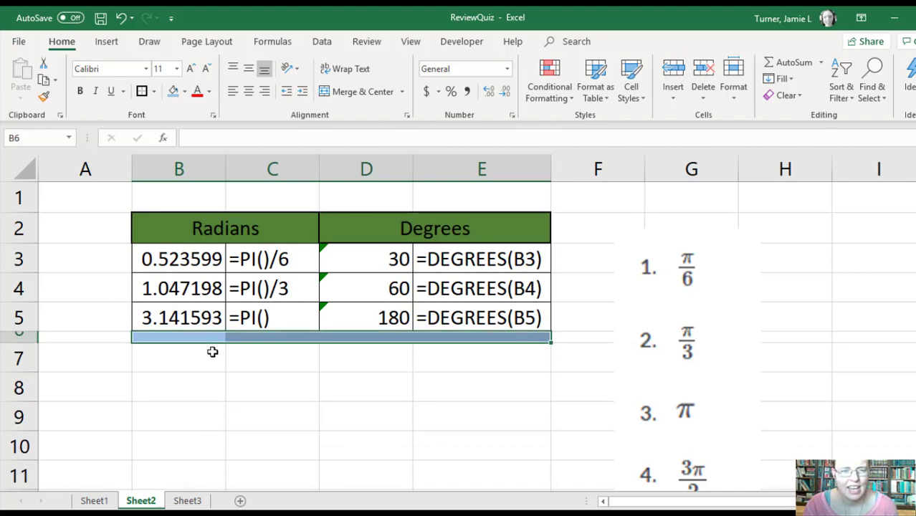
- Give cells B7:E9 all borders
{"action": "left_click_drag", "start_coordinate": [213, 353], "coordinate": [477, 423]}
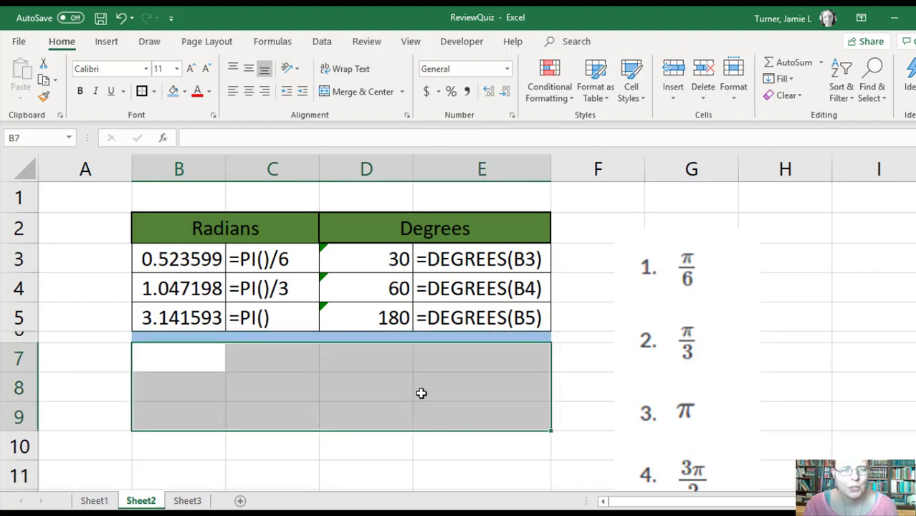
{"action": "left_click", "coordinate": [154, 92]}
{"action": "left_click", "coordinate": [159, 217]}
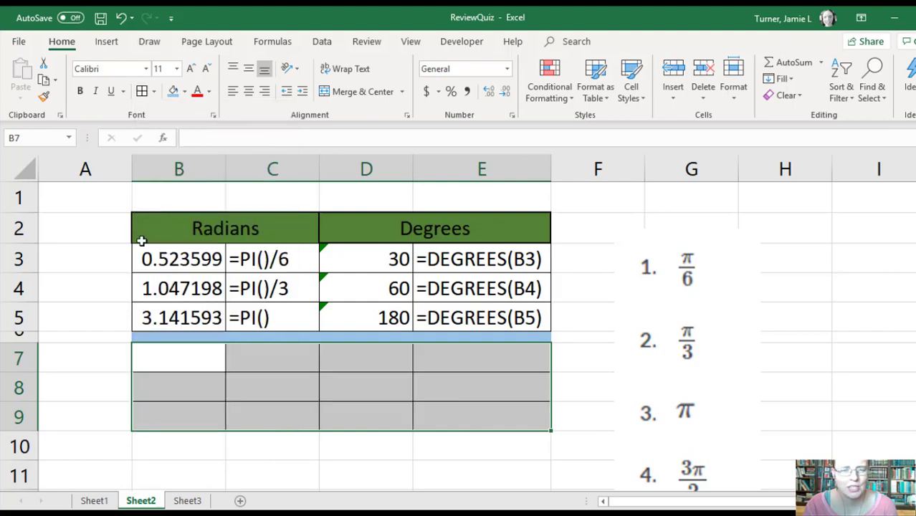
- Enter degree values 30, 60 and 180 in D7:D9
{"action": "left_click", "coordinate": [366, 357]}
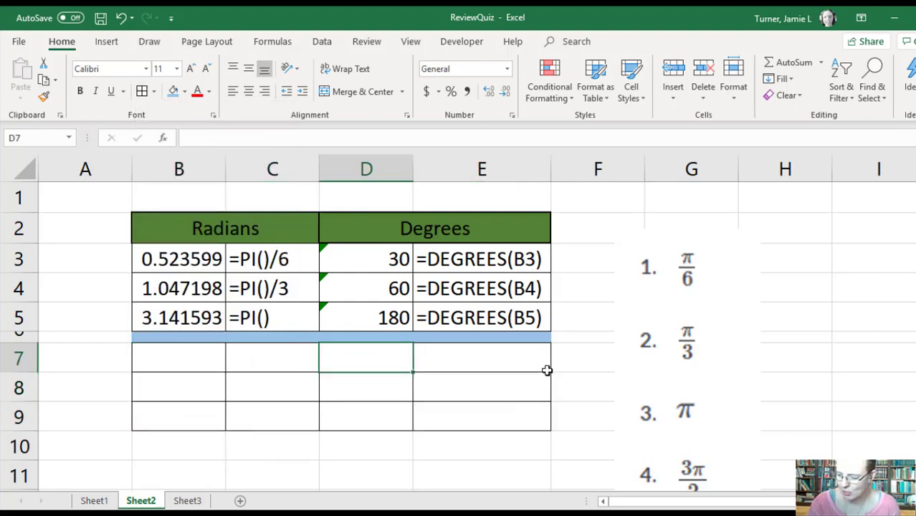
{"action": "type", "text": "30"}
{"action": "key", "text": "Return"}
{"action": "type", "text": "60"}
{"action": "key", "text": "Return"}
{"action": "type", "text": "180"}
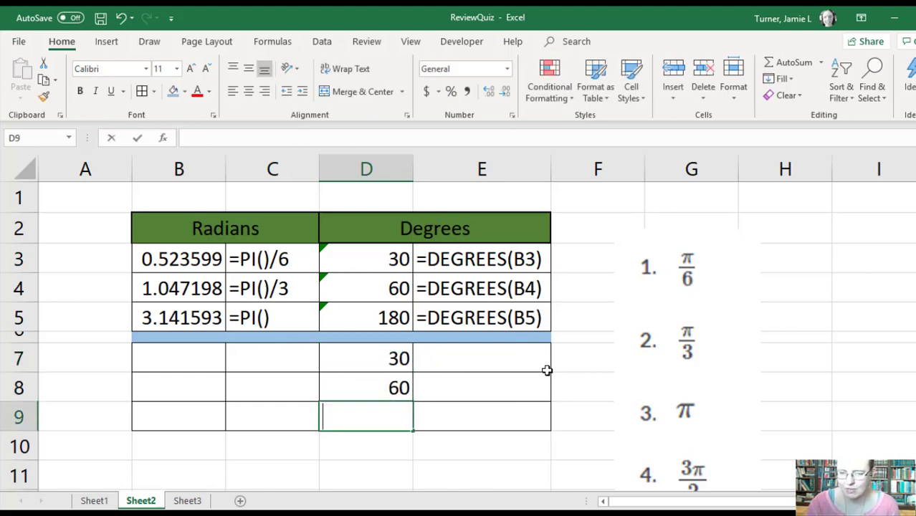
{"action": "key", "text": "Return"}
{"action": "left_click", "coordinate": [439, 361]}
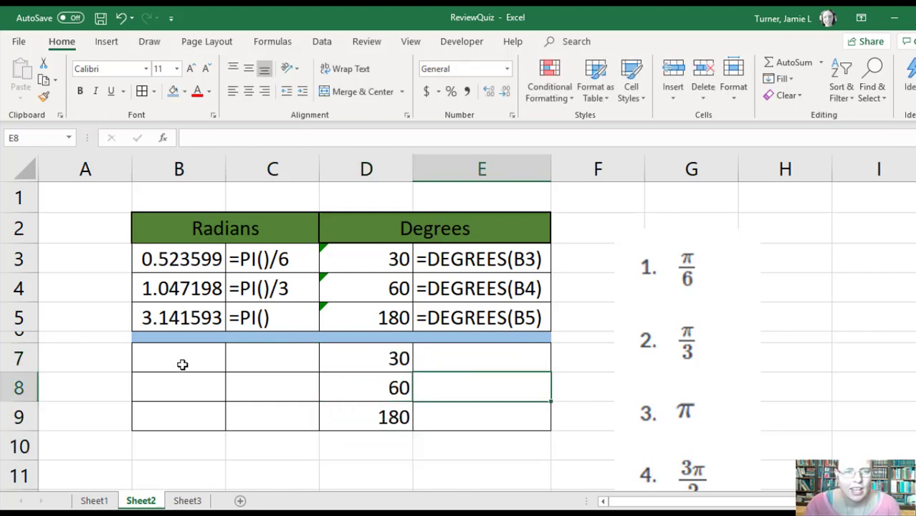
- Enter =RADIANS(D7) in B7 and fill it down through B9
{"action": "left_click", "coordinate": [182, 363]}
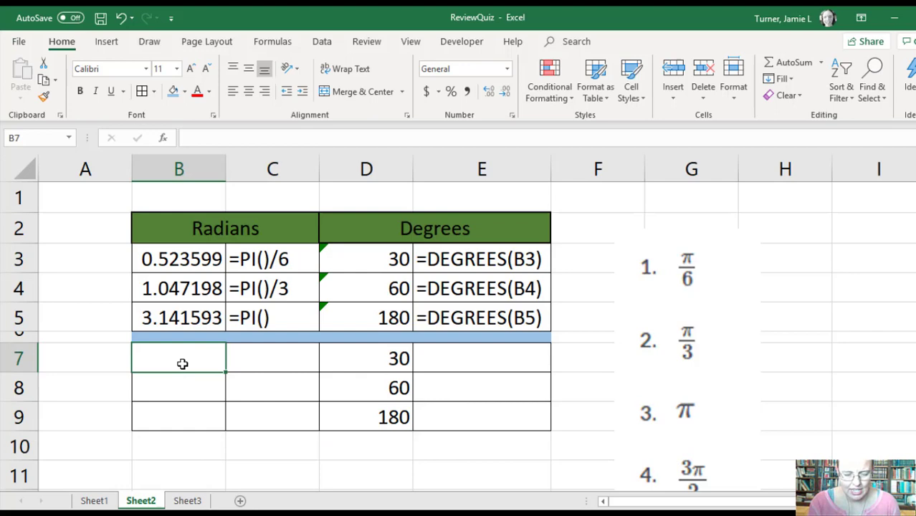
{"action": "type", "text": "=Radians("}
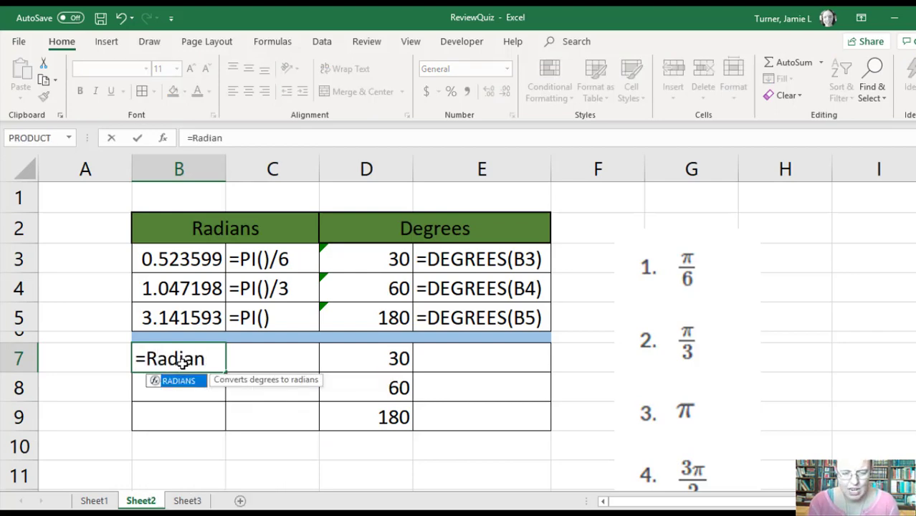
{"action": "left_click", "coordinate": [399, 364]}
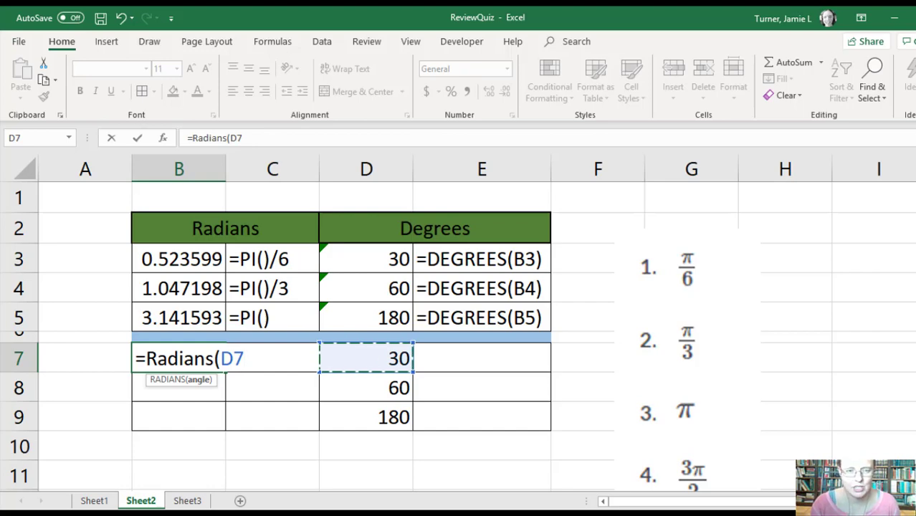
{"action": "type", "text": ")"}
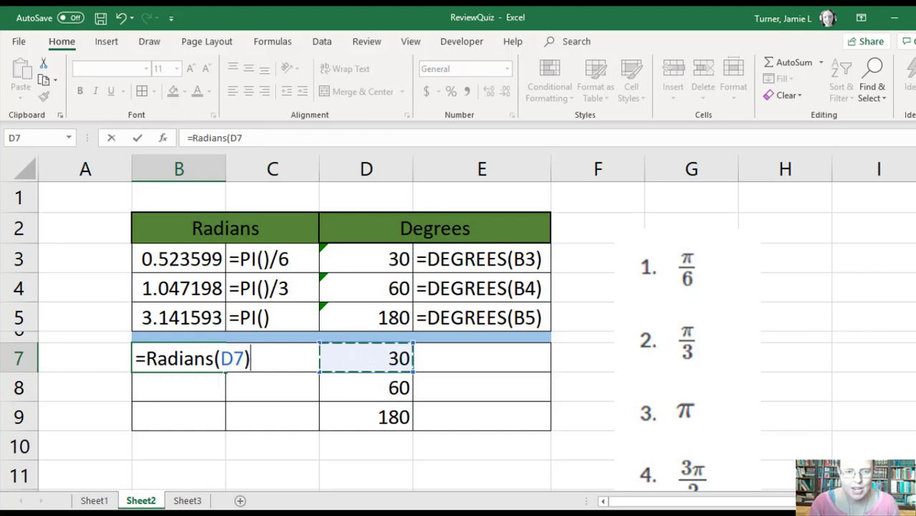
{"action": "key", "text": "Return"}
{"action": "left_click", "coordinate": [215, 370]}
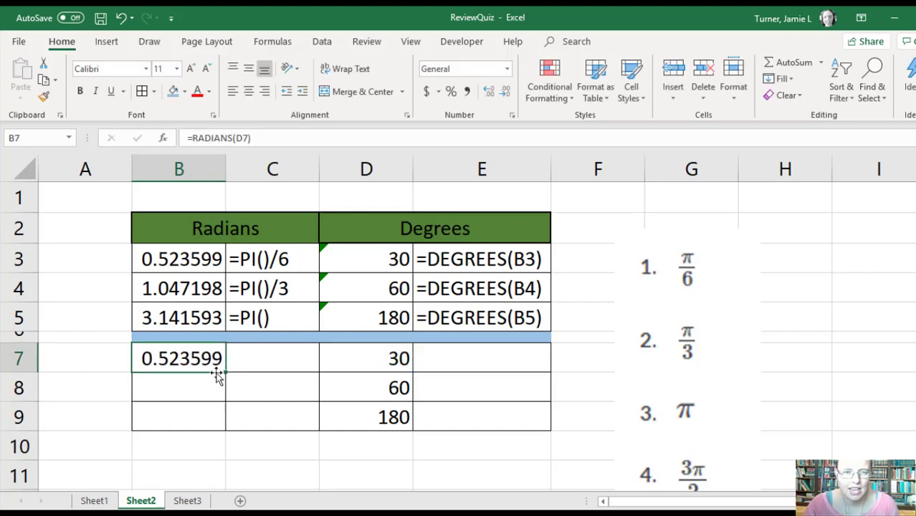
{"action": "left_click_drag", "start_coordinate": [226, 375], "coordinate": [223, 429]}
{"action": "left_click_drag", "start_coordinate": [204, 374], "coordinate": [215, 417]}
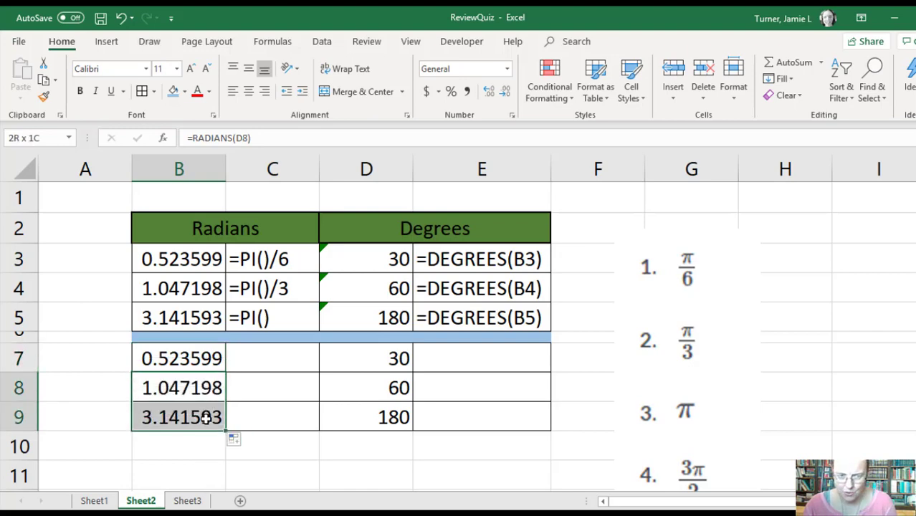
{"action": "key", "text": "Delete"}
{"action": "left_click", "coordinate": [200, 351]}
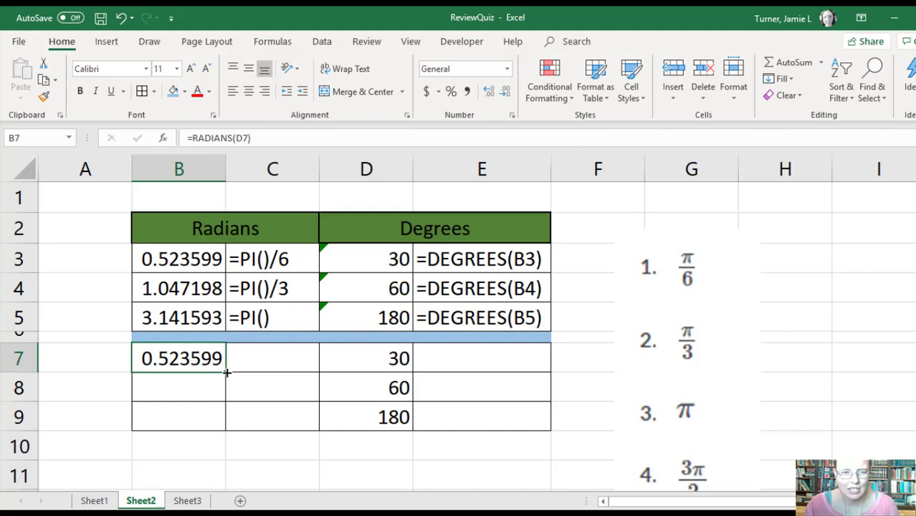
{"action": "left_click_drag", "start_coordinate": [226, 372], "coordinate": [201, 434]}
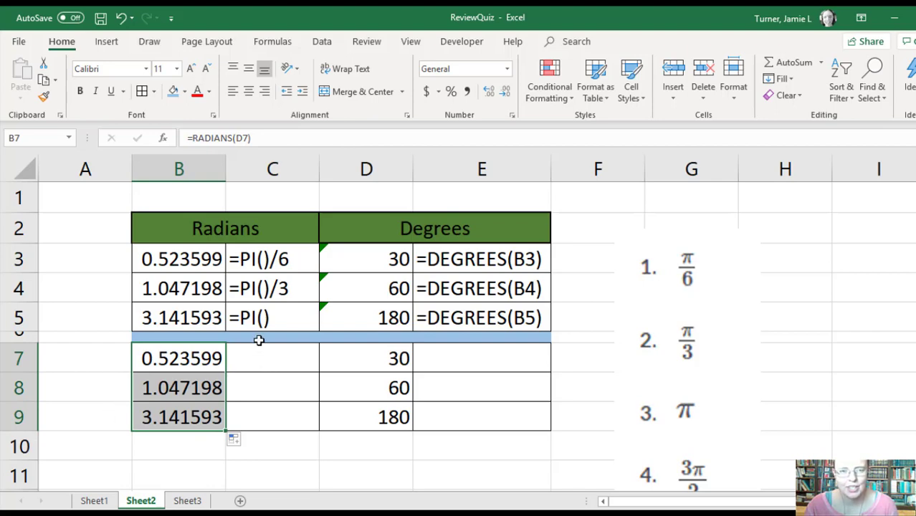
- Copy the FORMULATEXT formula from C5 into C7 and extend it down to C9
{"action": "left_click", "coordinate": [256, 318]}
{"action": "key", "text": "ctrl+c"}
{"action": "left_click", "coordinate": [266, 368]}
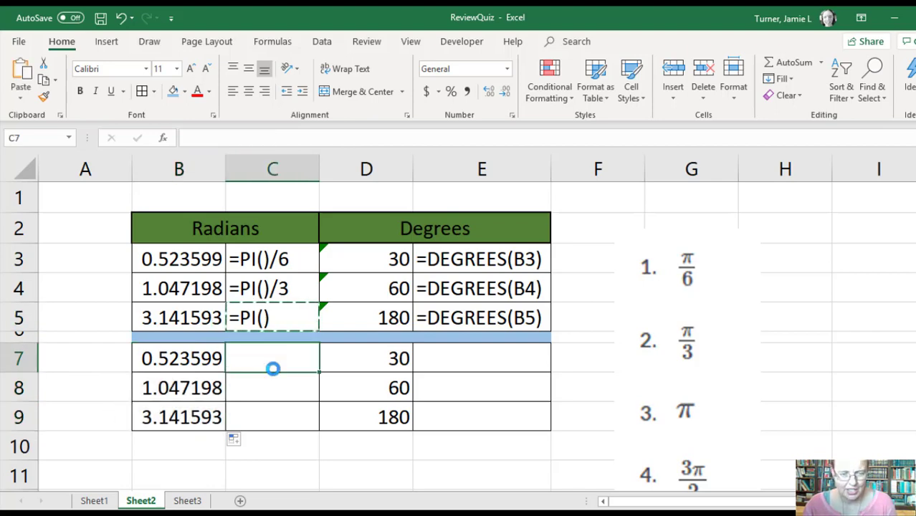
{"action": "key", "text": "ctrl+v"}
{"action": "key", "text": "Escape"}
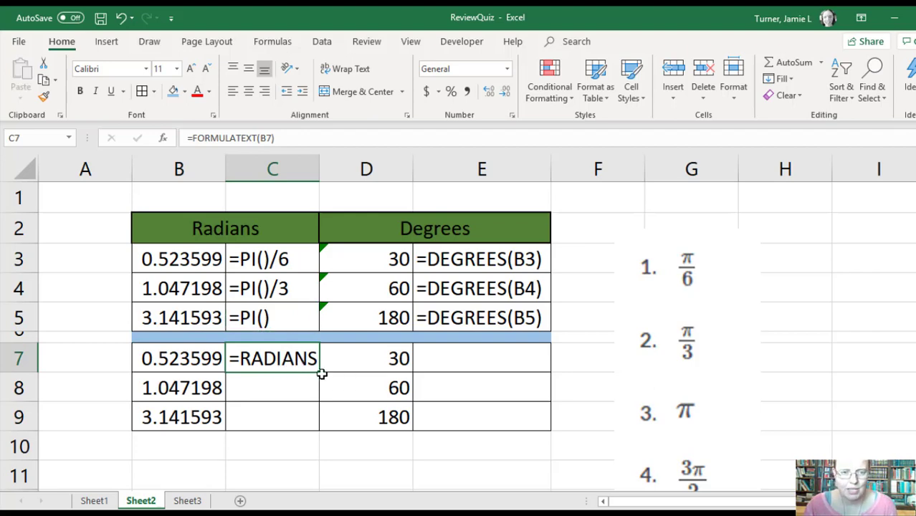
{"action": "left_click_drag", "start_coordinate": [320, 372], "coordinate": [298, 427]}
- Snip Question 9's triangle diagram down to its Given line with Snipping Tool
{"action": "left_click", "coordinate": [179, 502]}
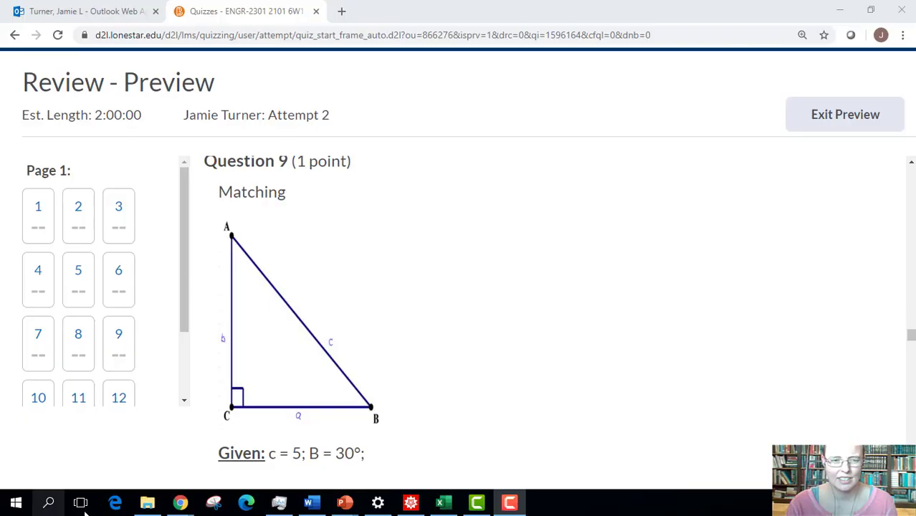
{"action": "left_click", "coordinate": [219, 507]}
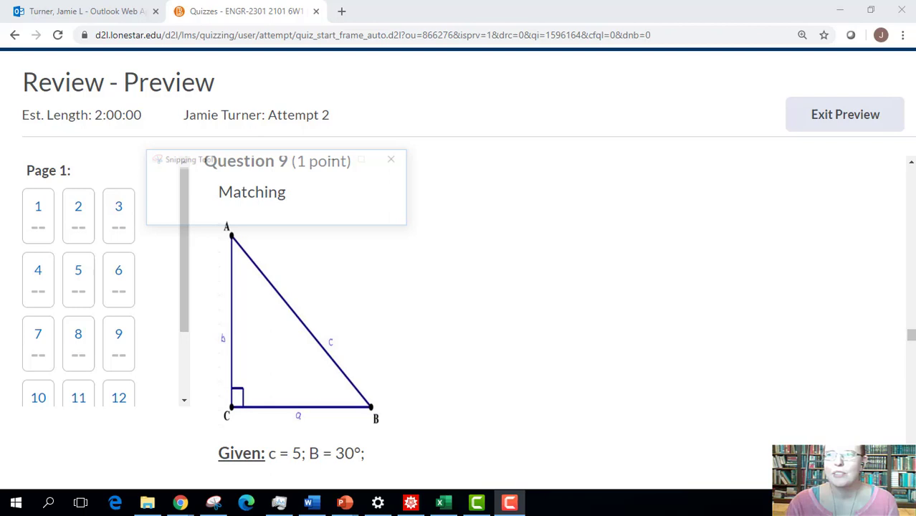
{"action": "left_click", "coordinate": [157, 185]}
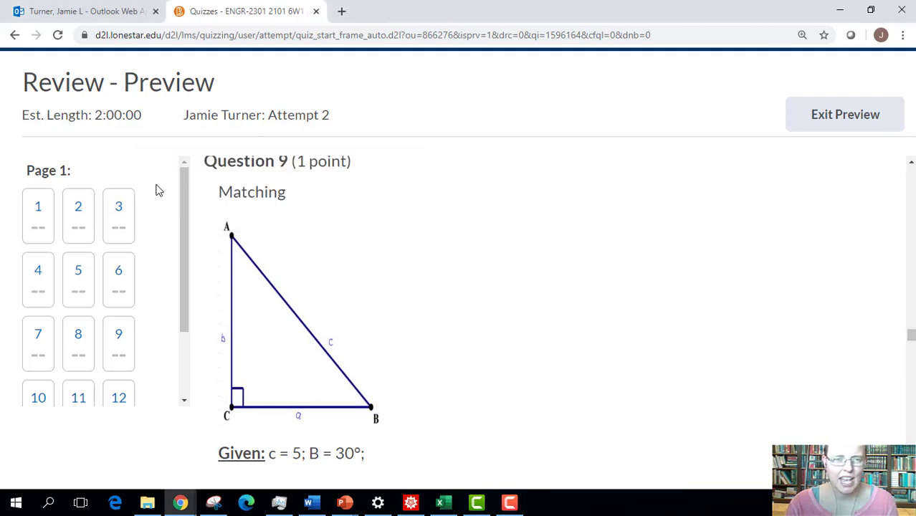
{"action": "left_click_drag", "start_coordinate": [226, 172], "coordinate": [243, 99]}
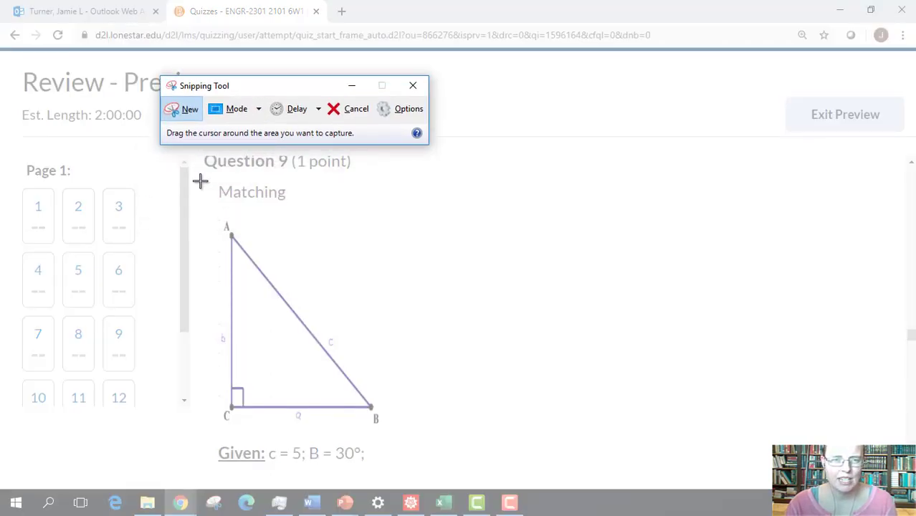
{"action": "left_click_drag", "start_coordinate": [199, 176], "coordinate": [392, 469]}
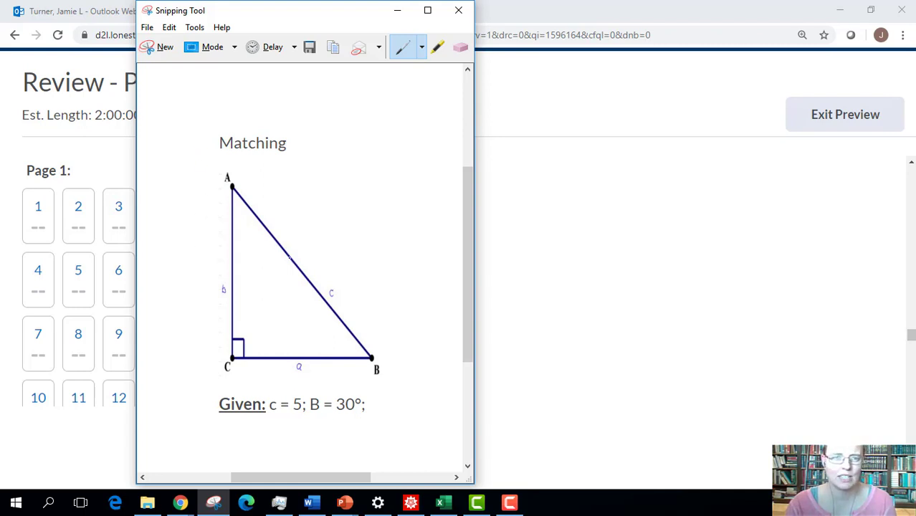
- Copy the snip to the clipboard and return to the Excel workbook
{"action": "left_click", "coordinate": [169, 28]}
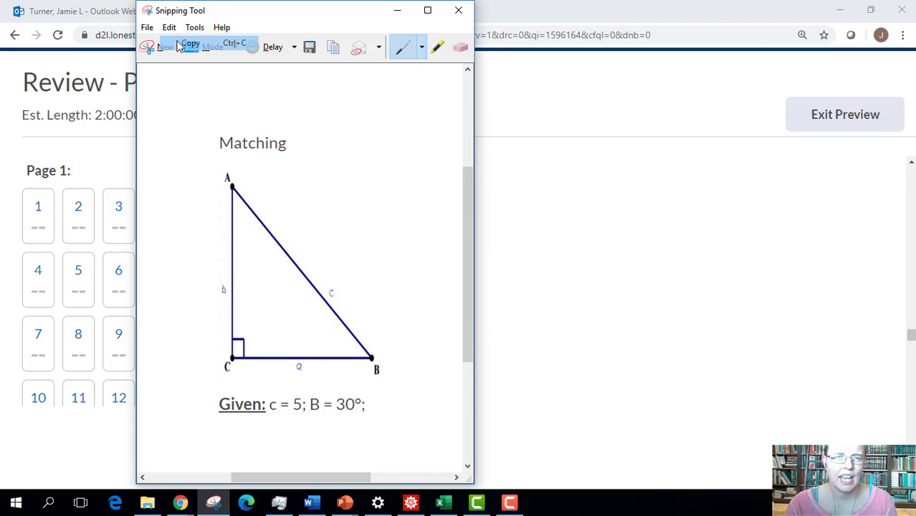
{"action": "left_click", "coordinate": [184, 41]}
{"action": "left_click", "coordinate": [395, 10]}
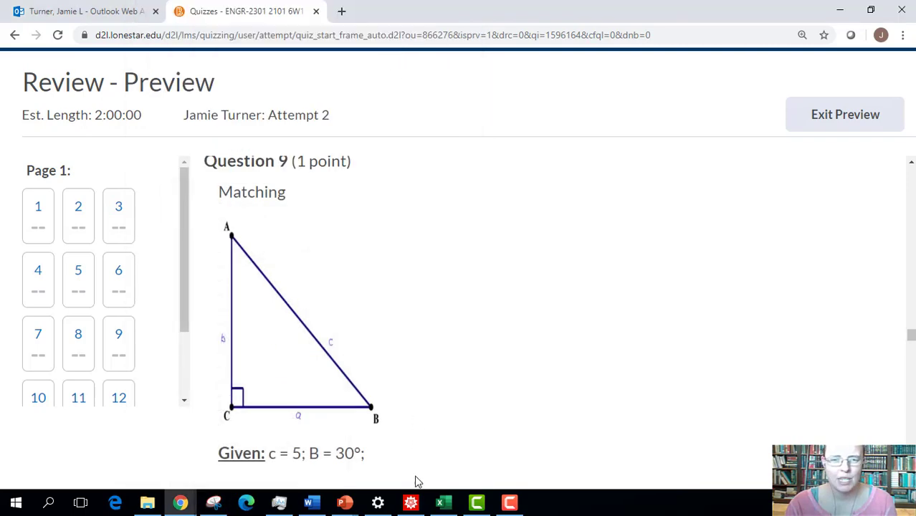
{"action": "left_click", "coordinate": [442, 504]}
- Add a new Sheet4 worksheet, then go back to Sheet3
{"action": "left_click", "coordinate": [176, 466]}
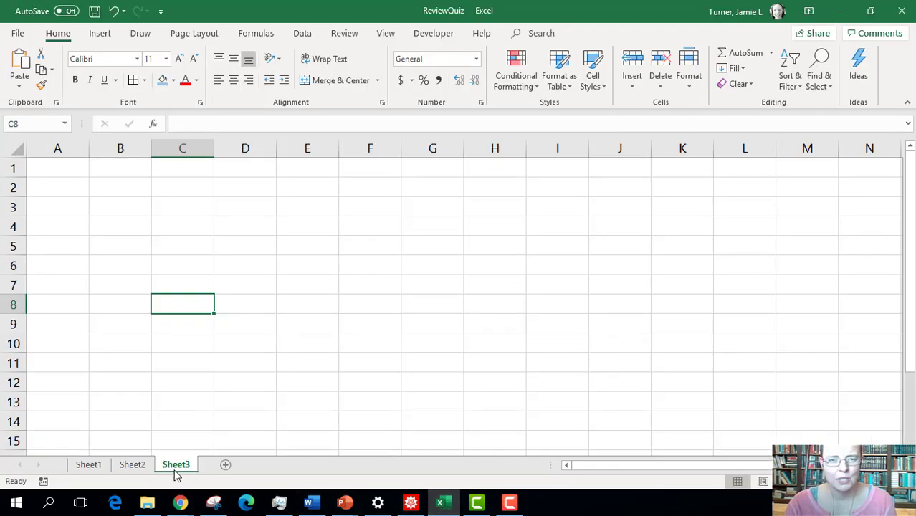
{"action": "left_click", "coordinate": [225, 466]}
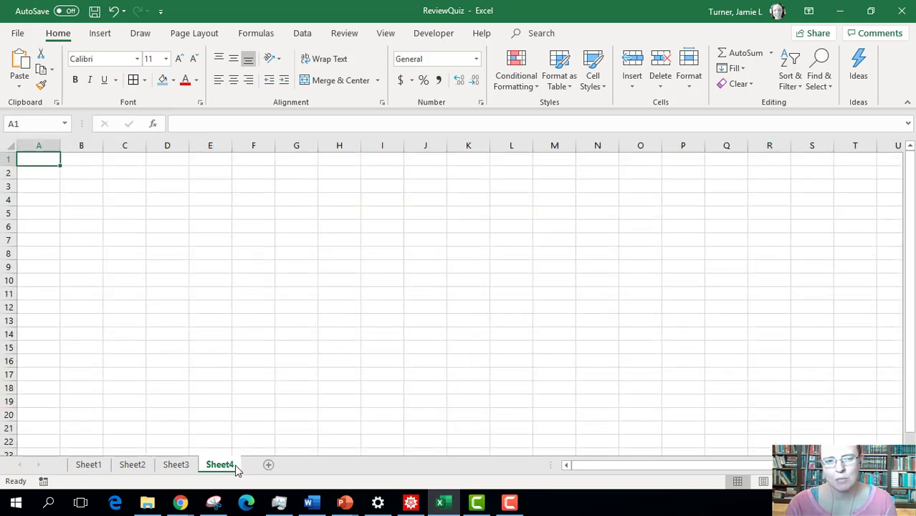
{"action": "left_click", "coordinate": [178, 466]}
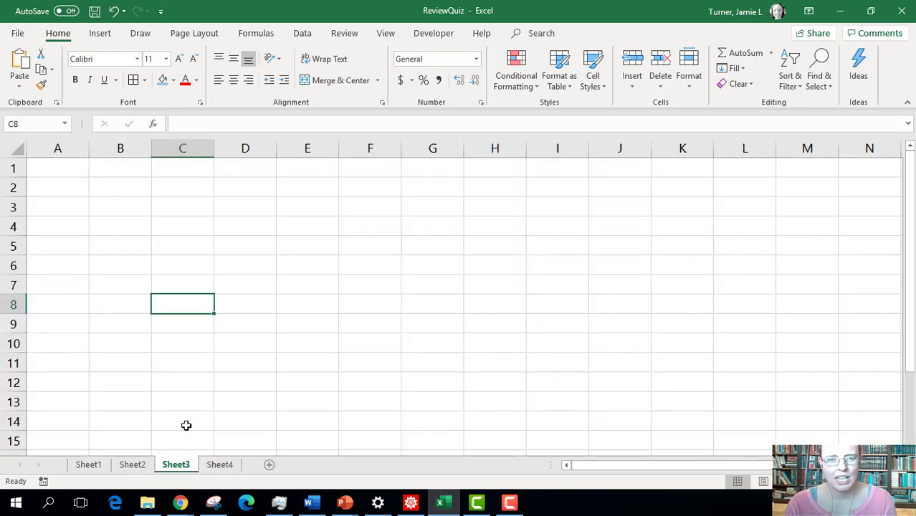
- Paste the triangle snip, shrink it, and position it starting at column E
{"action": "left_click", "coordinate": [246, 283]}
{"action": "key", "text": "ctrl+v"}
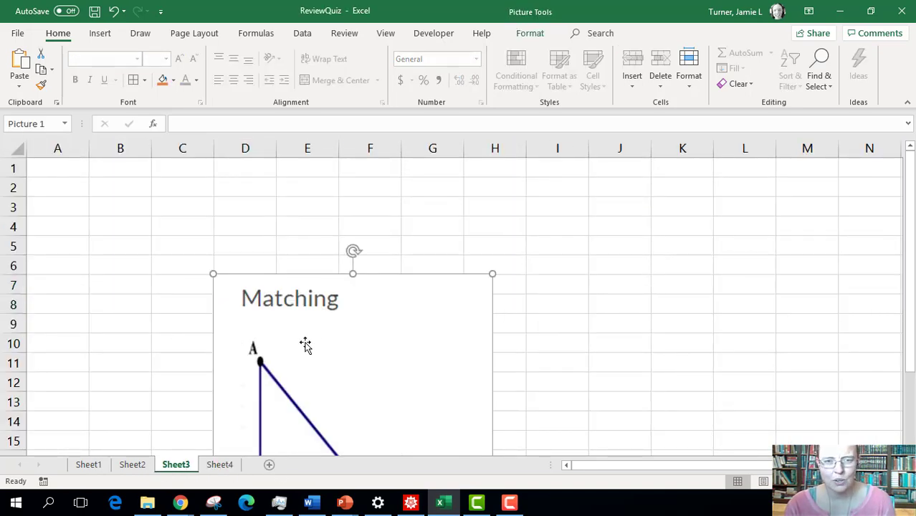
{"action": "left_click_drag", "start_coordinate": [305, 343], "coordinate": [505, 240]}
{"action": "left_click_drag", "start_coordinate": [571, 200], "coordinate": [406, 395]}
{"action": "left_click_drag", "start_coordinate": [384, 427], "coordinate": [427, 219]}
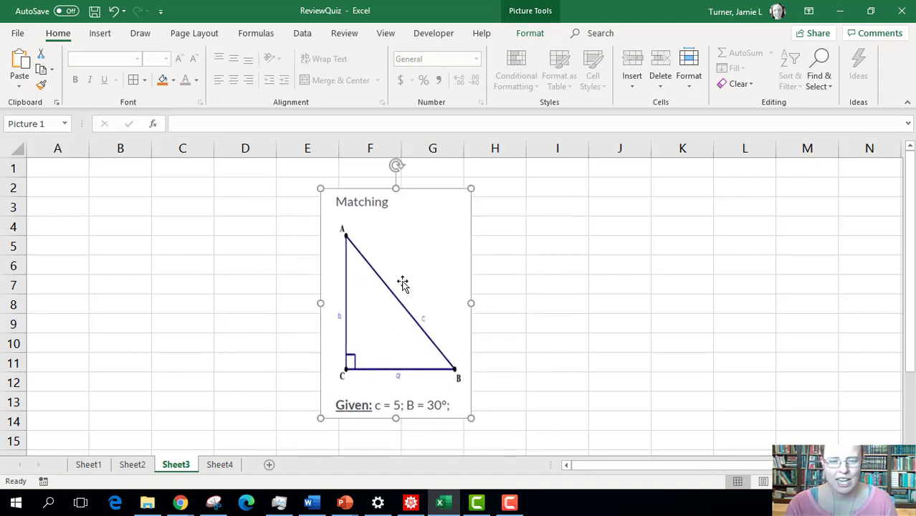
{"action": "left_click_drag", "start_coordinate": [405, 290], "coordinate": [374, 286]}
- Enter the labels a, b, c, A, B, C down cells B2:B7
{"action": "left_click", "coordinate": [111, 190]}
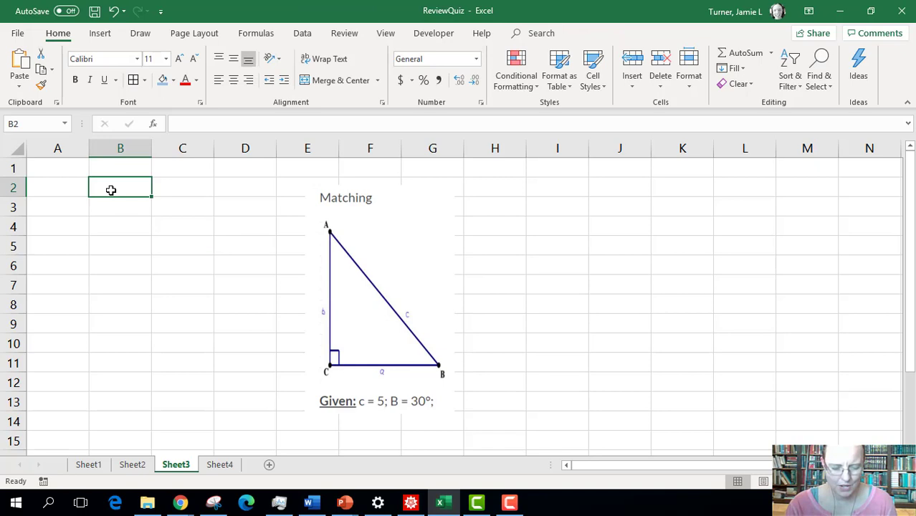
{"action": "type", "text": "a"}
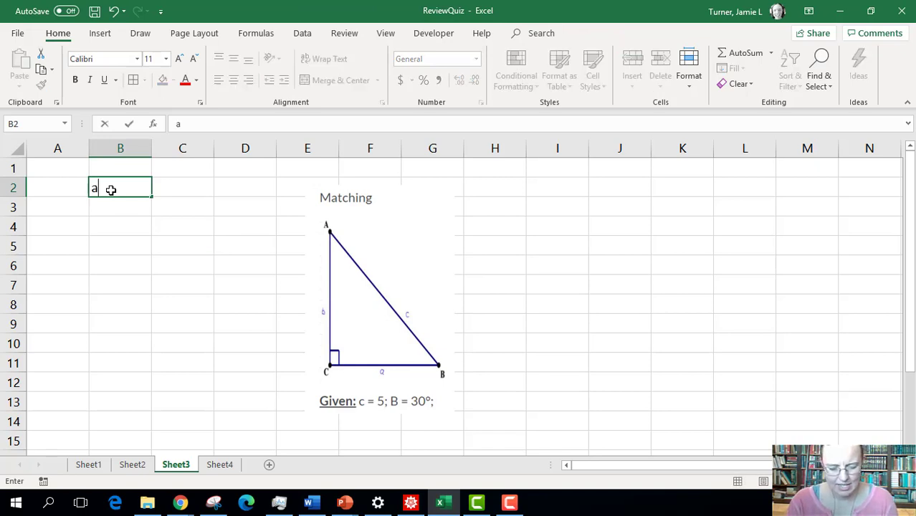
{"action": "key", "text": "Return"}
{"action": "type", "text": "b"}
{"action": "key", "text": "Return"}
{"action": "type", "text": "c"}
{"action": "key", "text": "Return"}
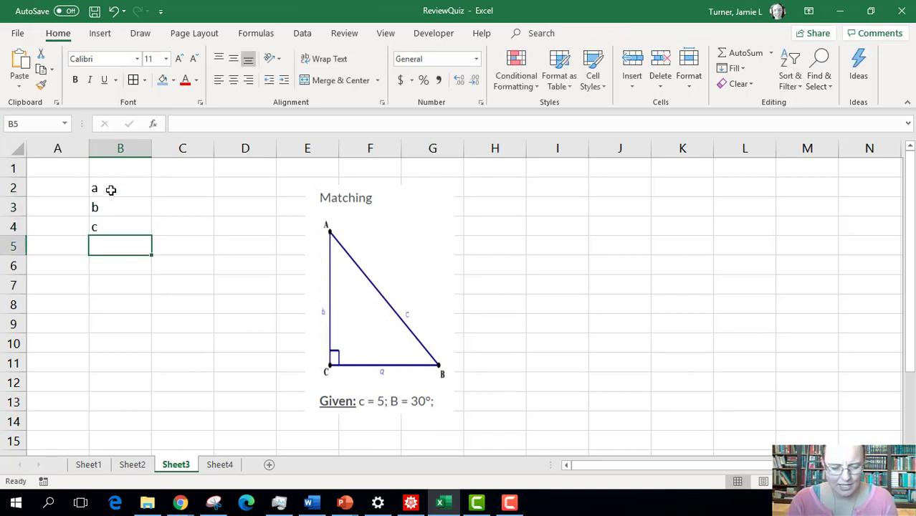
{"action": "type", "text": "A"}
{"action": "key", "text": "Return"}
{"action": "type", "text": "B"}
{"action": "key", "text": "Return"}
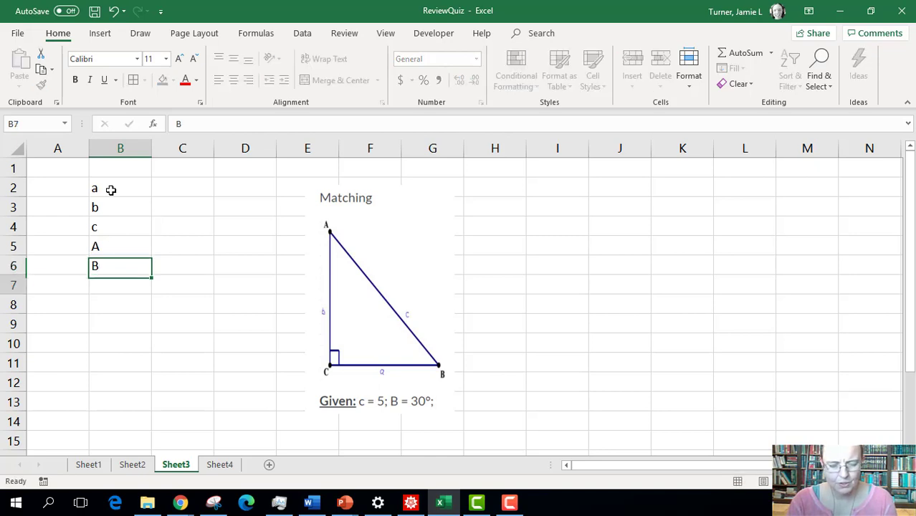
{"action": "type", "text": "C"}
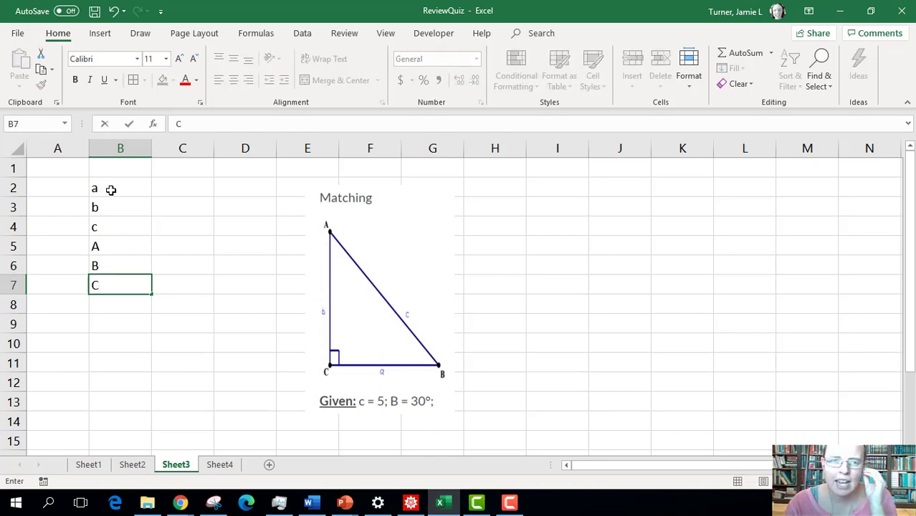
{"action": "left_click_drag", "start_coordinate": [112, 189], "coordinate": [131, 282]}
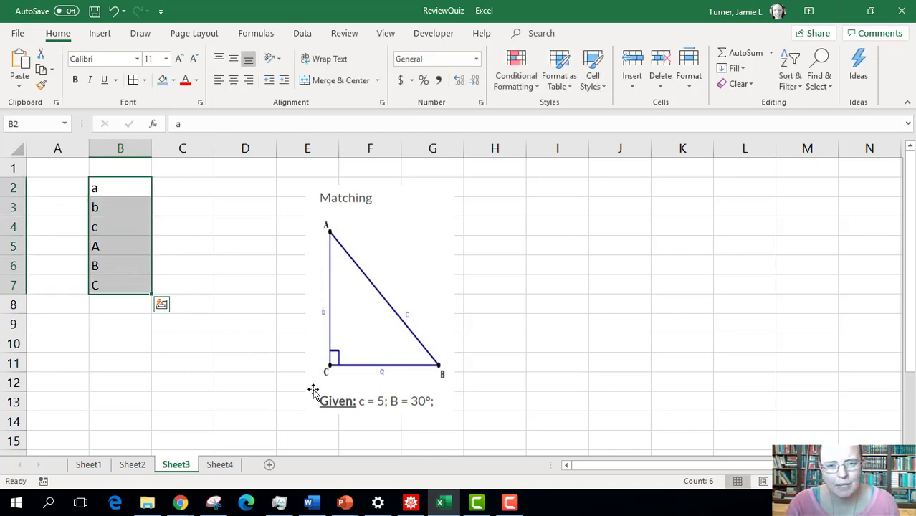
- Enter c = 5 in C4 and B = 30 in C6, then shift B5:C7 down to B6:C8
{"action": "left_click", "coordinate": [376, 405]}
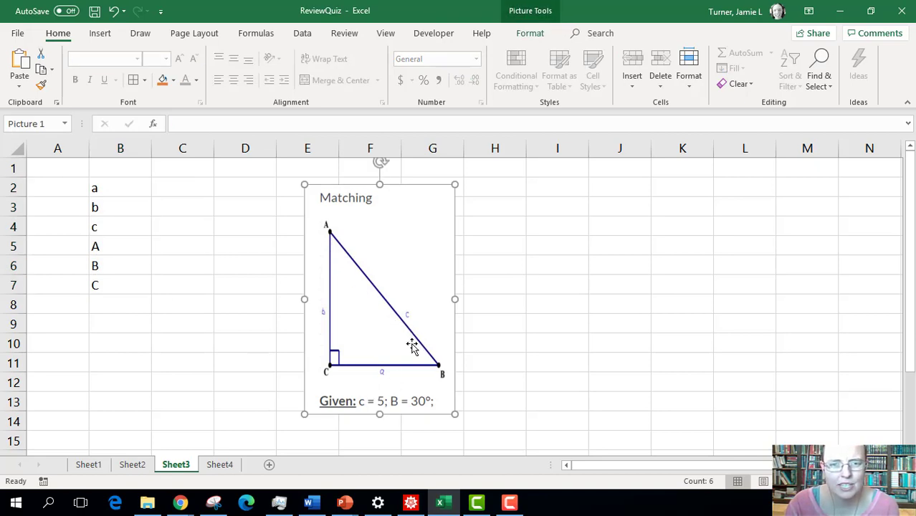
{"action": "left_click", "coordinate": [165, 227]}
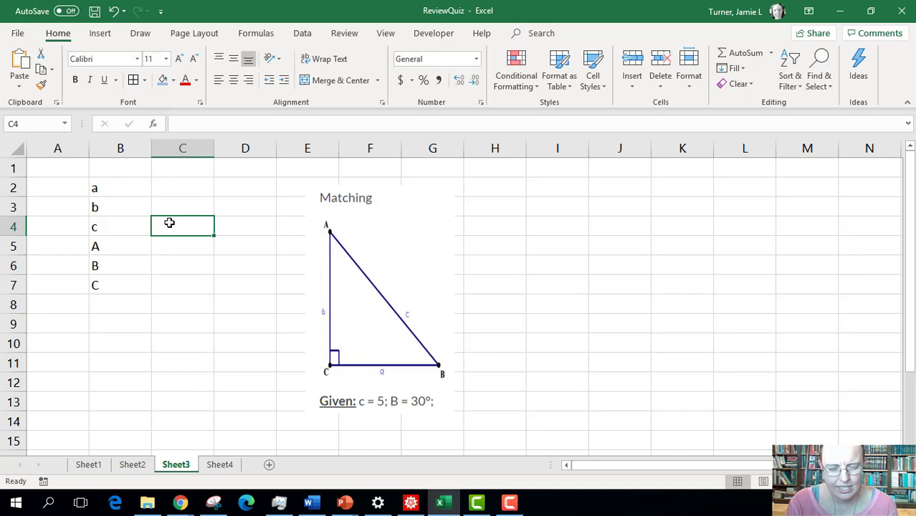
{"action": "type", "text": "5"}
{"action": "key", "text": "Return"}
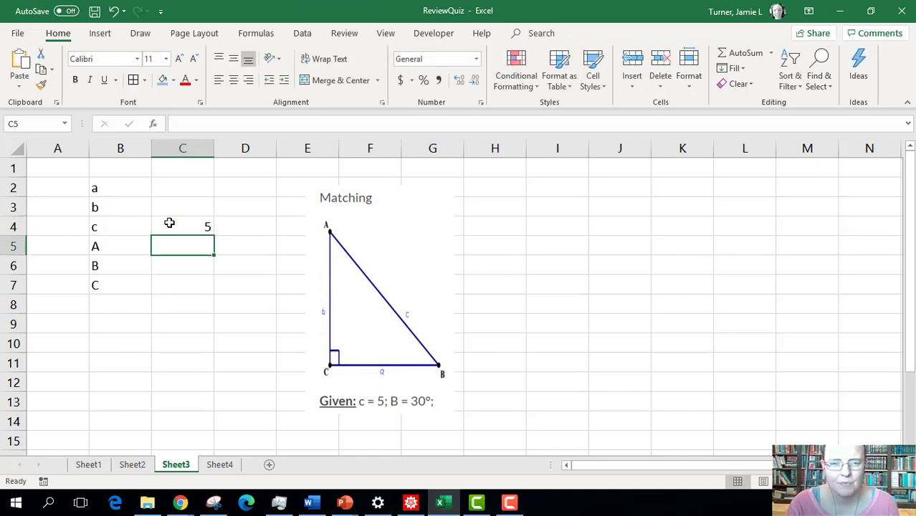
{"action": "left_click", "coordinate": [181, 266]}
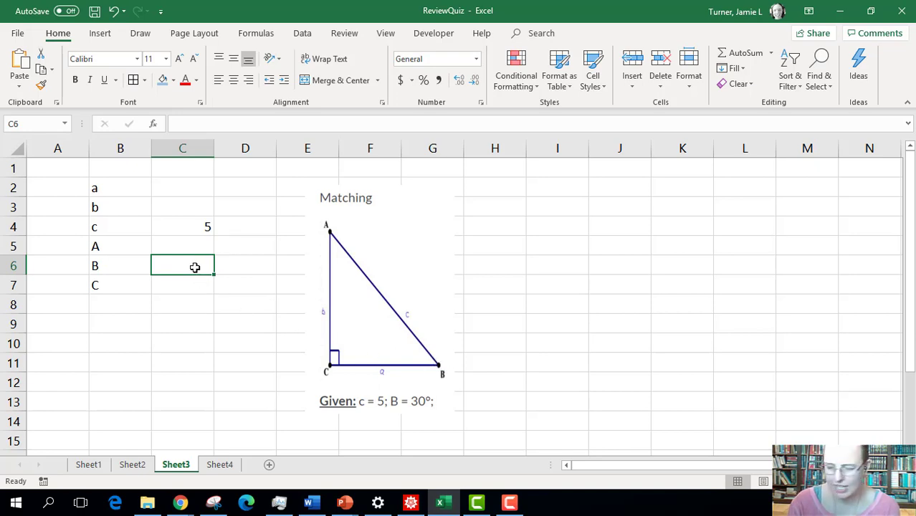
{"action": "type", "text": "30"}
{"action": "key", "text": "Return"}
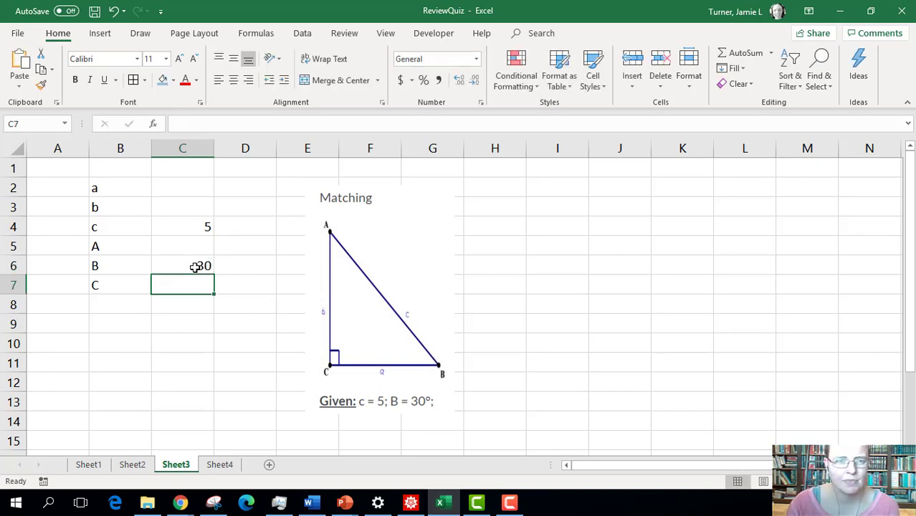
{"action": "left_click_drag", "start_coordinate": [118, 247], "coordinate": [183, 285]}
{"action": "left_click_drag", "start_coordinate": [163, 236], "coordinate": [164, 258]}
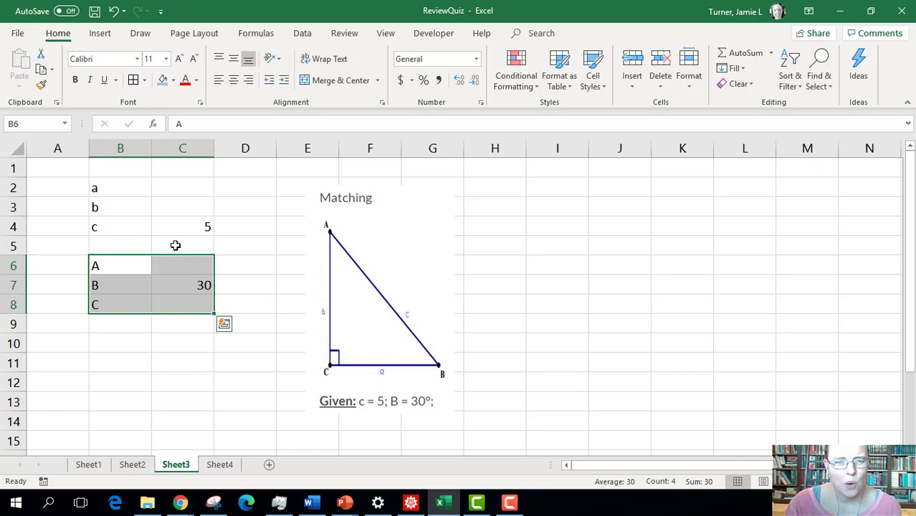
- Head cells C5 and D5 with deg and rad
{"action": "left_click", "coordinate": [175, 245]}
{"action": "type", "text": "deg"}
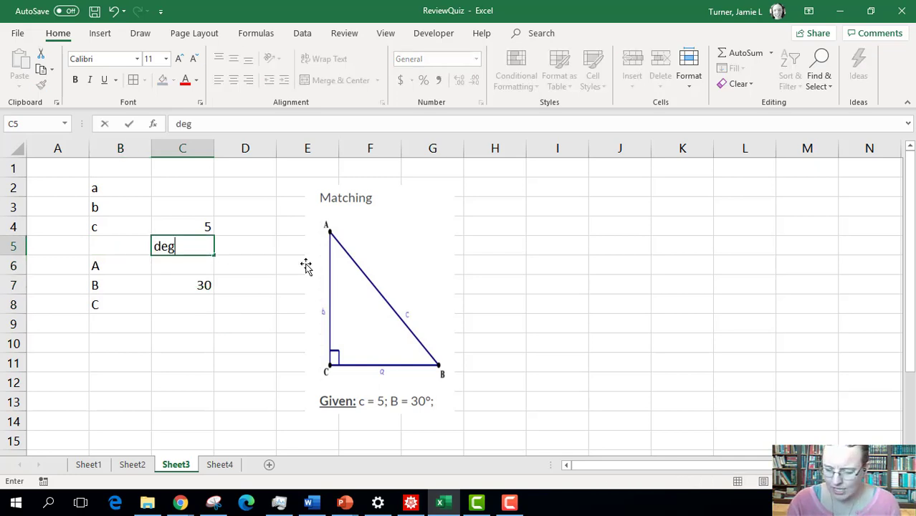
{"action": "key", "text": "Tab"}
{"action": "type", "text": "rad"}
{"action": "key", "text": "Down"}
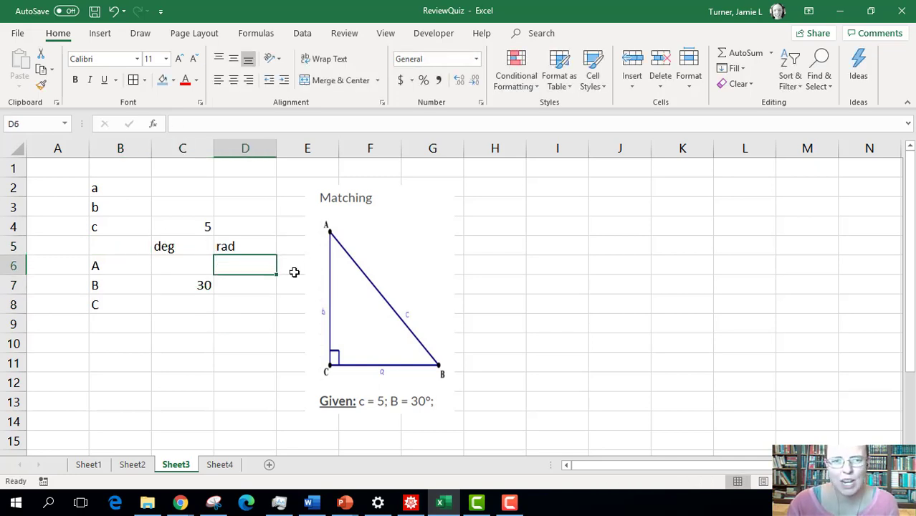
- Convert angle B to radians in D7 with =RADIANS(C7), fixing the #NAME? error
{"action": "left_click", "coordinate": [251, 288]}
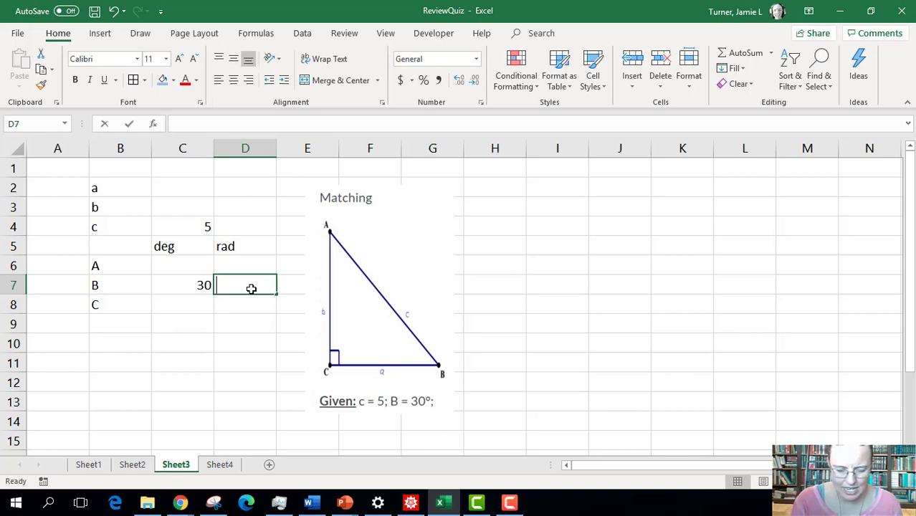
{"action": "type", "text": "=Radians*("}
{"action": "key", "text": "Left"}
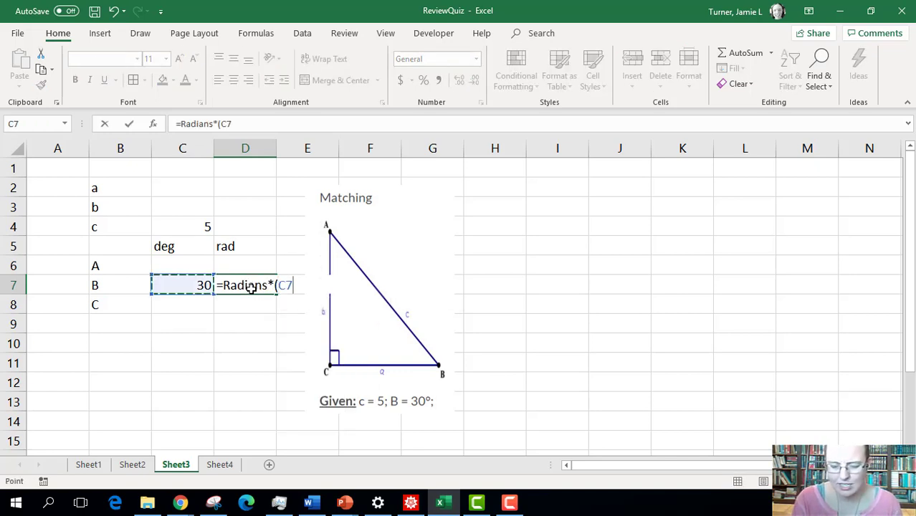
{"action": "key", "text": "Return"}
{"action": "left_click", "coordinate": [251, 285]}
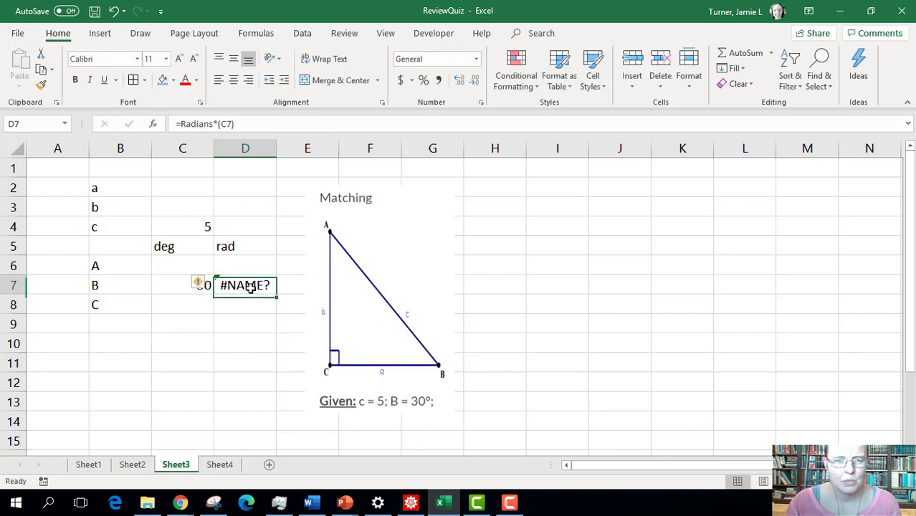
{"action": "double_click", "coordinate": [250, 285]}
{"action": "left_click", "coordinate": [269, 280]}
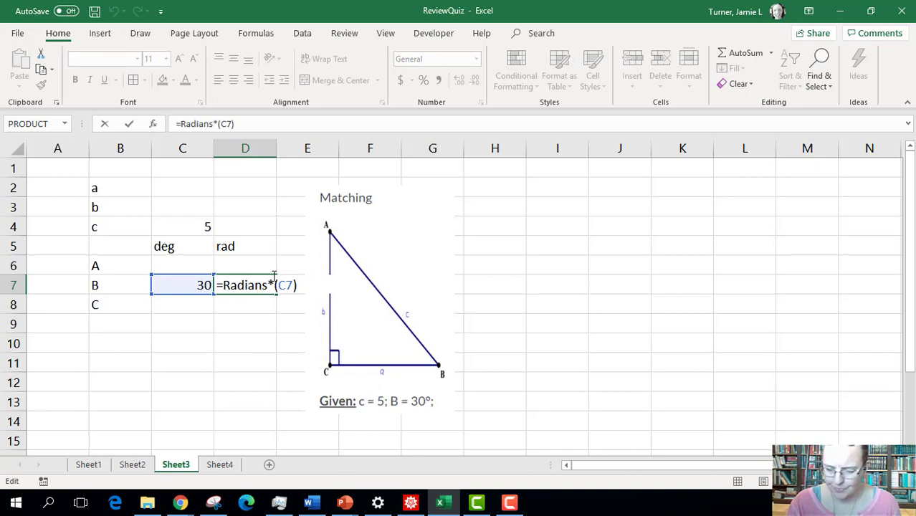
{"action": "key", "text": "Delete"}
{"action": "key", "text": "Return"}
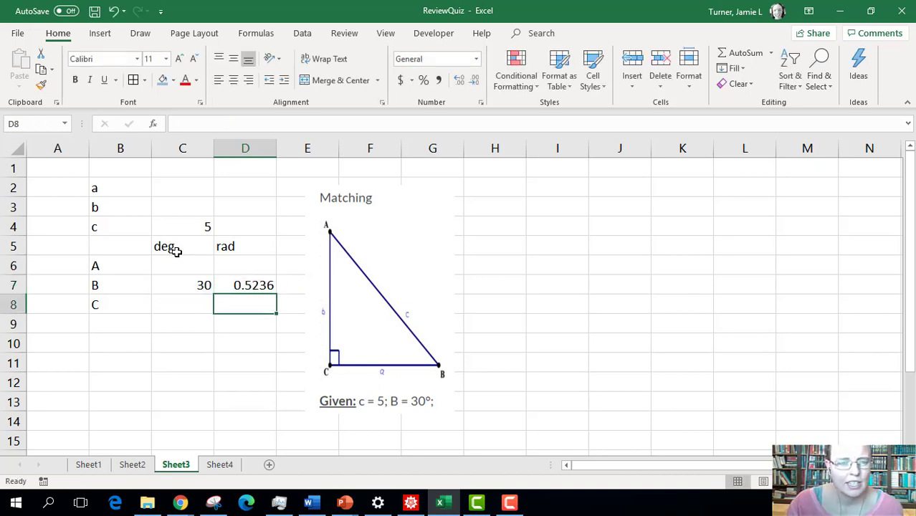
{"action": "left_click", "coordinate": [173, 276]}
{"action": "left_click", "coordinate": [188, 301]}
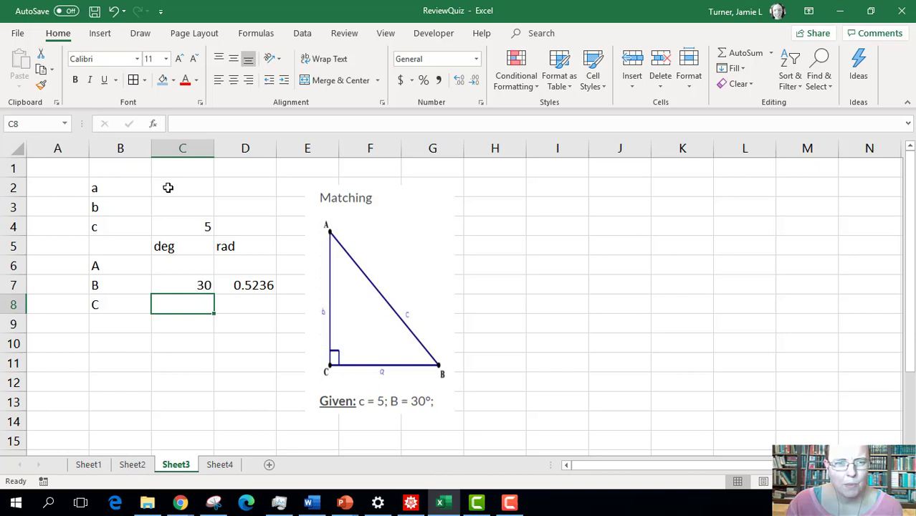
- Compute side a in C2 as =C4*COS(D7), giving 4.33013
{"action": "left_click_drag", "start_coordinate": [168, 186], "coordinate": [170, 213]}
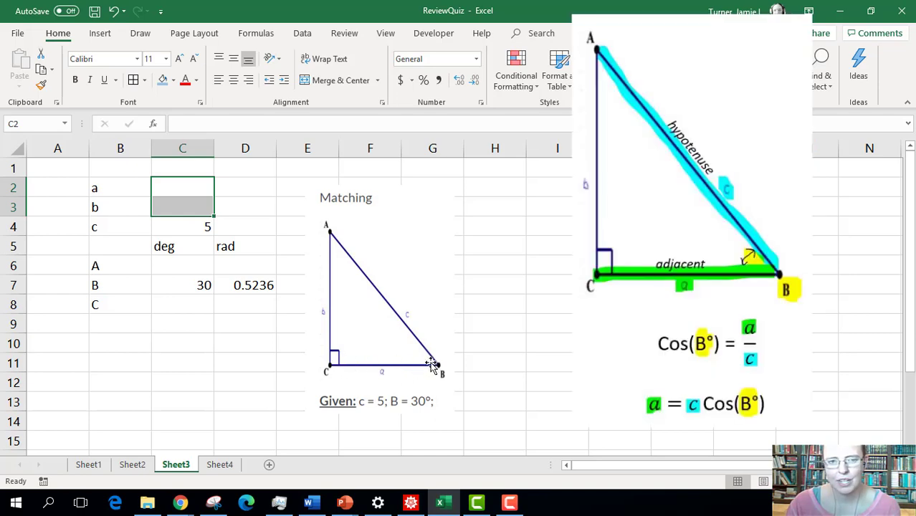
{"action": "left_click", "coordinate": [191, 187]}
{"action": "type", "text": "="}
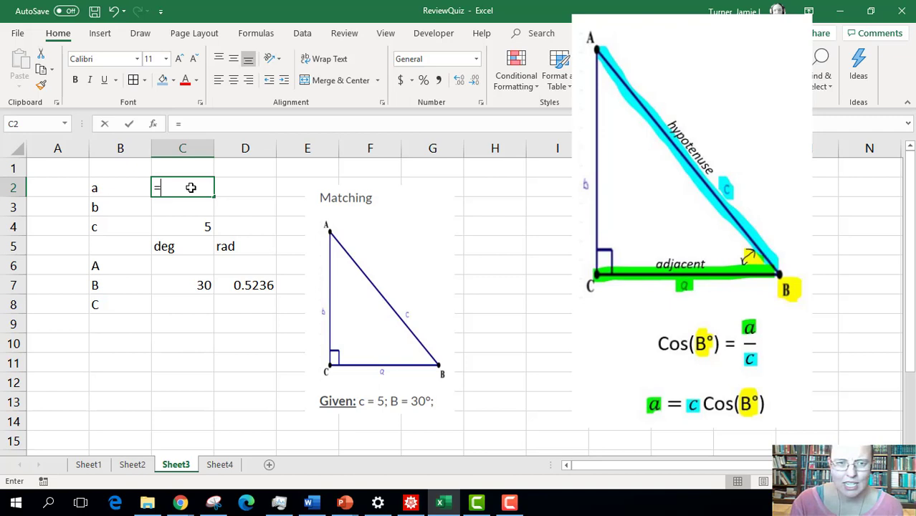
{"action": "left_click", "coordinate": [191, 226]}
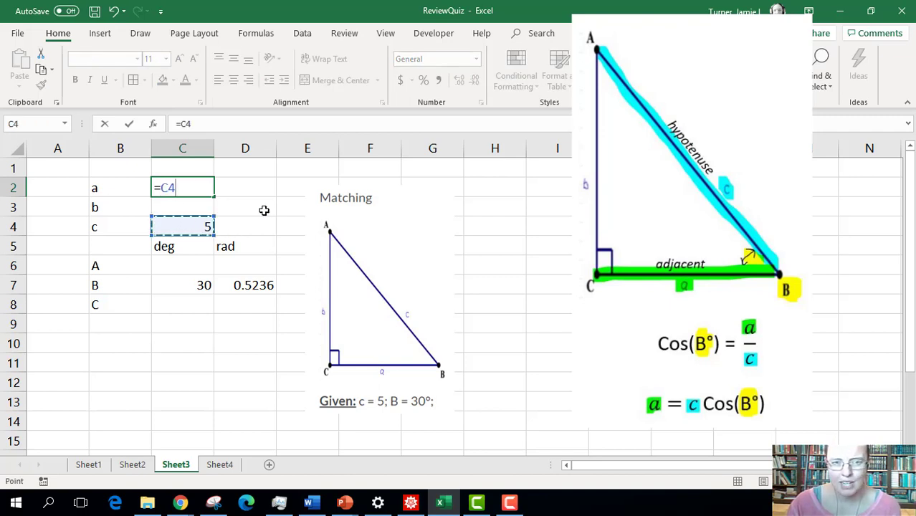
{"action": "type", "text": "*Ci"}
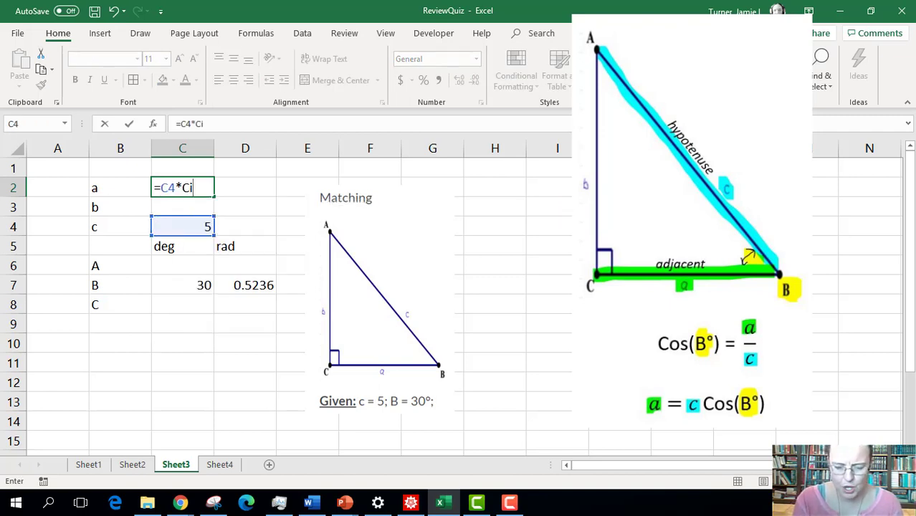
{"action": "key", "text": "BackSpace"}
{"action": "type", "text": "os("}
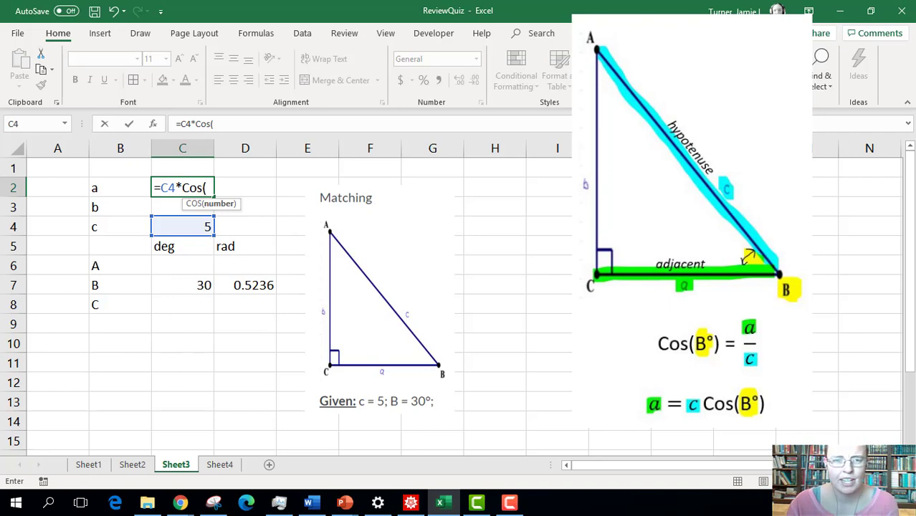
{"action": "left_click", "coordinate": [266, 285]}
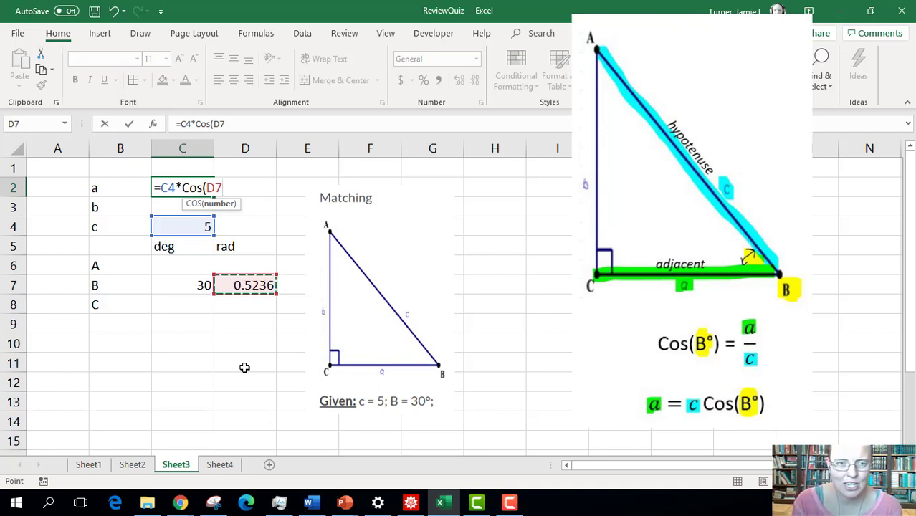
{"action": "type", "text": ")"}
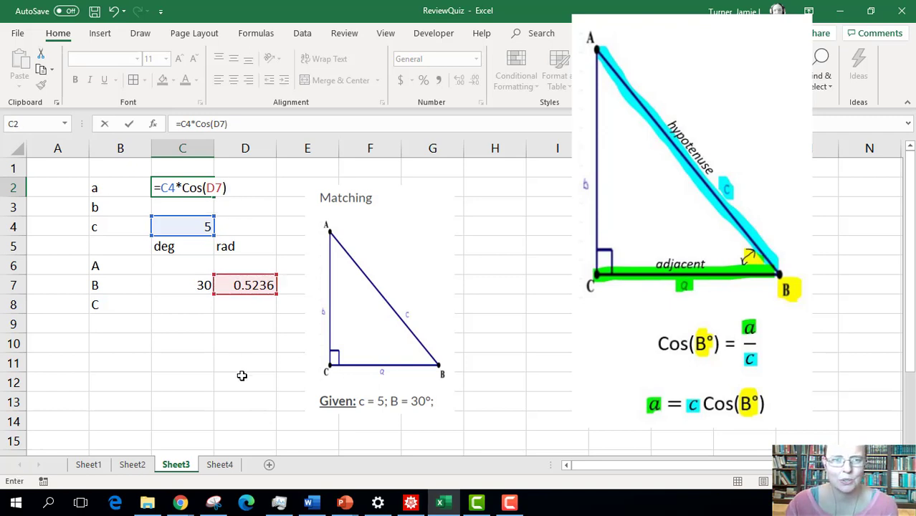
{"action": "key", "text": "Return"}
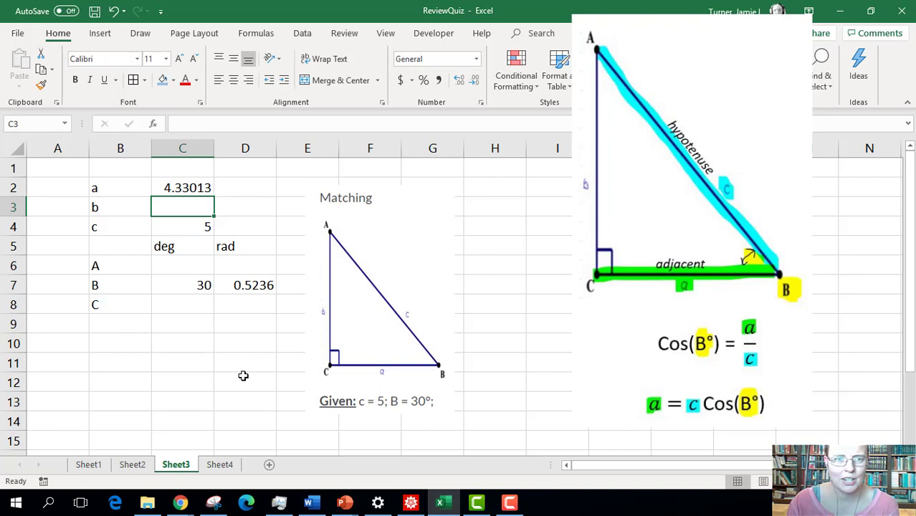
- Display C2's formula as text in D2 with =FORMULATEXT(C2)
{"action": "left_click", "coordinate": [252, 186]}
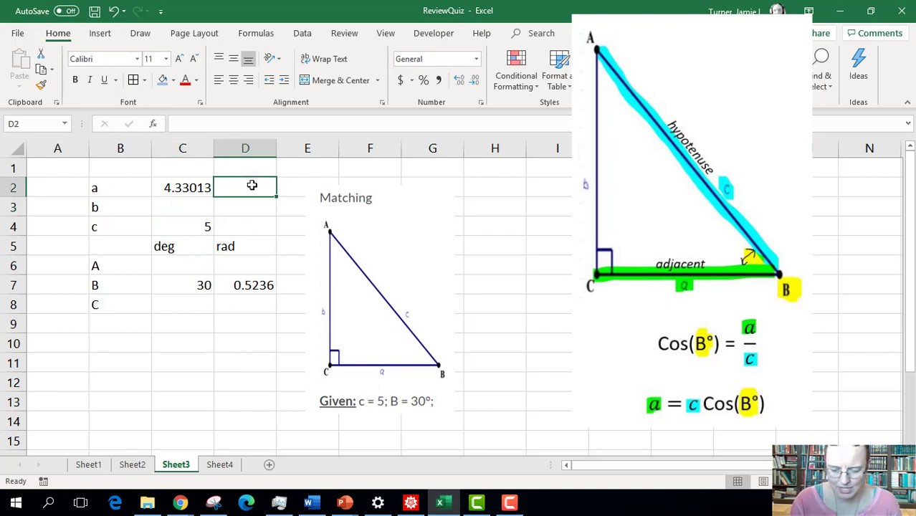
{"action": "type", "text": "=Formul"}
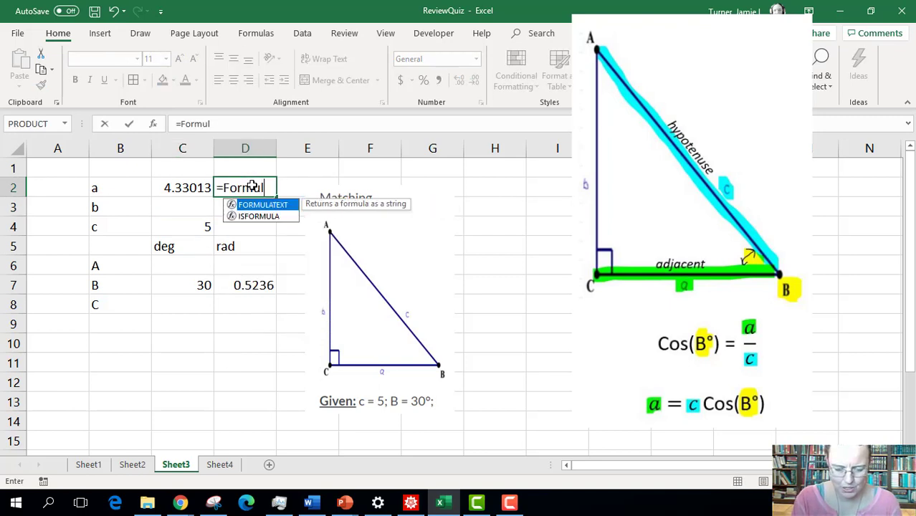
{"action": "type", "text": "atext("}
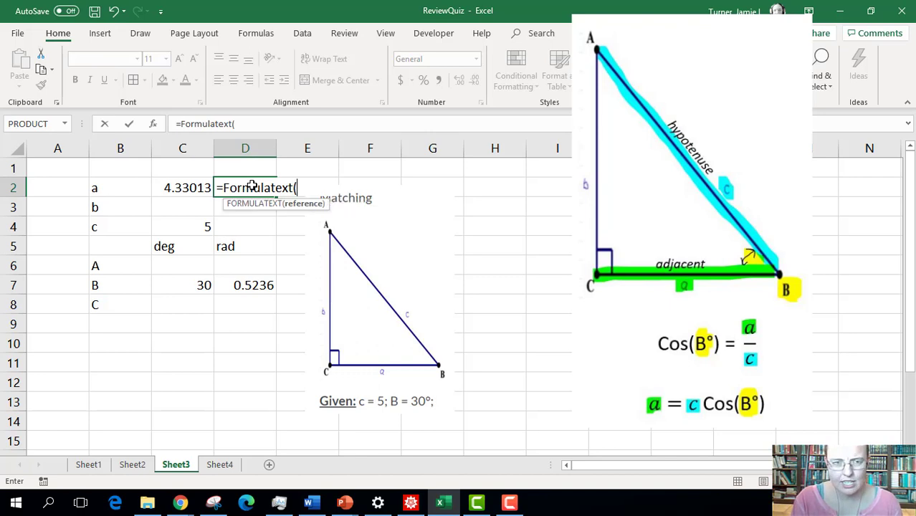
{"action": "type", "text": "C2)"}
{"action": "key", "text": "Return"}
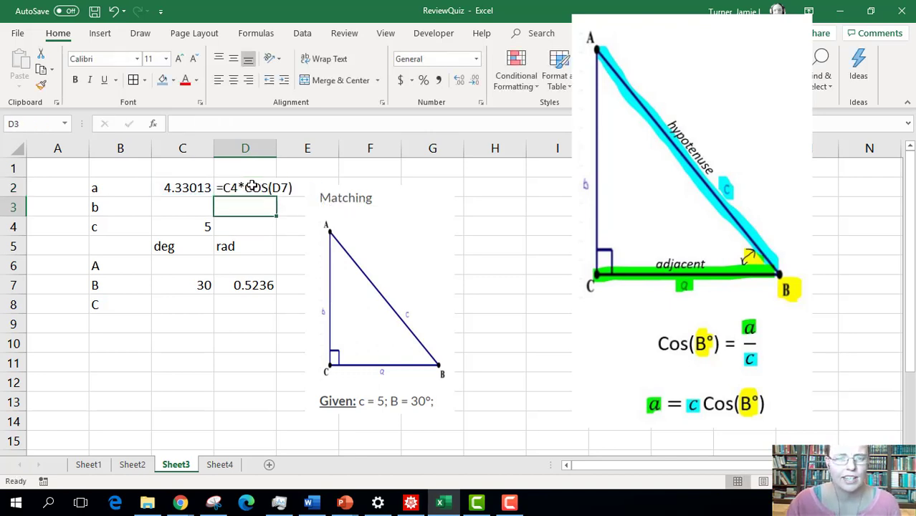
- Autofit column D and compute side b in C3 as =C4*SIN(D7), giving 2.5
{"action": "double_click", "coordinate": [276, 147]}
{"action": "left_click", "coordinate": [190, 208]}
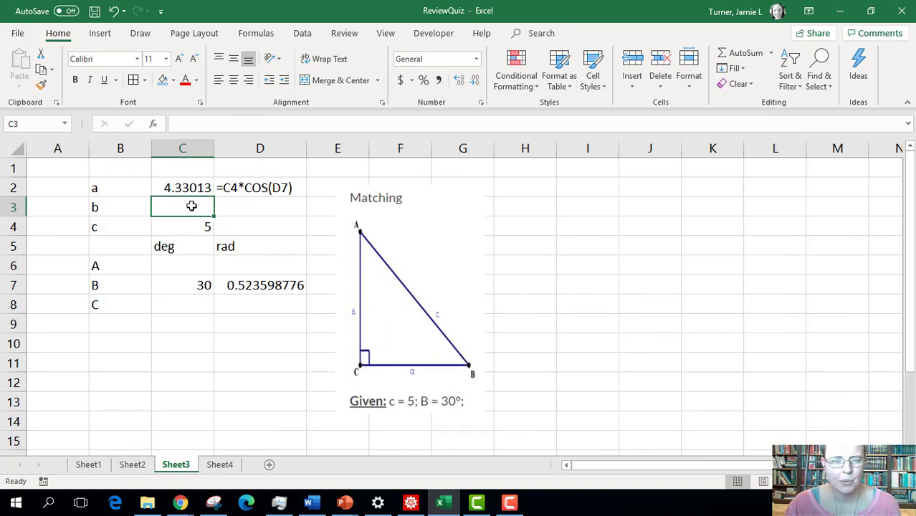
{"action": "type", "text": "="}
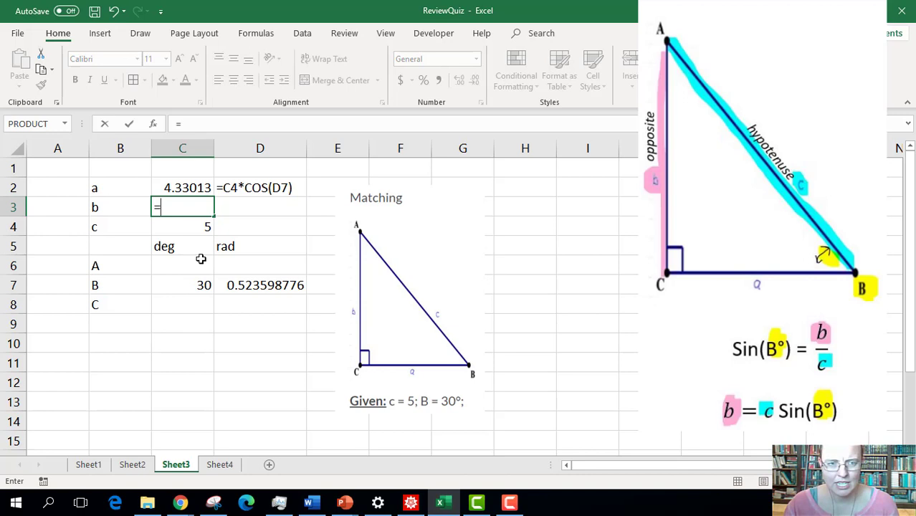
{"action": "left_click", "coordinate": [193, 226]}
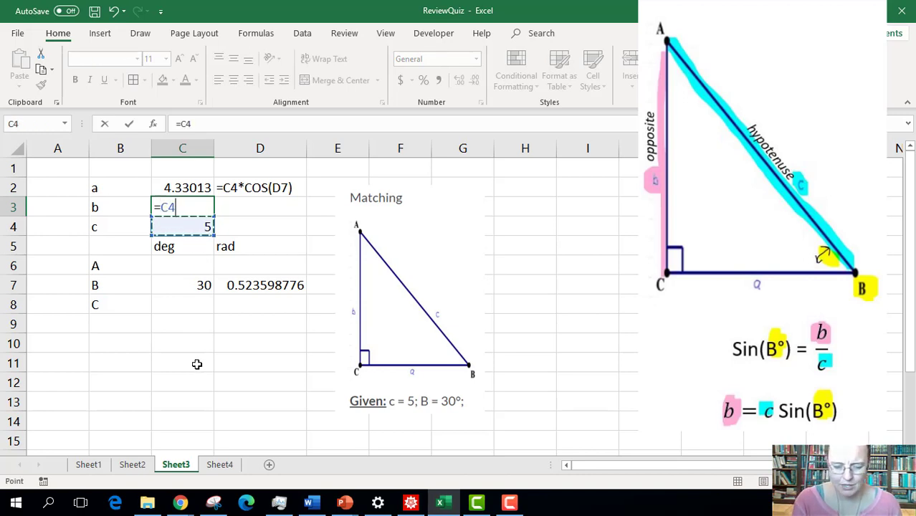
{"action": "type", "text": "*Sin("}
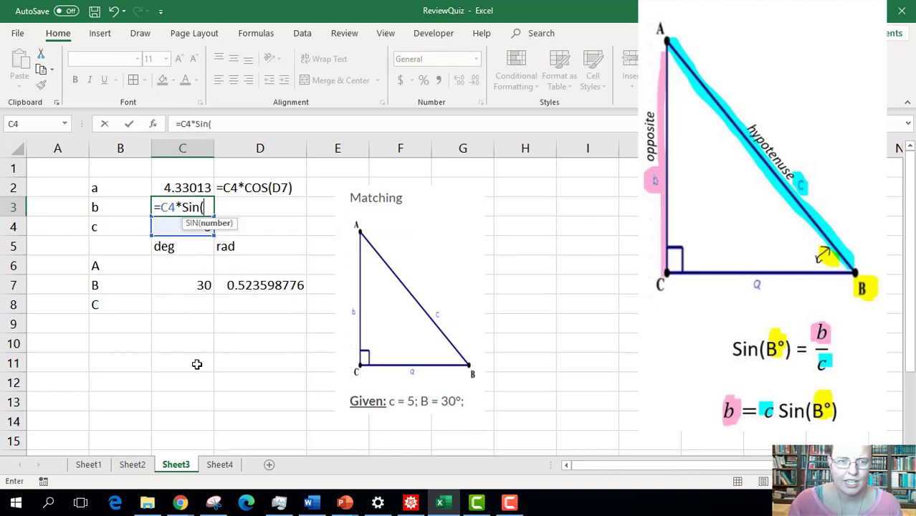
{"action": "left_click", "coordinate": [276, 285]}
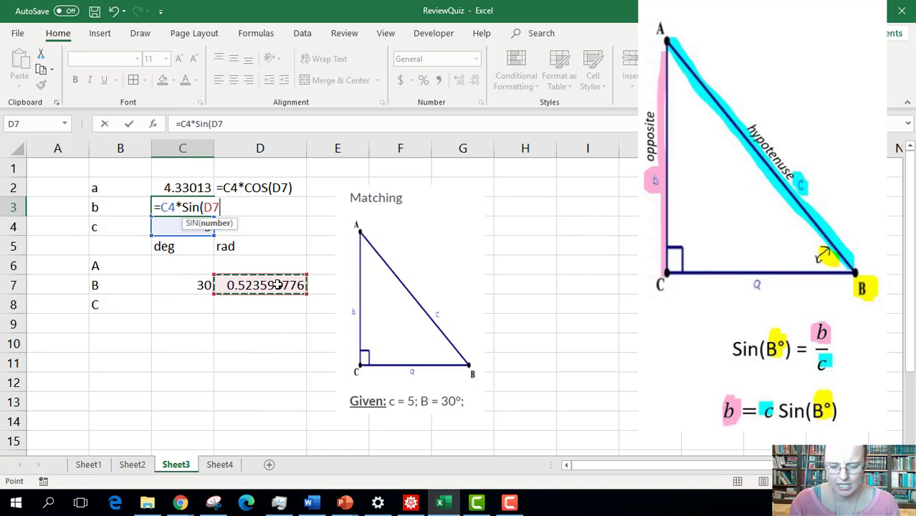
{"action": "type", "text": ")"}
{"action": "key", "text": "Return"}
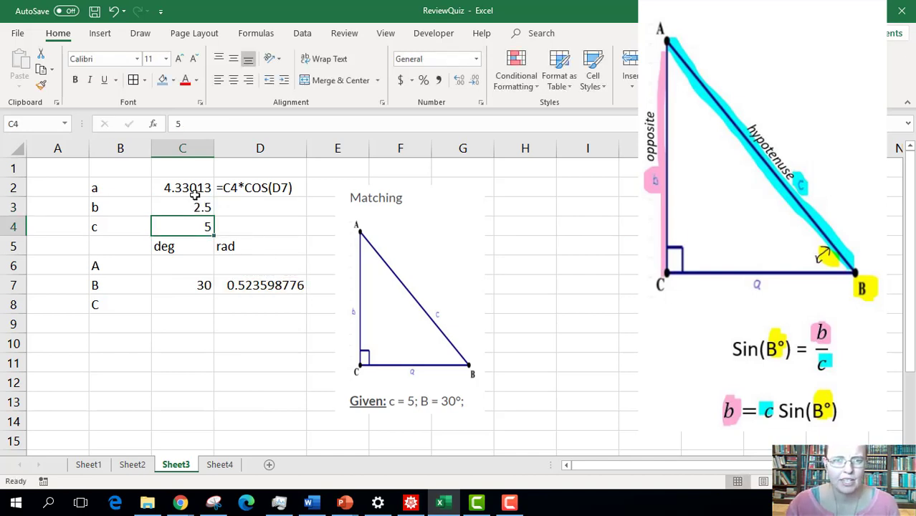
- Fill D2's FORMULATEXT formula down to D3 to show side b's formula
{"action": "left_click", "coordinate": [299, 191]}
{"action": "left_click_drag", "start_coordinate": [308, 198], "coordinate": [301, 214]}
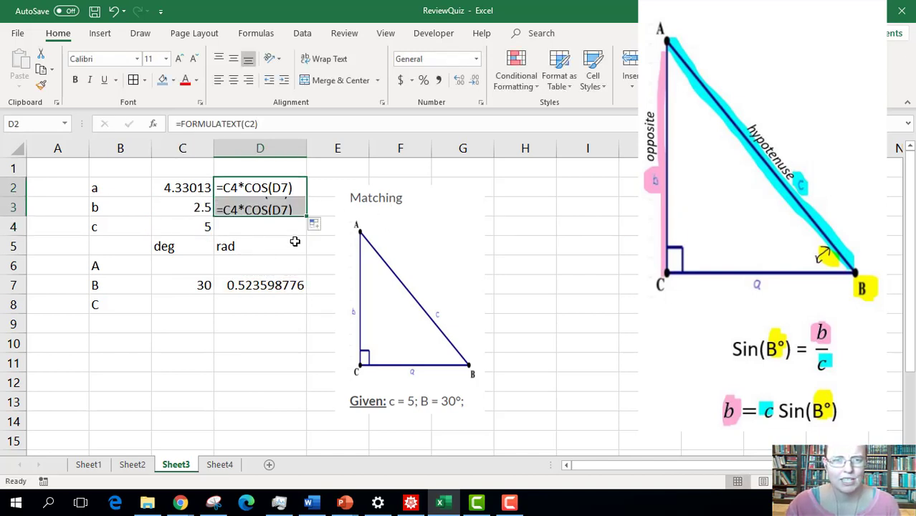
{"action": "left_click", "coordinate": [290, 257]}
{"action": "left_click", "coordinate": [193, 285]}
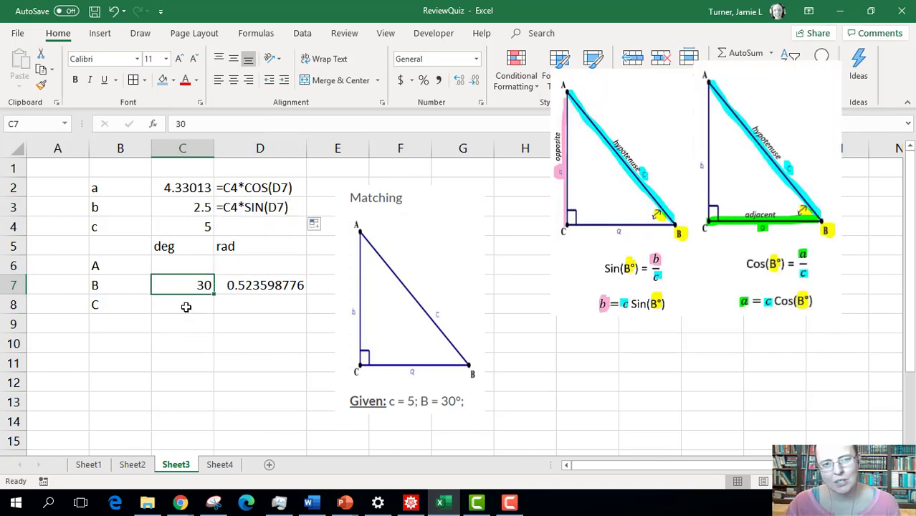
- Set angle C to 90 and compute angle A in C6 as =180-C7-C8 (60)
{"action": "left_click", "coordinate": [185, 307]}
{"action": "type", "text": "90"}
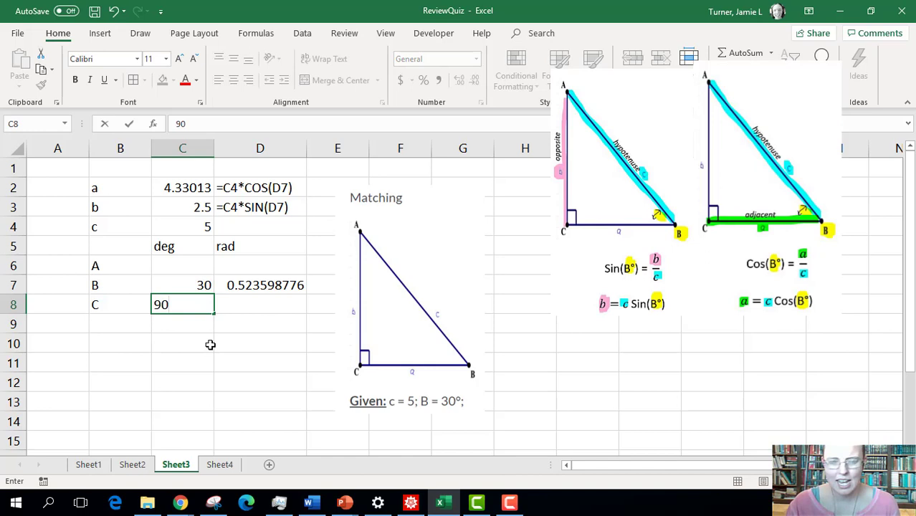
{"action": "key", "text": "Return"}
{"action": "left_click", "coordinate": [199, 263]}
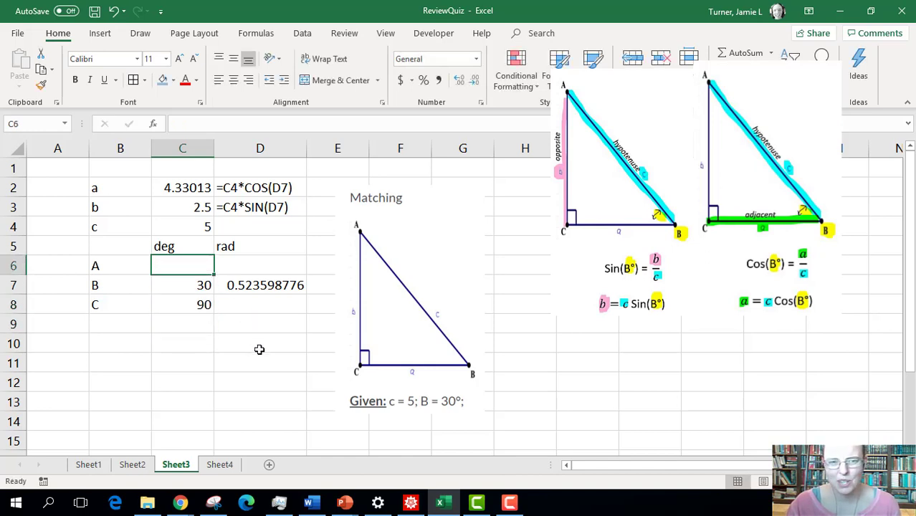
{"action": "type", "text": "="}
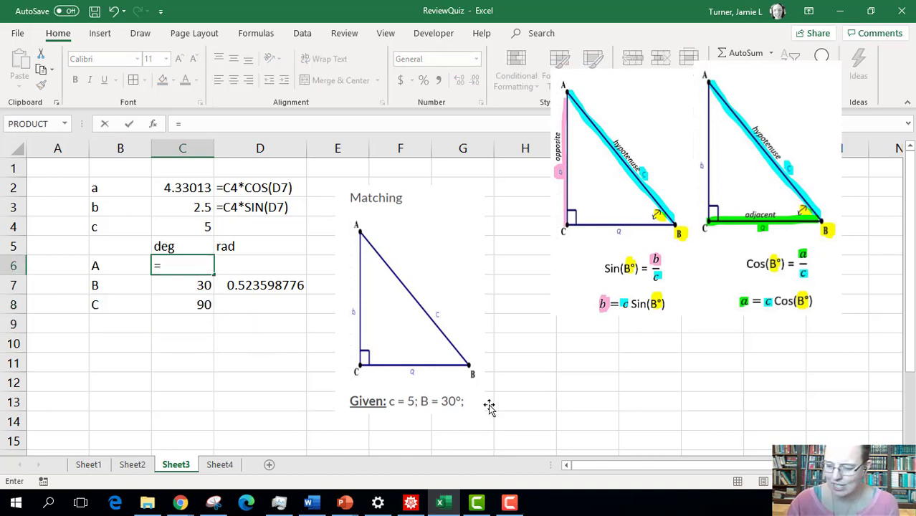
{"action": "type", "text": "180-"}
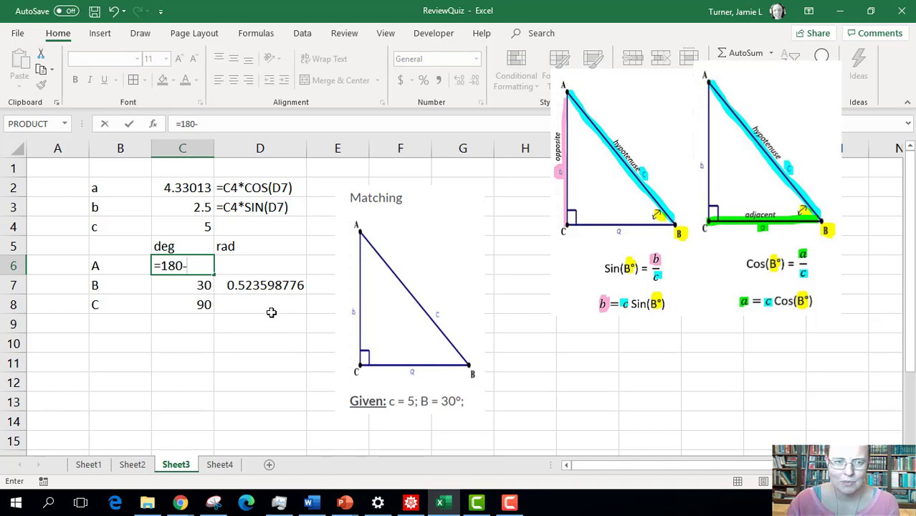
{"action": "left_click", "coordinate": [188, 285]}
{"action": "type", "text": "-"}
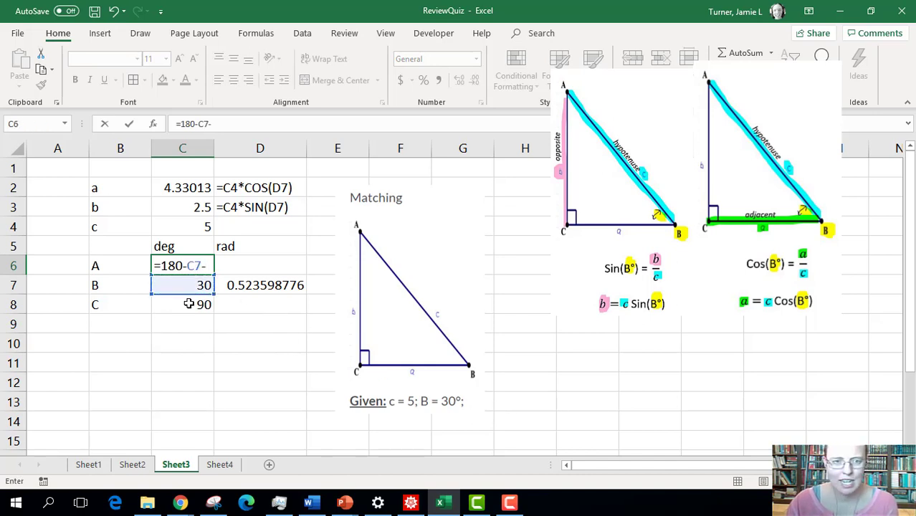
{"action": "left_click", "coordinate": [189, 304]}
{"action": "key", "text": "Return"}
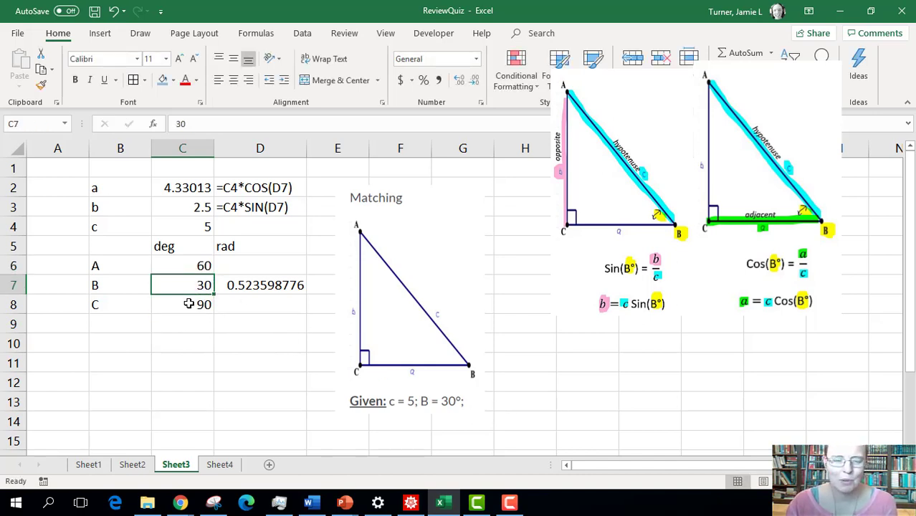
{"action": "left_click", "coordinate": [183, 266]}
- Fill D7's radian conversion up to D6 and down to D8 for angles A and C
{"action": "left_click", "coordinate": [303, 297]}
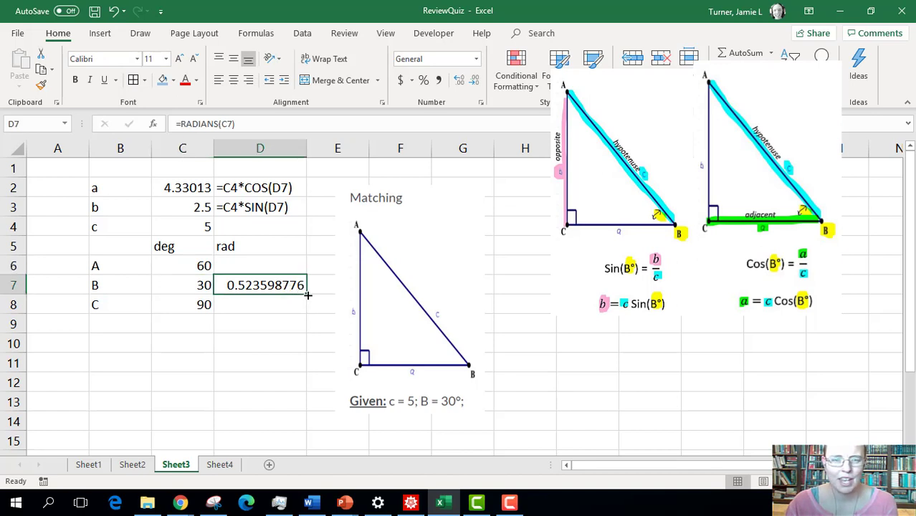
{"action": "left_click_drag", "start_coordinate": [308, 295], "coordinate": [304, 263]}
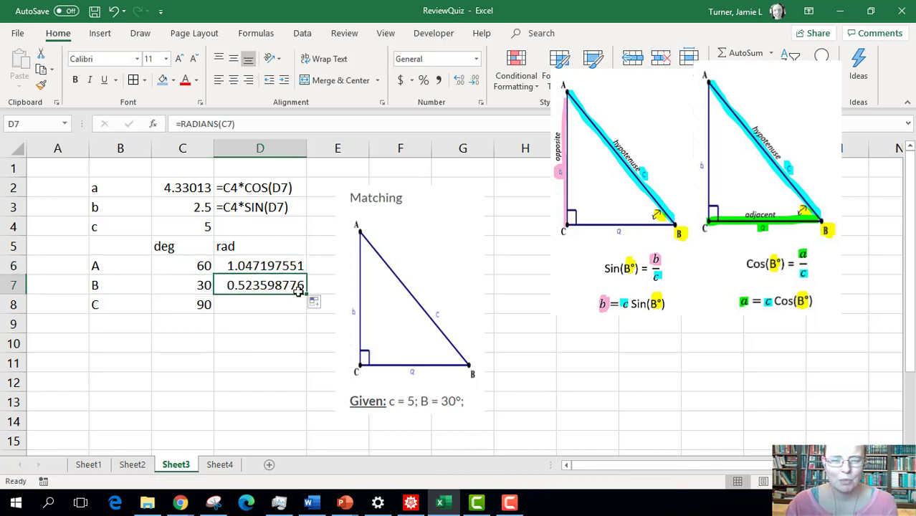
{"action": "left_click_drag", "start_coordinate": [304, 293], "coordinate": [303, 308]}
{"action": "left_click", "coordinate": [262, 374]}
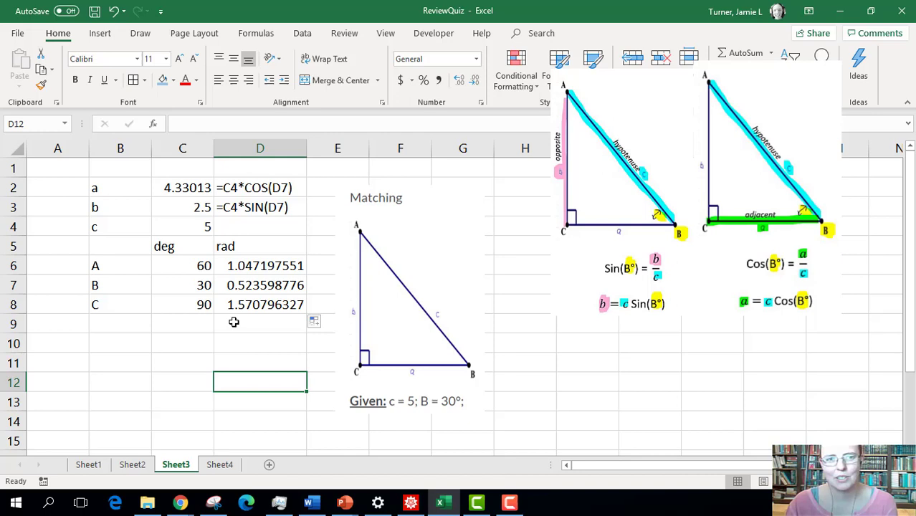
{"action": "left_click_drag", "start_coordinate": [112, 188], "coordinate": [112, 302]}
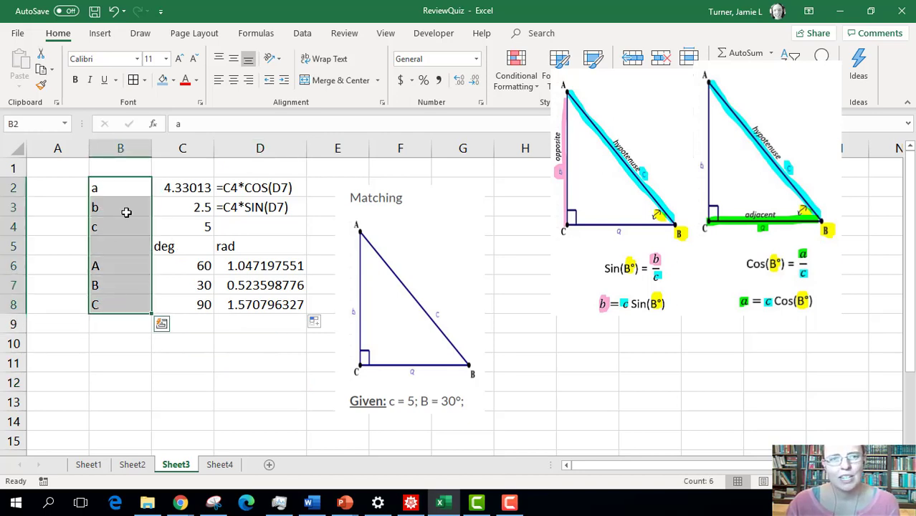
{"action": "left_click", "coordinate": [247, 80]}
{"action": "left_click", "coordinate": [536, 249]}
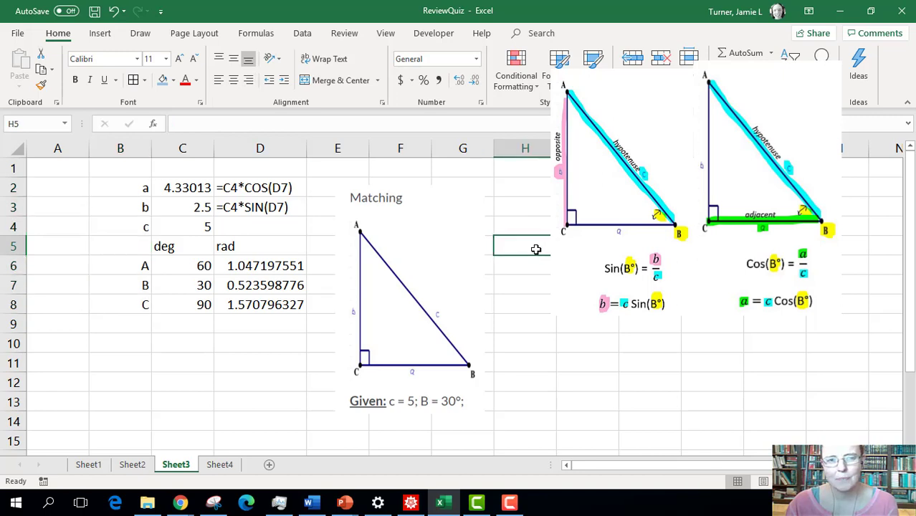
{"action": "left_click_drag", "start_coordinate": [419, 300], "coordinate": [415, 292]}
{"action": "left_click", "coordinate": [511, 276]}
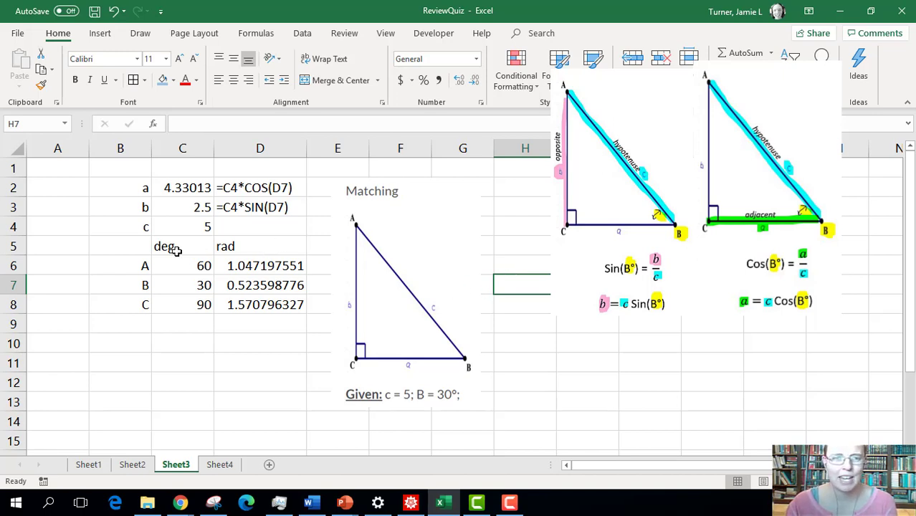
- Shade the header row B5:D5 and the label column B2:B8 light green
{"action": "left_click_drag", "start_coordinate": [136, 246], "coordinate": [270, 245]}
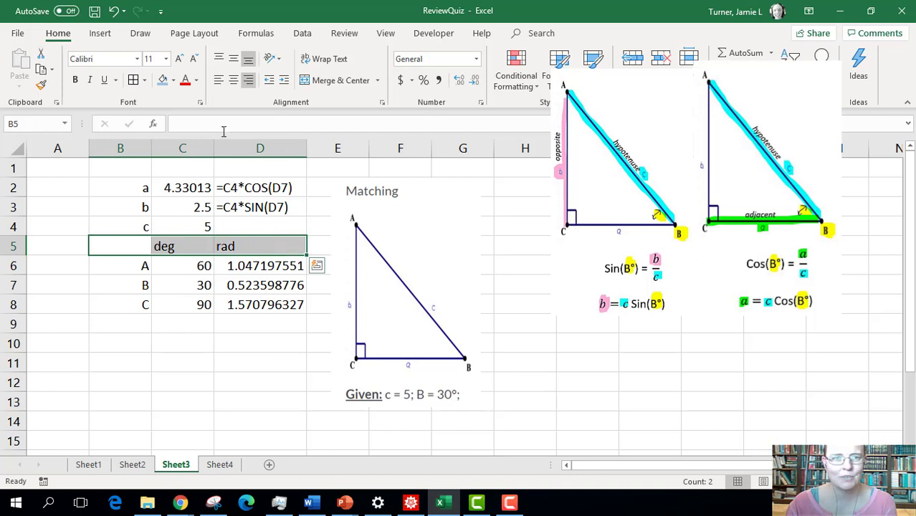
{"action": "left_click", "coordinate": [175, 80]}
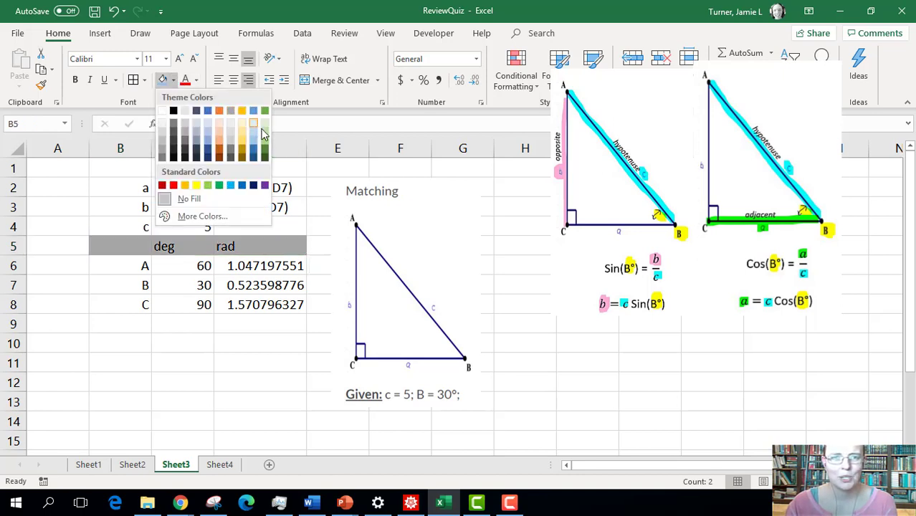
{"action": "left_click", "coordinate": [261, 130]}
{"action": "left_click_drag", "start_coordinate": [140, 187], "coordinate": [139, 305]}
{"action": "left_click", "coordinate": [162, 80]}
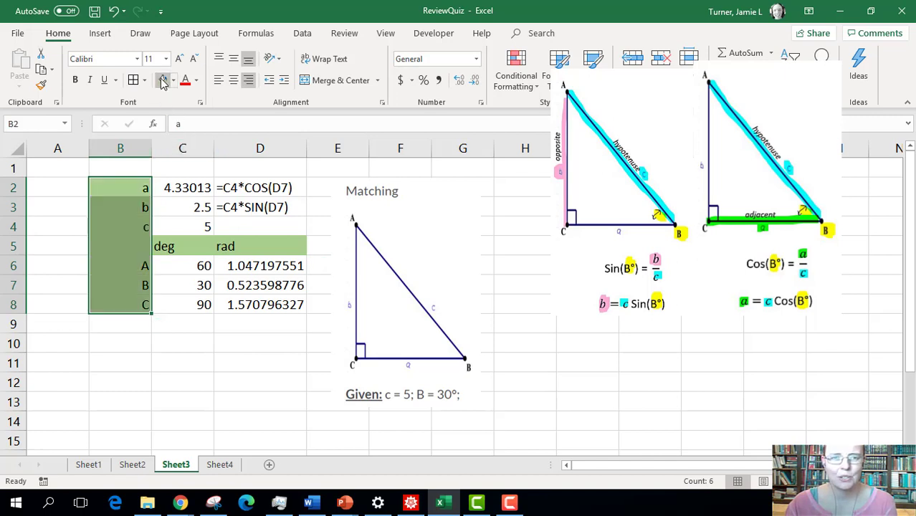
- Change side c in C4 to 8, so a becomes 6.9282 and b becomes 4
{"action": "left_click", "coordinate": [198, 270]}
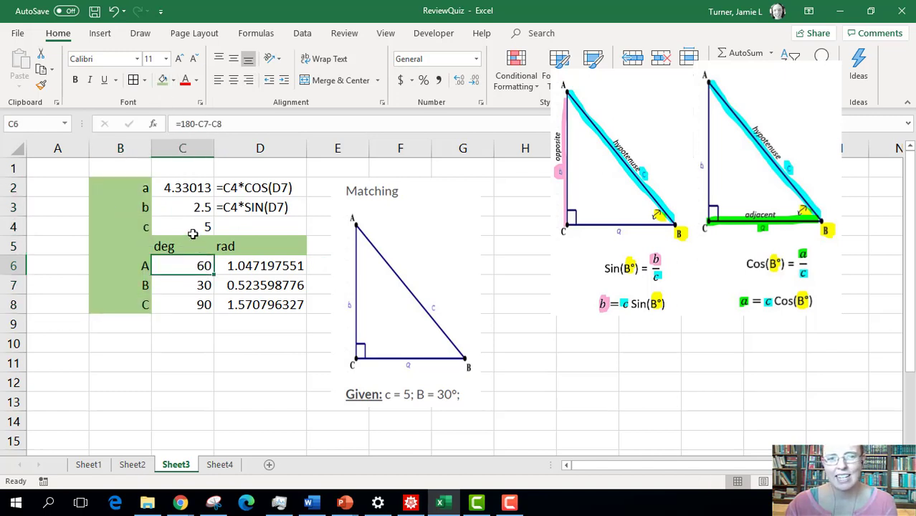
{"action": "left_click", "coordinate": [188, 227]}
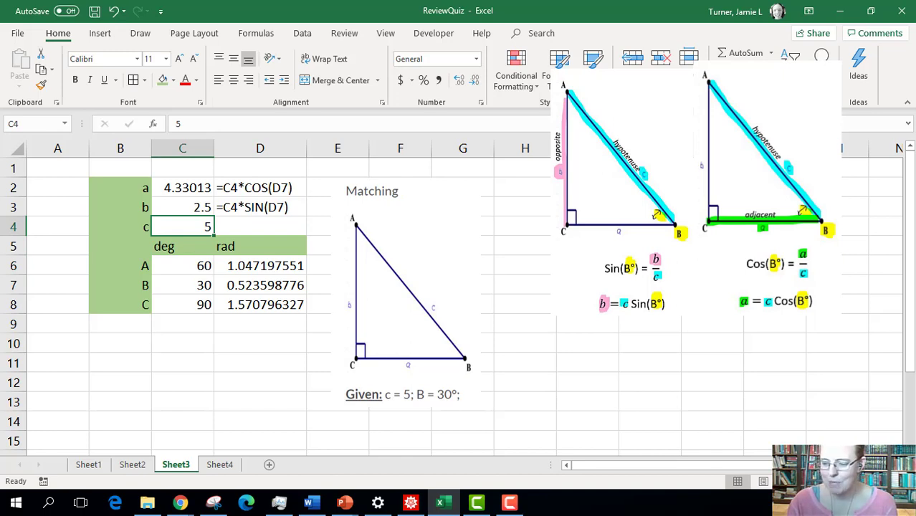
{"action": "type", "text": "8"}
{"action": "key", "text": "Return"}
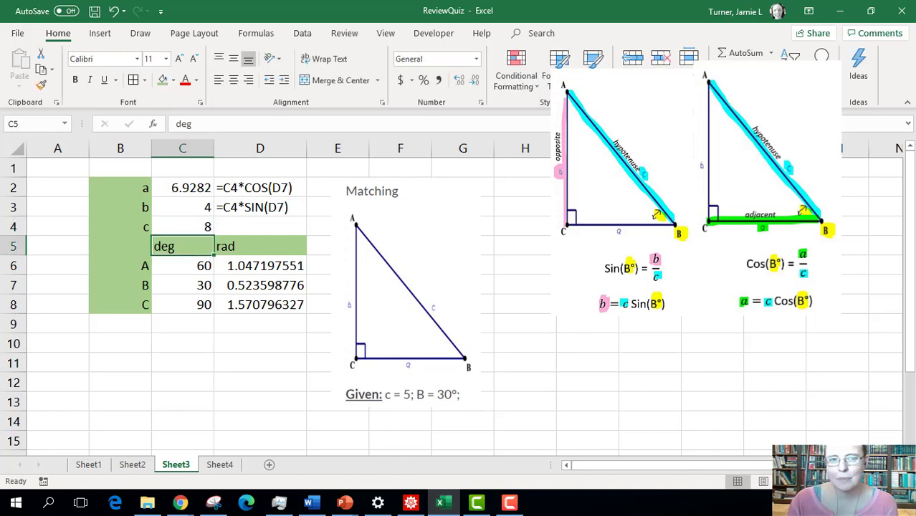
{"action": "left_click", "coordinate": [189, 207]}
{"action": "left_click", "coordinate": [198, 227]}
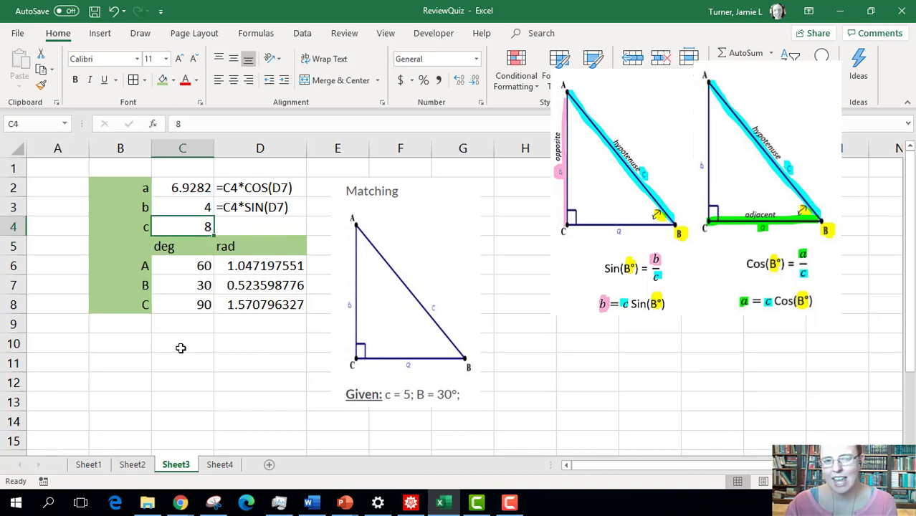
- Apply borders and centre alignment to the value ranges C6:D8 and C2:D4
{"action": "left_click_drag", "start_coordinate": [178, 271], "coordinate": [250, 306]}
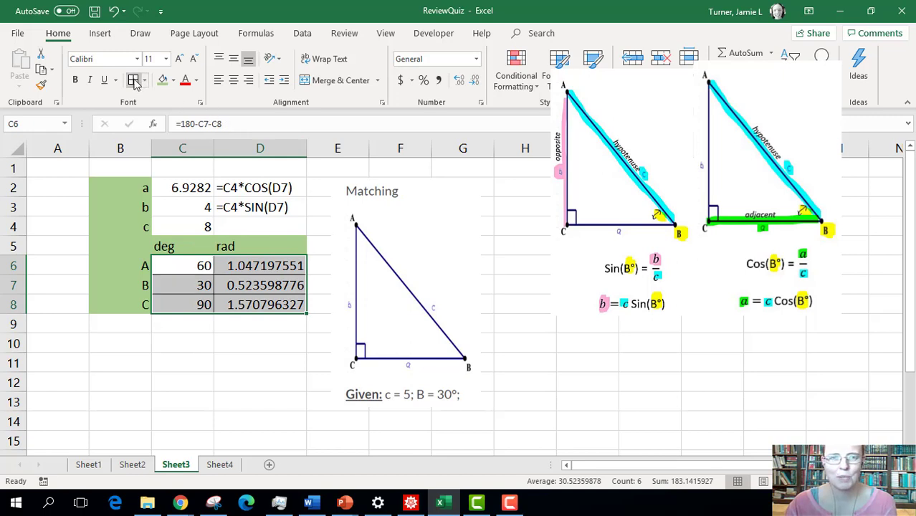
{"action": "left_click", "coordinate": [233, 80]}
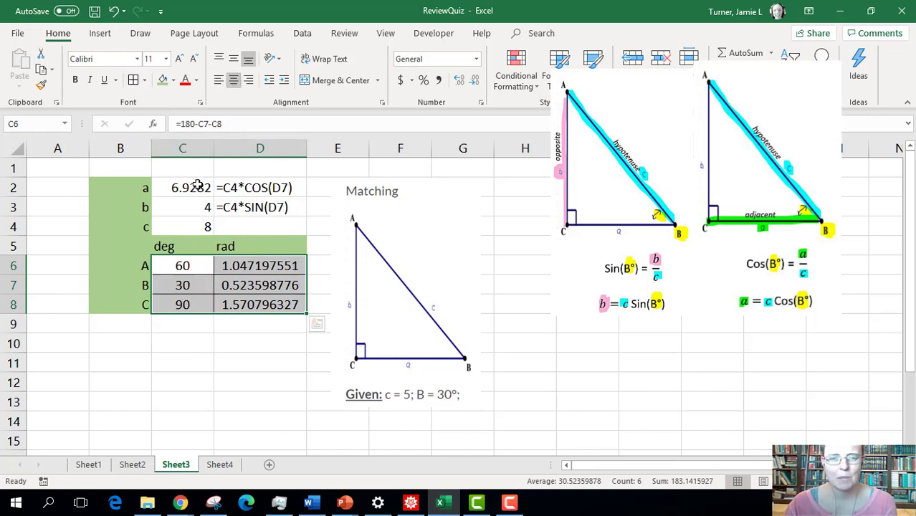
{"action": "left_click_drag", "start_coordinate": [195, 186], "coordinate": [262, 224]}
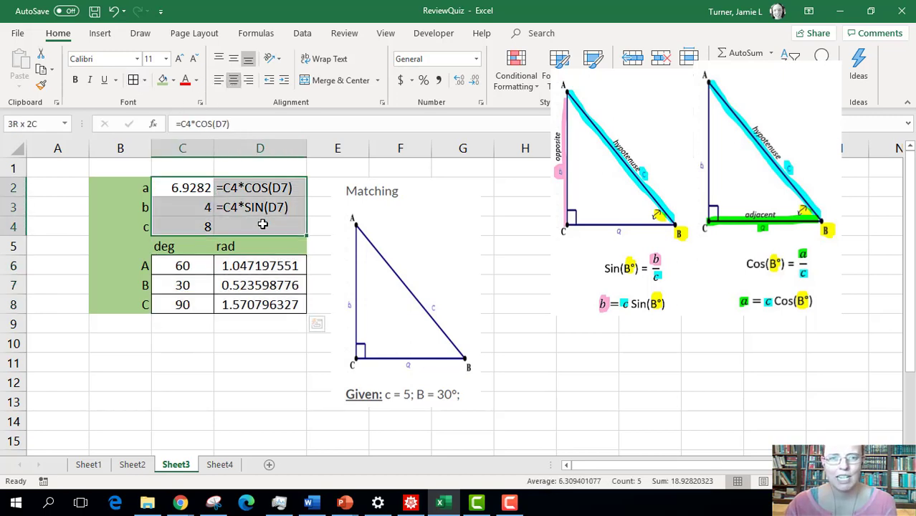
{"action": "left_click", "coordinate": [233, 80]}
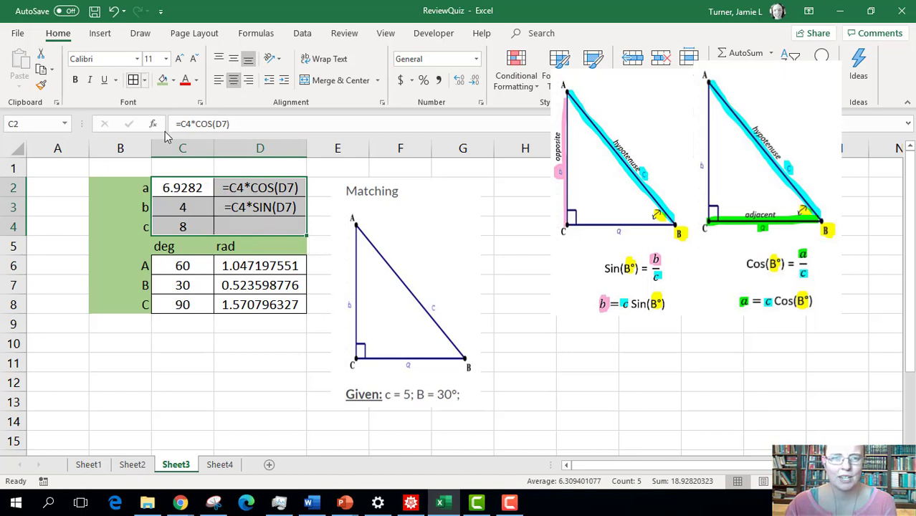
- Fill side c's value in C4 light gold
{"action": "left_click", "coordinate": [192, 228]}
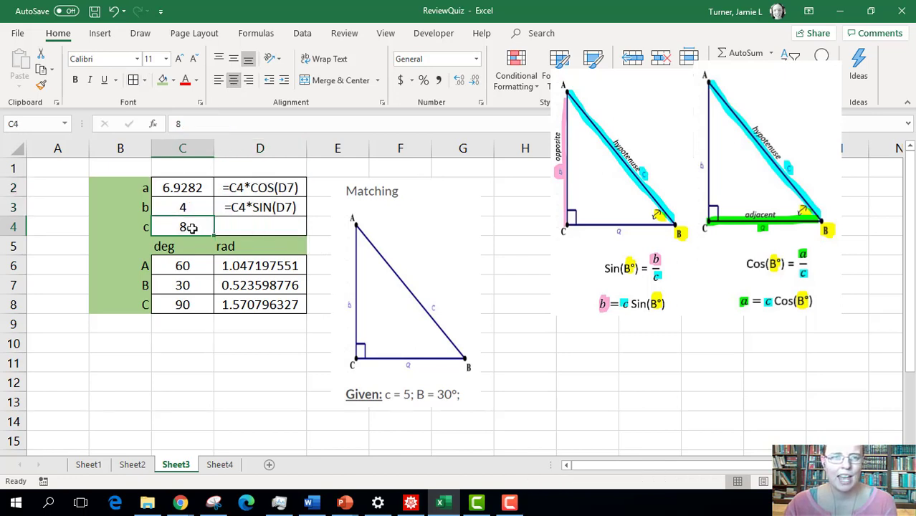
{"action": "left_click", "coordinate": [175, 81]}
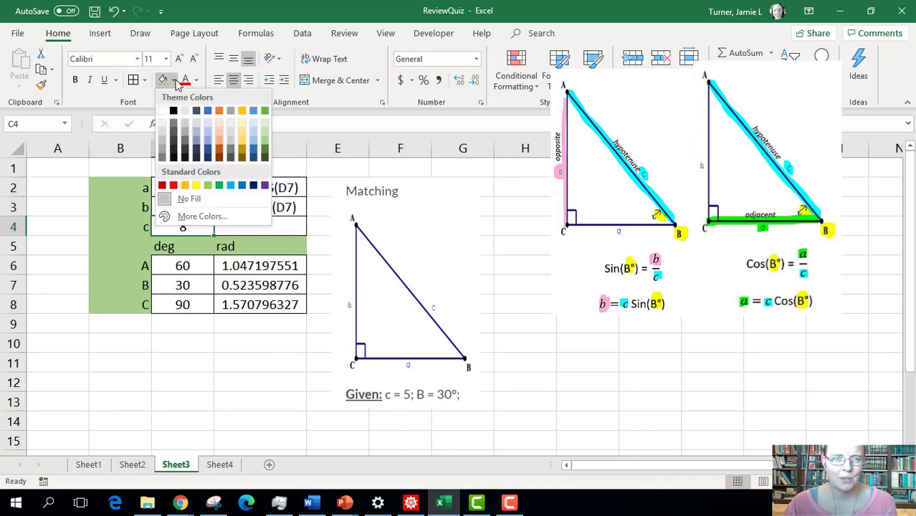
{"action": "left_click", "coordinate": [242, 124]}
{"action": "left_click", "coordinate": [512, 263]}
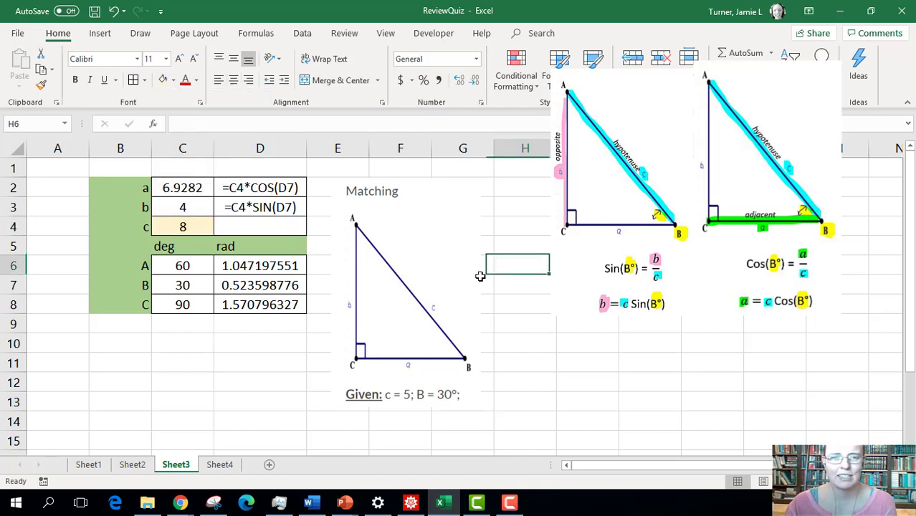
- Fill the a and b values C2:C3 light green
{"action": "left_click", "coordinate": [183, 206]}
{"action": "left_click_drag", "start_coordinate": [179, 187], "coordinate": [245, 204]}
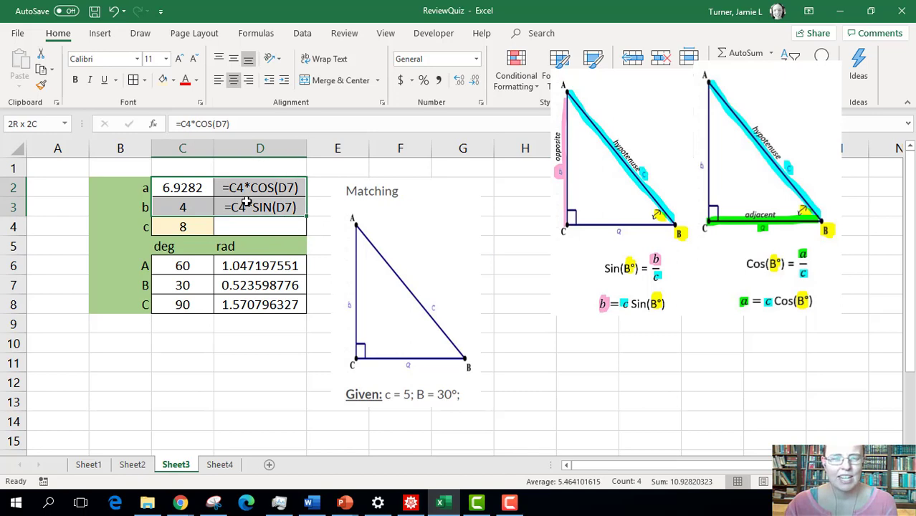
{"action": "left_click", "coordinate": [172, 80]}
{"action": "left_click", "coordinate": [265, 120]}
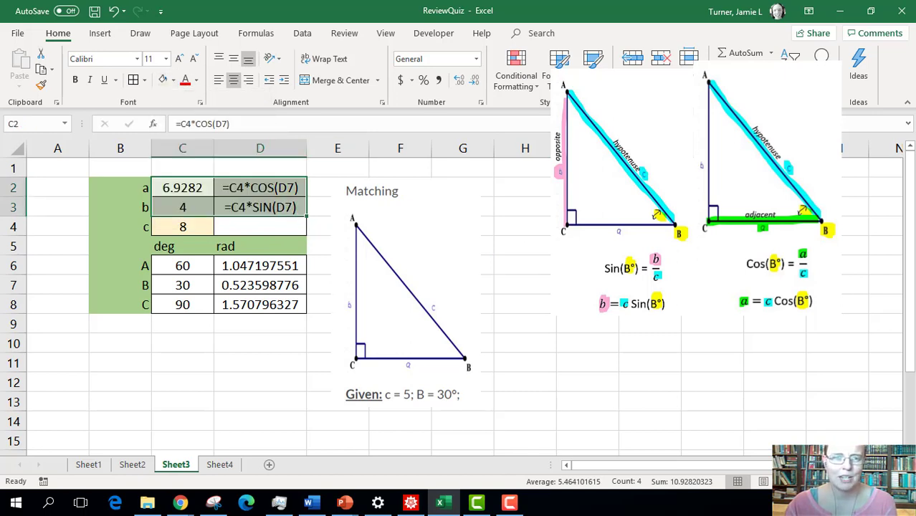
{"action": "left_click", "coordinate": [587, 284]}
- Fill angle B's value C7 light gold and the angle A row C6:D6 light green
{"action": "left_click", "coordinate": [195, 287]}
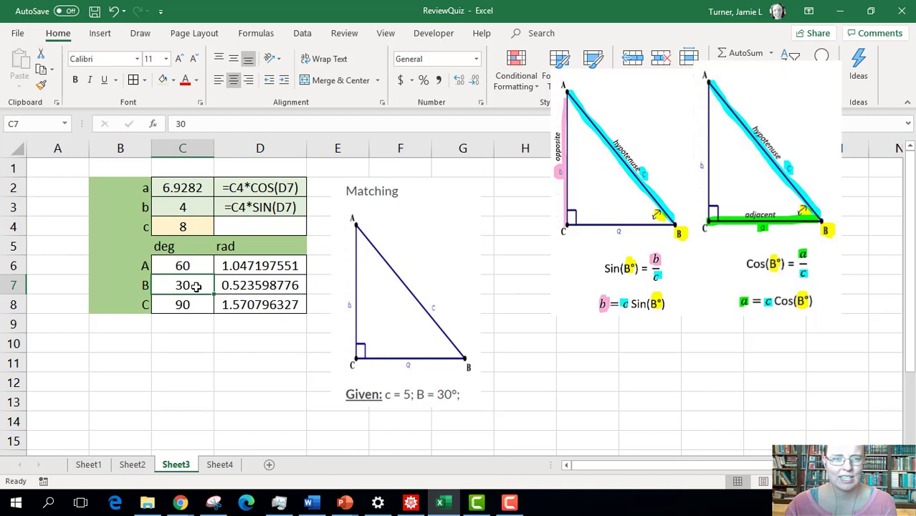
{"action": "left_click", "coordinate": [174, 81]}
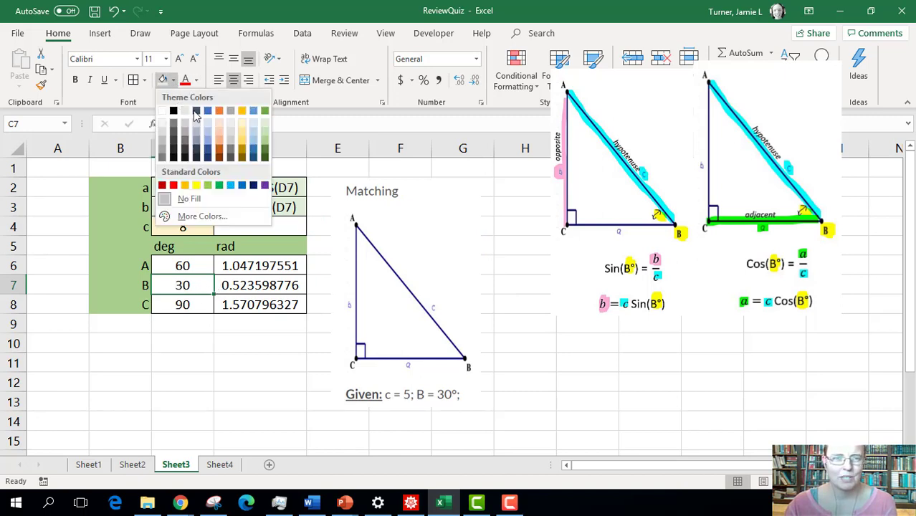
{"action": "left_click", "coordinate": [241, 122]}
{"action": "left_click_drag", "start_coordinate": [198, 265], "coordinate": [247, 265]}
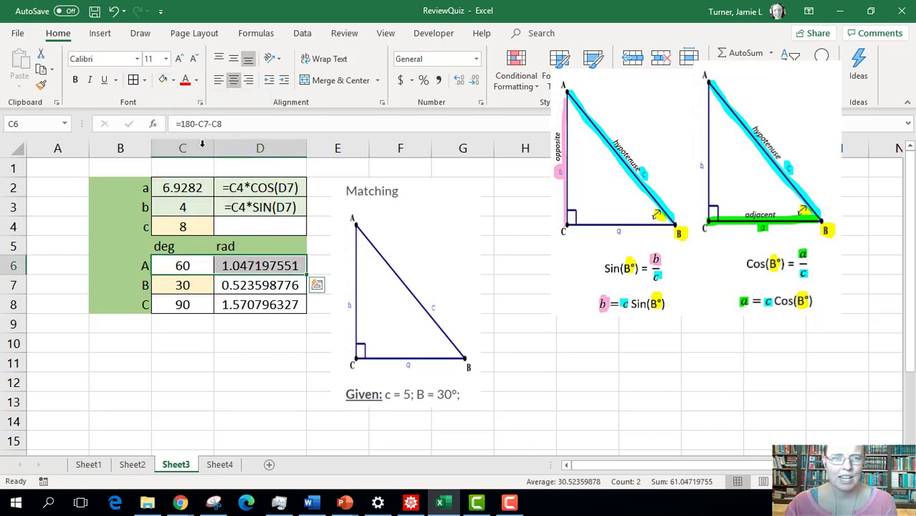
{"action": "left_click", "coordinate": [174, 81]}
{"action": "left_click", "coordinate": [264, 122]}
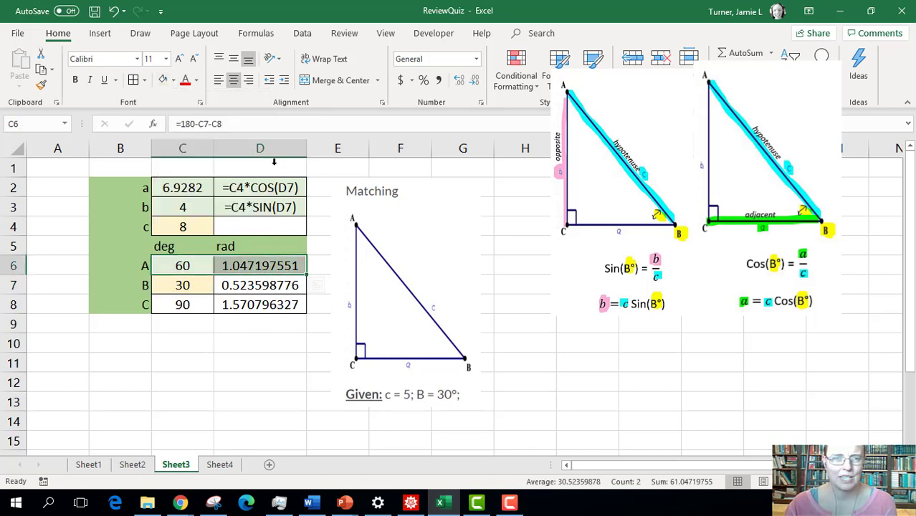
- Shade the angle C value cell C8 light green
{"action": "left_click_drag", "start_coordinate": [260, 285], "coordinate": [259, 305]}
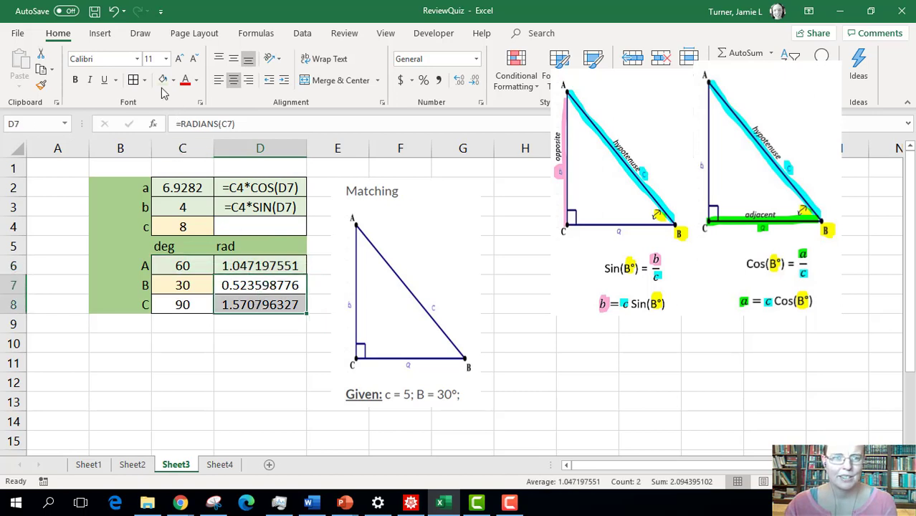
{"action": "left_click", "coordinate": [205, 300]}
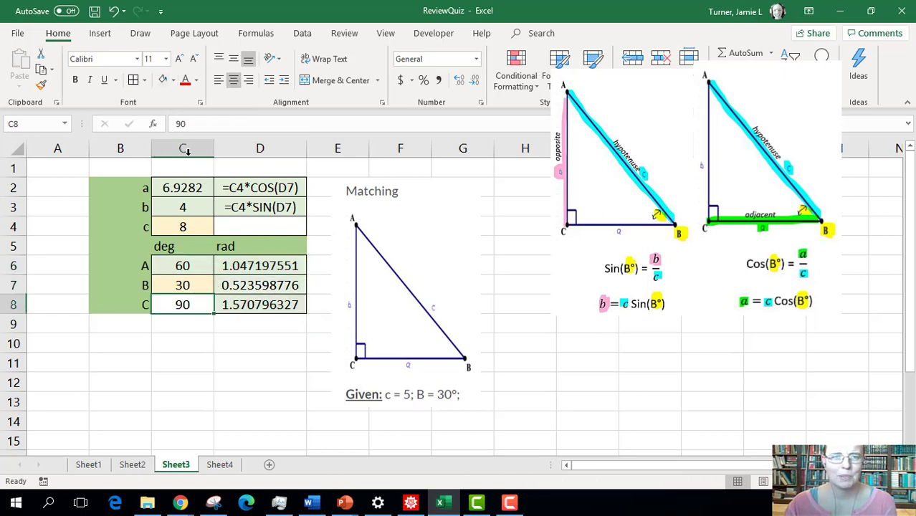
{"action": "left_click", "coordinate": [162, 79]}
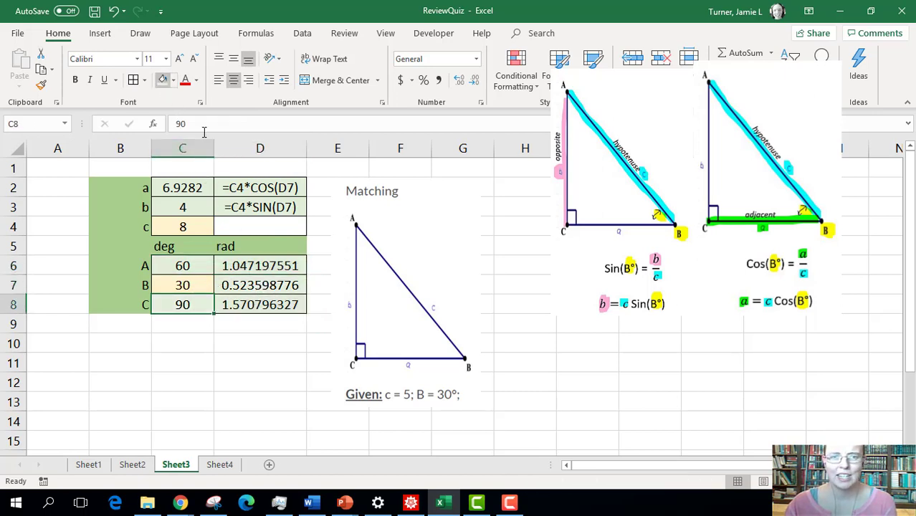
- Shrink the Matching triangle picture and nudge it slightly left and down
{"action": "left_click", "coordinate": [431, 295]}
{"action": "left_click_drag", "start_coordinate": [481, 407], "coordinate": [398, 309]}
{"action": "left_click_drag", "start_coordinate": [359, 280], "coordinate": [355, 281]}
{"action": "left_click", "coordinate": [425, 309]}
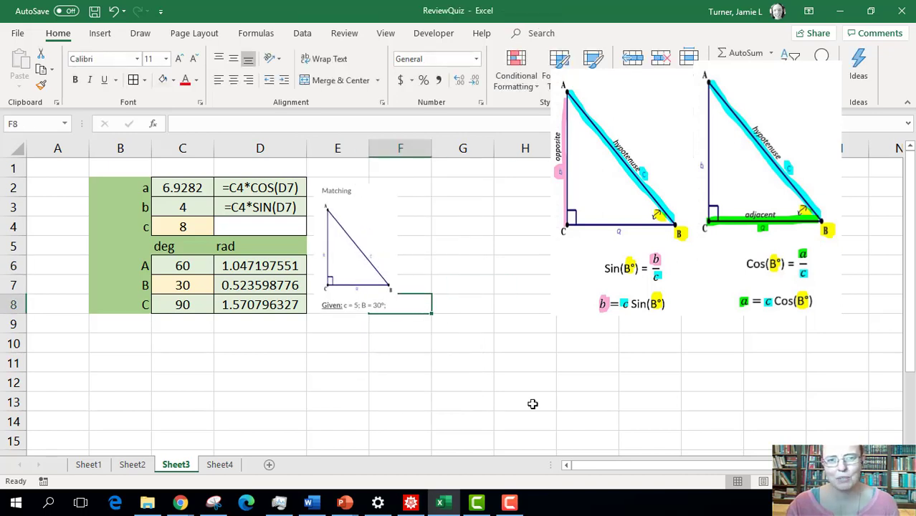
{"action": "left_click", "coordinate": [547, 281]}
- Reset side c in C4 to 5 and set angle B in C7 to 45 degrees
{"action": "scroll", "coordinate": [388, 323], "scroll_direction": "up", "scroll_amount": 3}
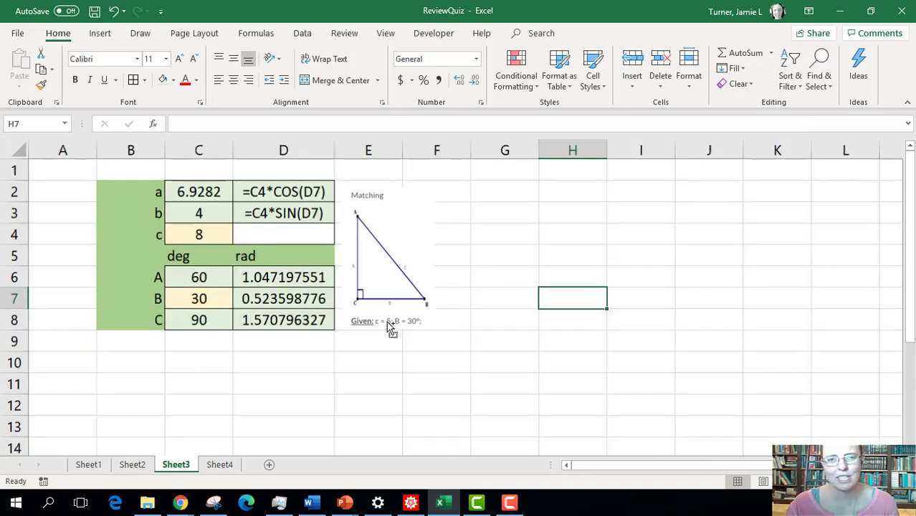
{"action": "left_click", "coordinate": [259, 252]}
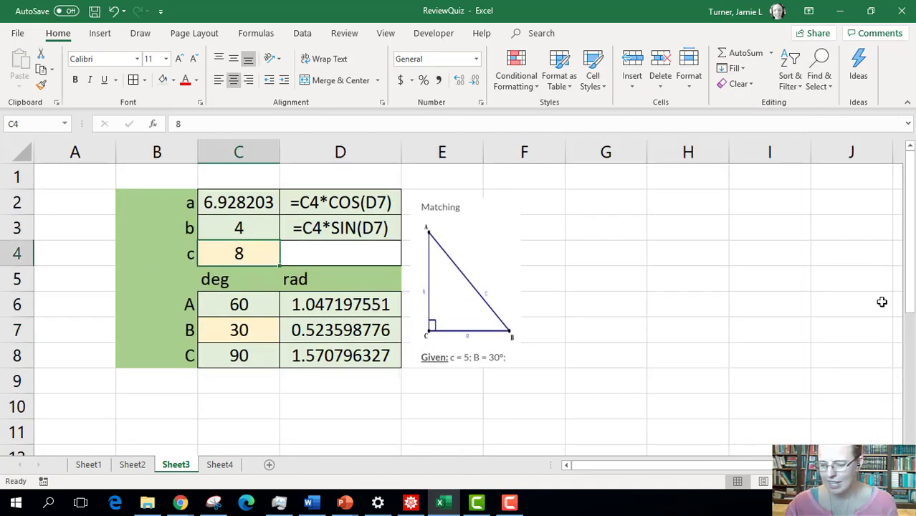
{"action": "type", "text": "5"}
{"action": "key", "text": "Return"}
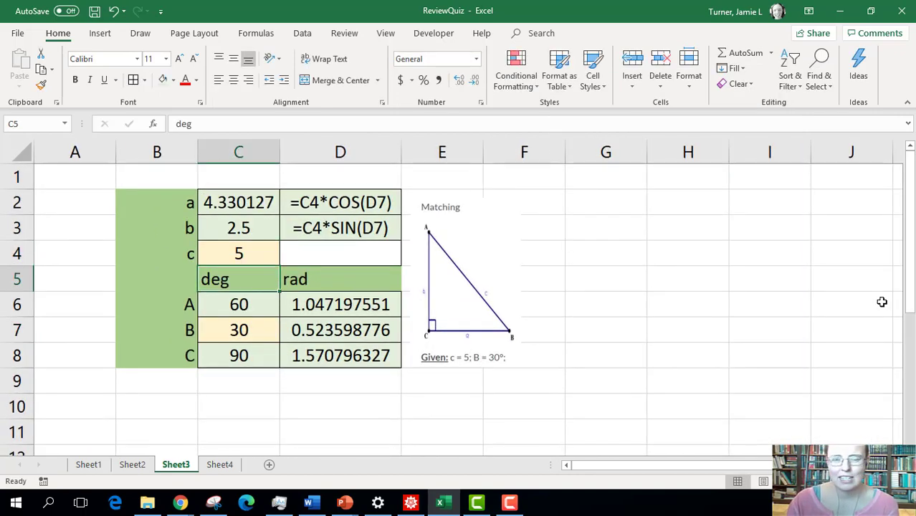
{"action": "left_click", "coordinate": [253, 331]}
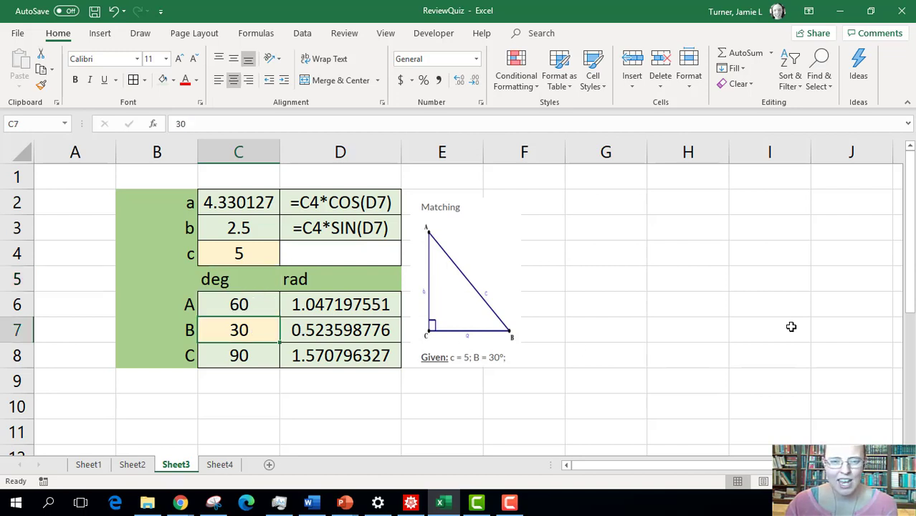
{"action": "type", "text": "45"}
{"action": "key", "text": "Return"}
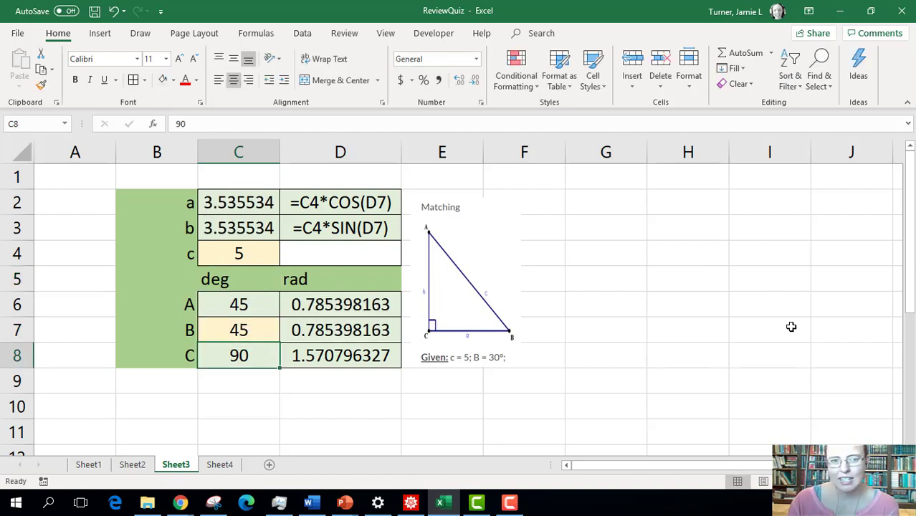
- Check the angle A formula, then enter 7 for side c so a and b become 4.949747
{"action": "left_click", "coordinate": [253, 331]}
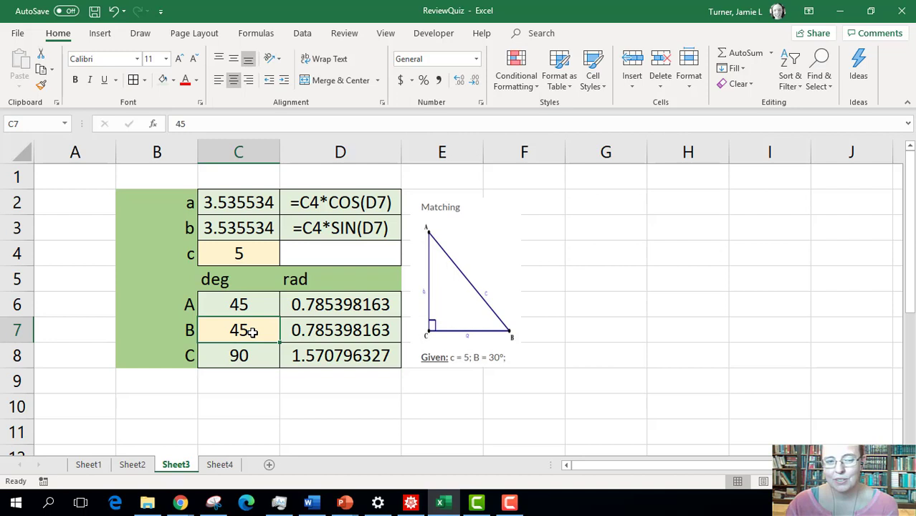
{"action": "left_click", "coordinate": [250, 304]}
{"action": "left_click", "coordinate": [253, 330]}
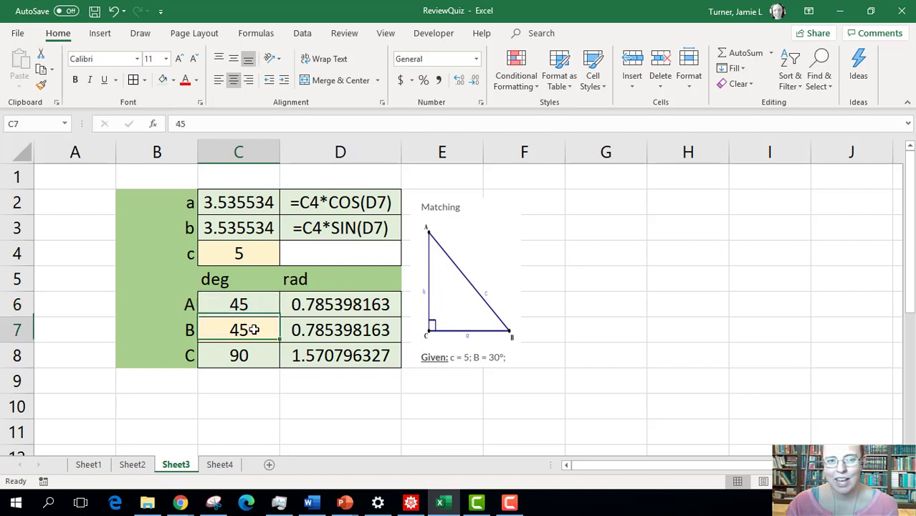
{"action": "left_click_drag", "start_coordinate": [247, 204], "coordinate": [251, 229]}
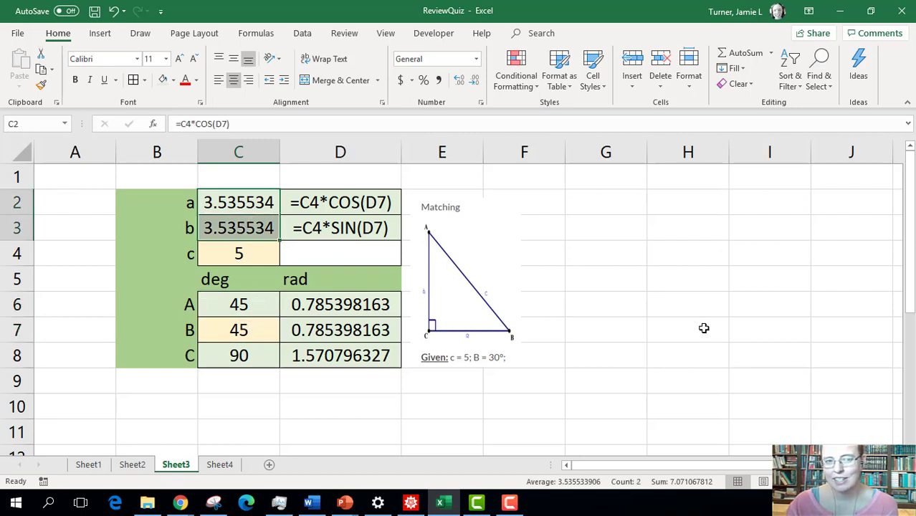
{"action": "left_click", "coordinate": [243, 253]}
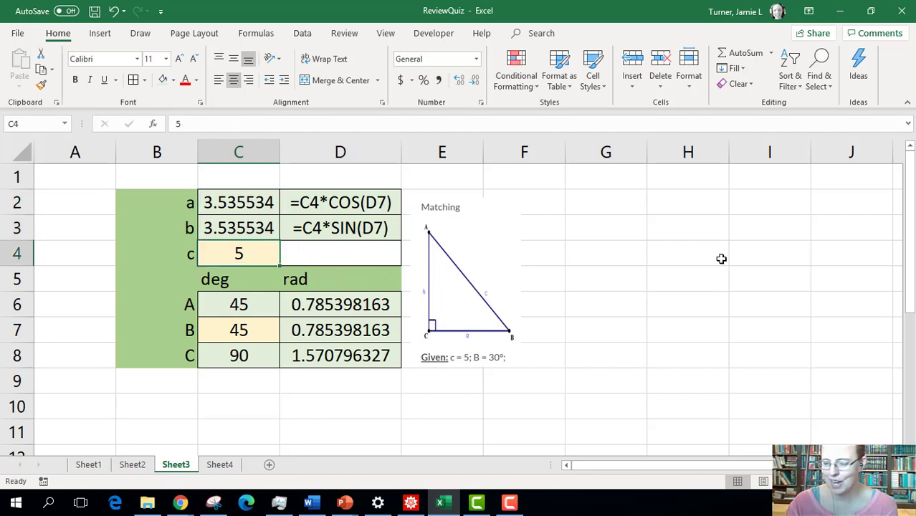
{"action": "type", "text": "7"}
{"action": "key", "text": "Return"}
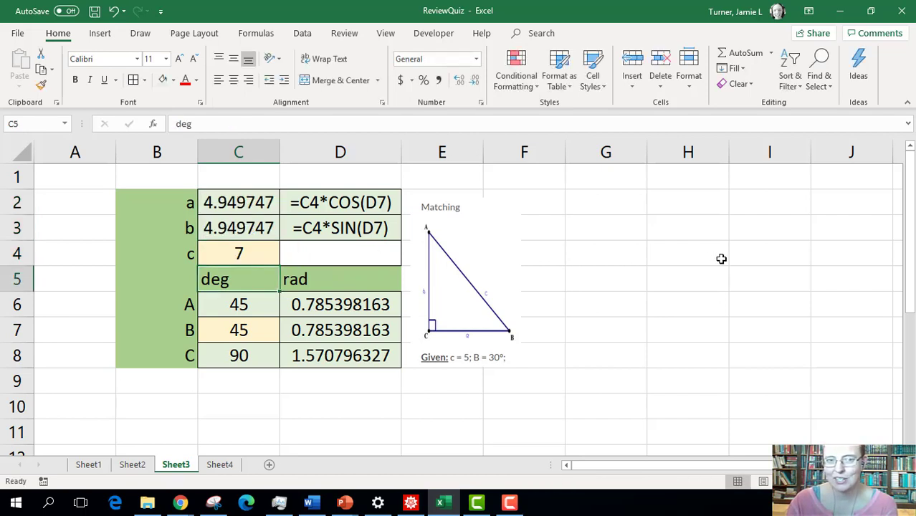
{"action": "left_click", "coordinate": [506, 324]}
{"action": "left_click", "coordinate": [559, 300]}
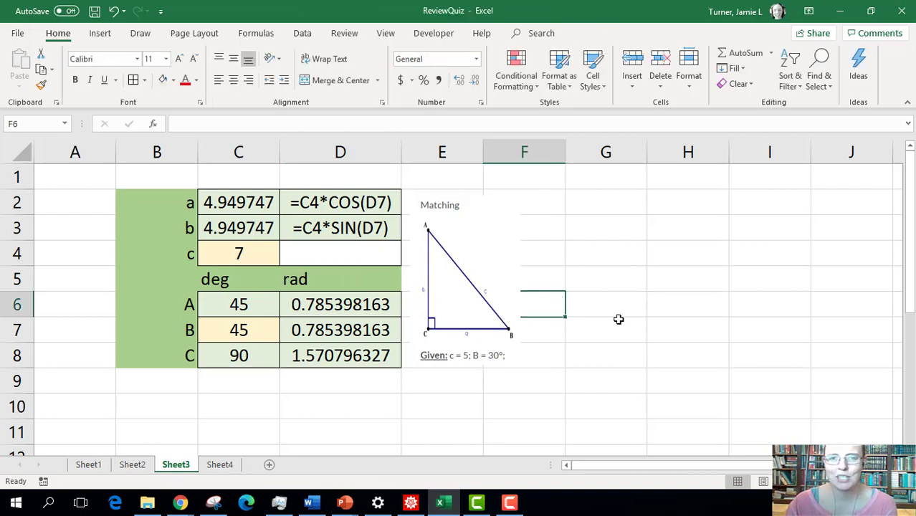
{"action": "left_click", "coordinate": [628, 290]}
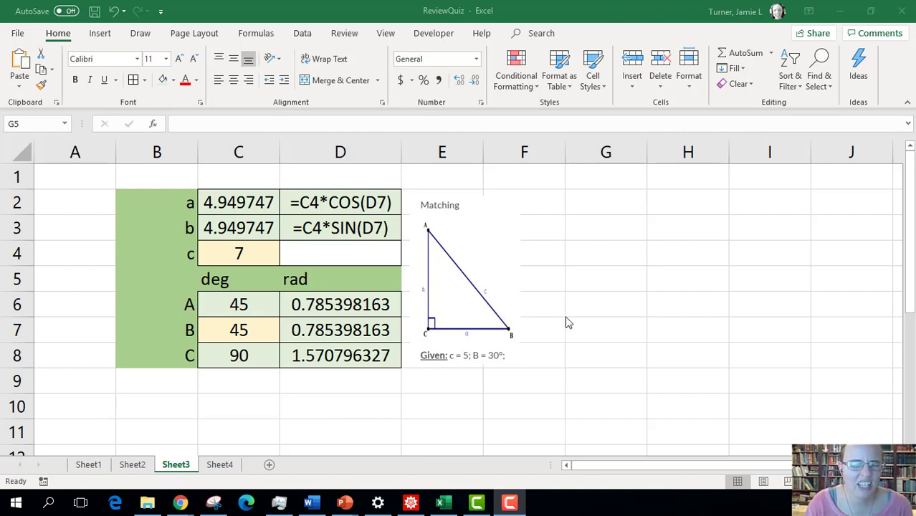
- Create a copy of Sheet3 using Move or Copy with Create a copy ticked
{"action": "left_click", "coordinate": [180, 468]}
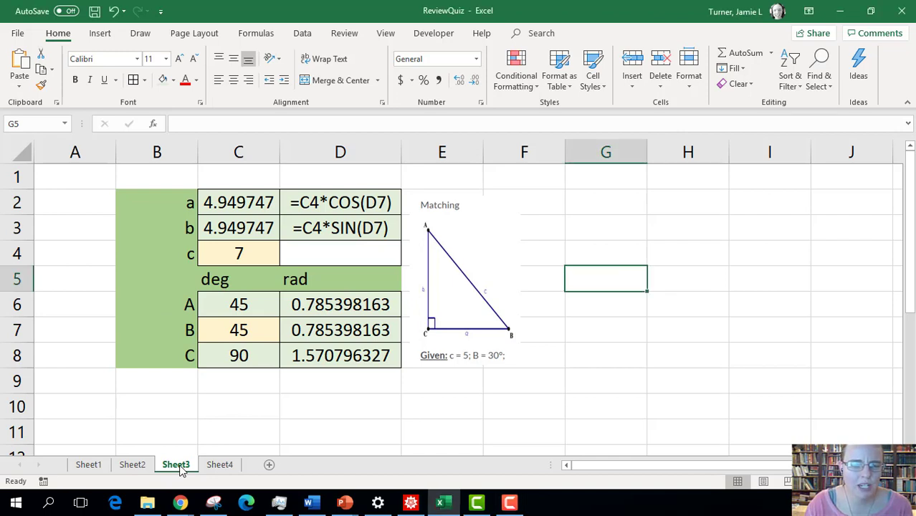
{"action": "right_click", "coordinate": [180, 469]}
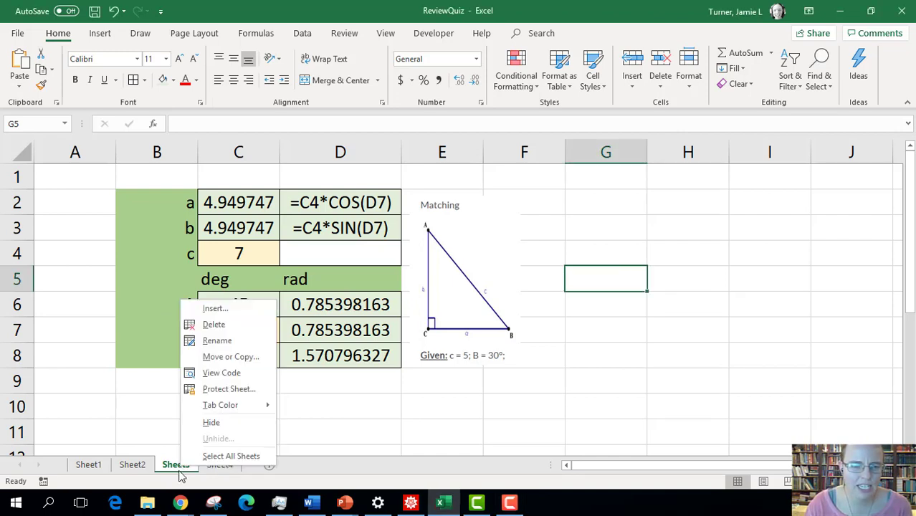
{"action": "left_click", "coordinate": [230, 358]}
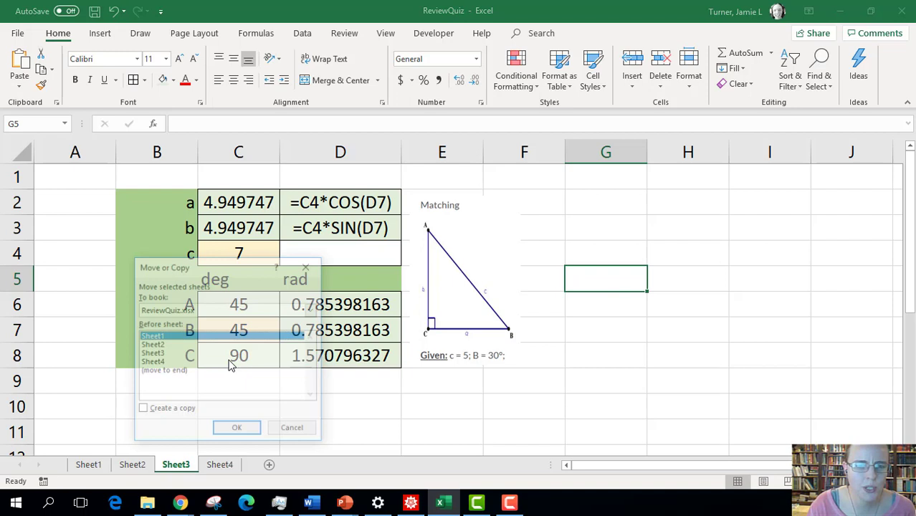
{"action": "left_click", "coordinate": [142, 411]}
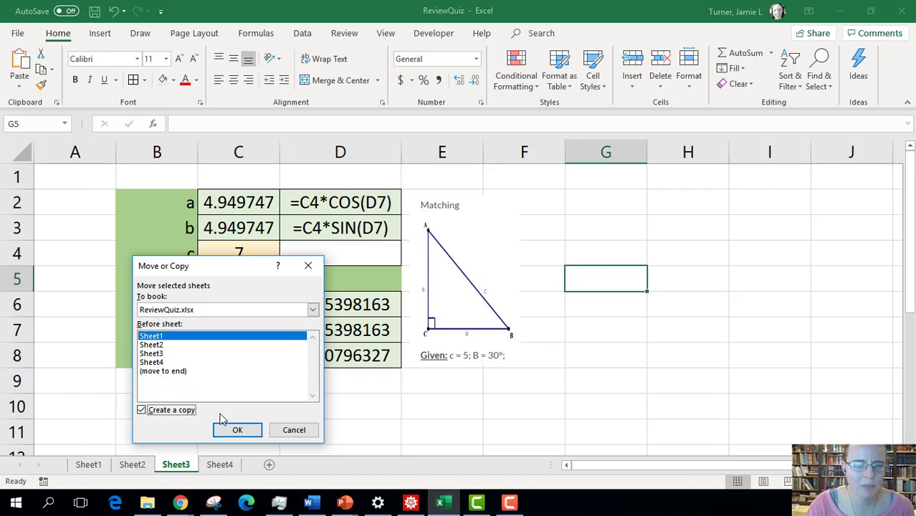
{"action": "left_click", "coordinate": [238, 429]}
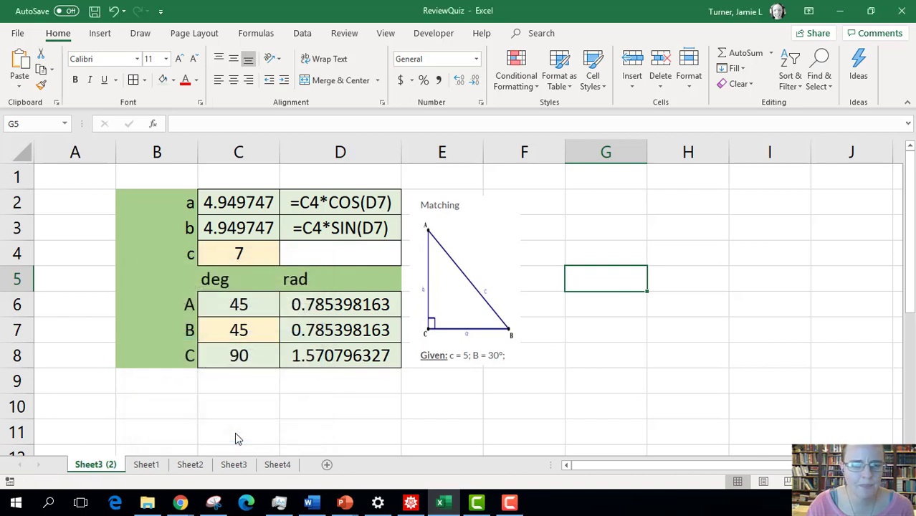
- Move Sheet3 (2) between Sheet3 and Sheet4 and open it
{"action": "left_click_drag", "start_coordinate": [101, 467], "coordinate": [238, 473]}
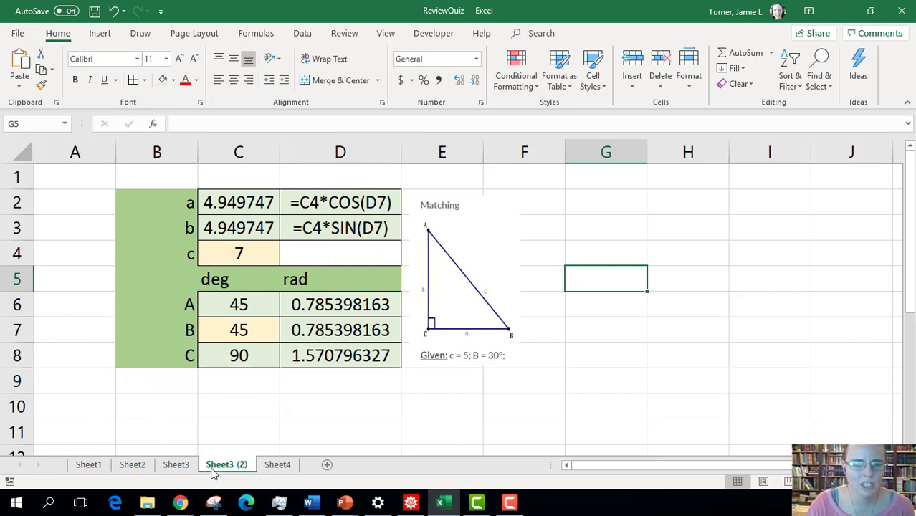
{"action": "left_click", "coordinate": [180, 466]}
{"action": "left_click", "coordinate": [227, 467]}
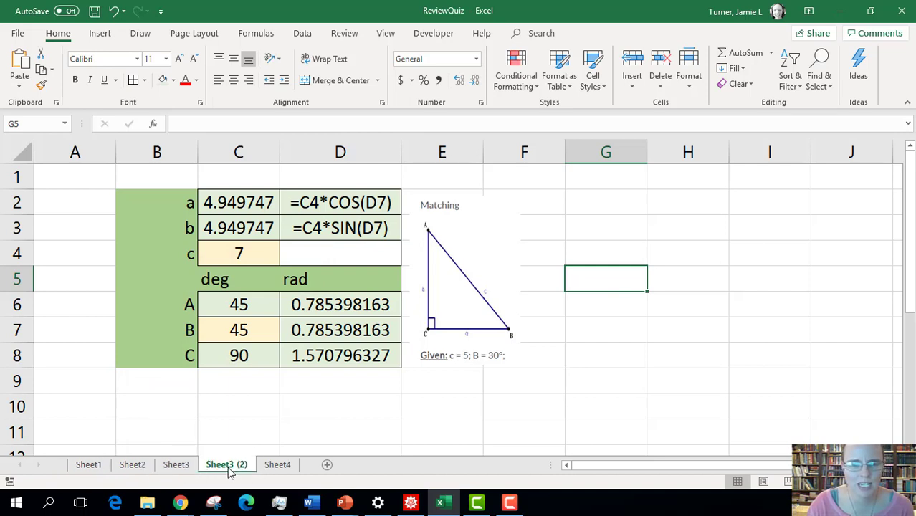
{"action": "left_click", "coordinate": [250, 422]}
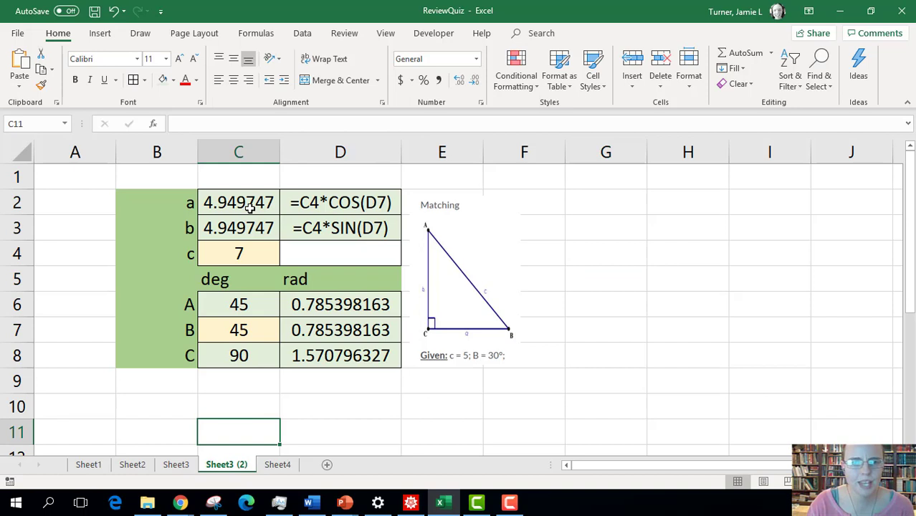
- Delete the old triangle picture and clear the values in C2:D4 and C6:D8
{"action": "left_click", "coordinate": [454, 296]}
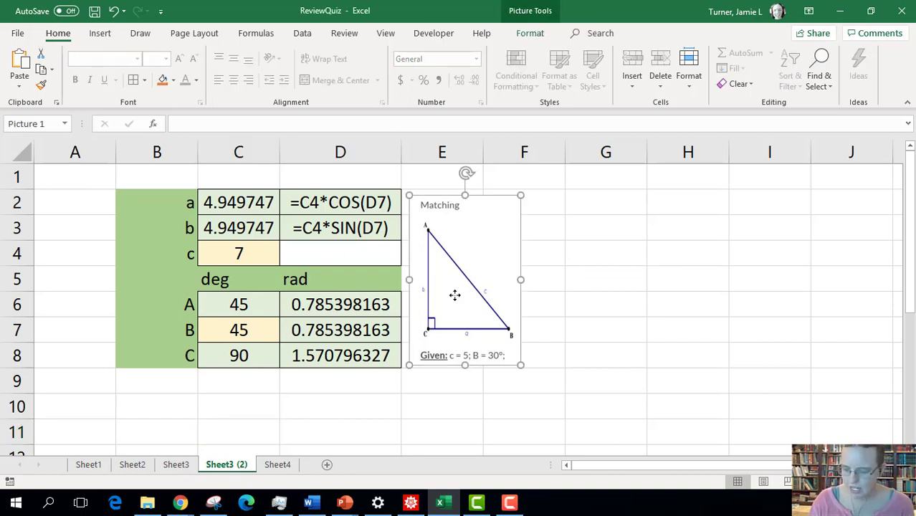
{"action": "key", "text": "Delete"}
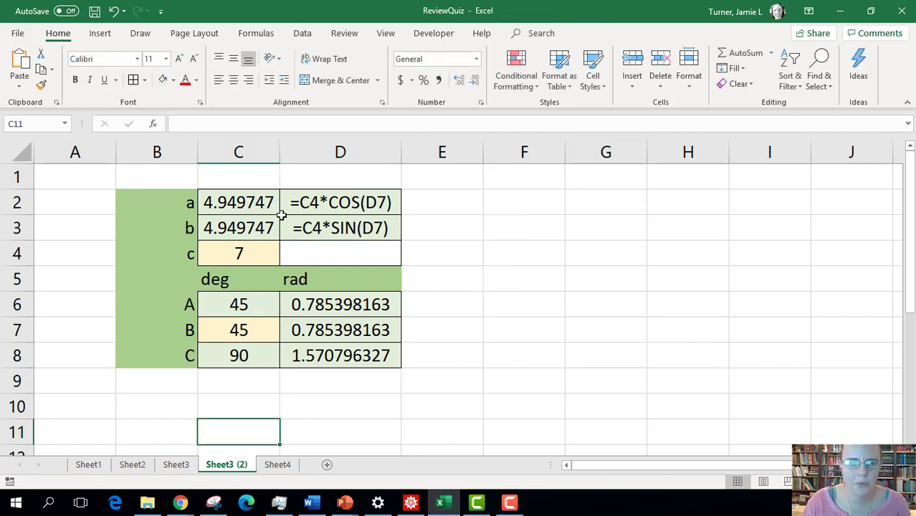
{"action": "left_click_drag", "start_coordinate": [256, 205], "coordinate": [340, 244]}
{"action": "key", "text": "Delete"}
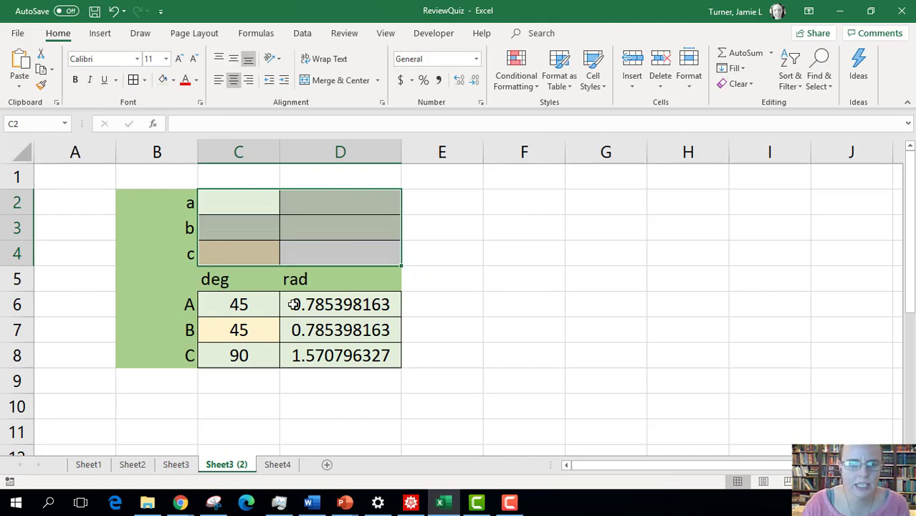
{"action": "left_click_drag", "start_coordinate": [275, 305], "coordinate": [352, 356]}
{"action": "key", "text": "Delete"}
{"action": "left_click", "coordinate": [436, 256]}
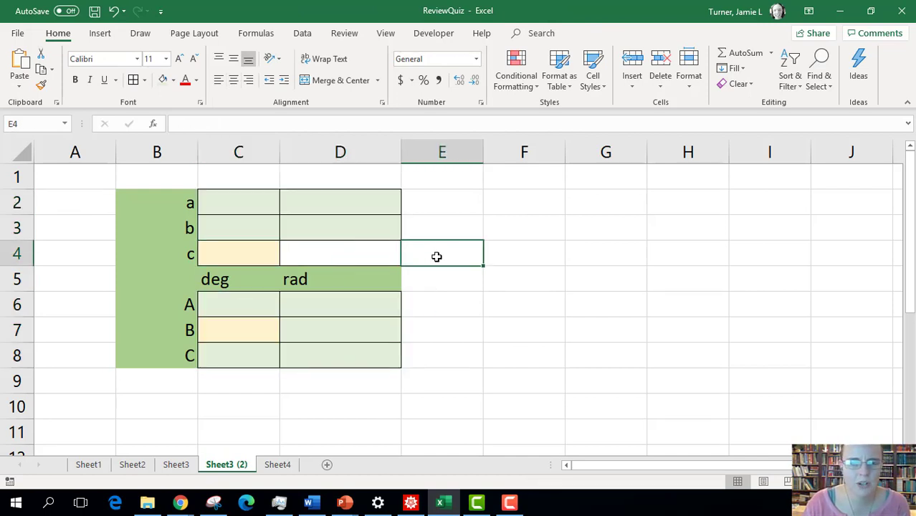
- Fill the side cells C2:D4 and angle cells C6:D8 light green
{"action": "left_click_drag", "start_coordinate": [220, 205], "coordinate": [323, 247]}
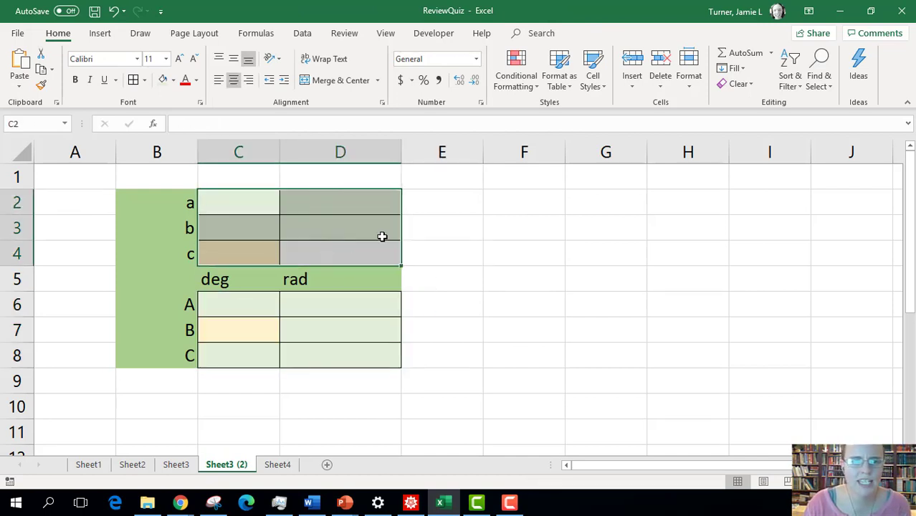
{"action": "left_click", "coordinate": [162, 80]}
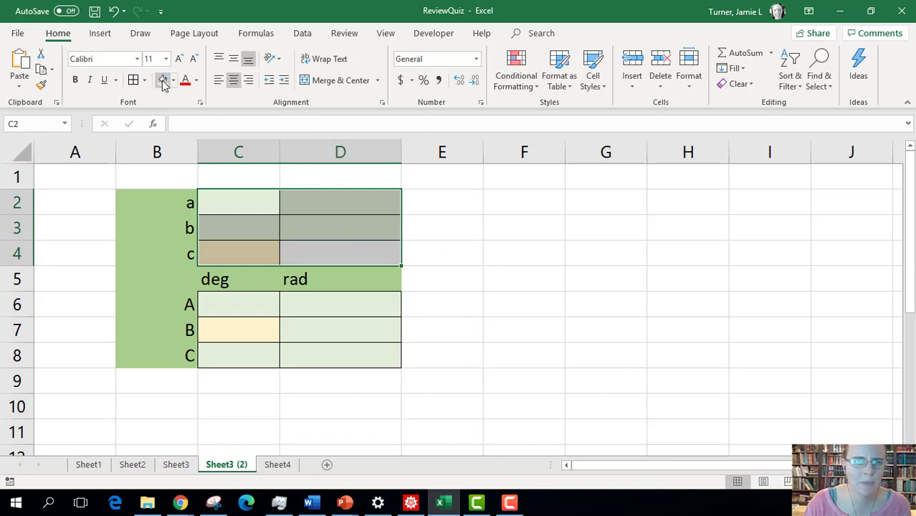
{"action": "left_click", "coordinate": [244, 304]}
{"action": "left_click_drag", "start_coordinate": [301, 338], "coordinate": [328, 331]}
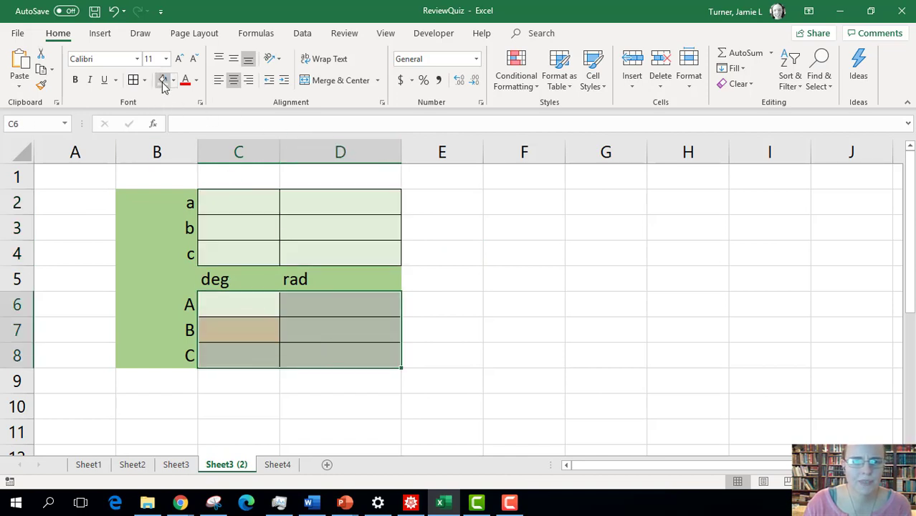
{"action": "left_click", "coordinate": [471, 221]}
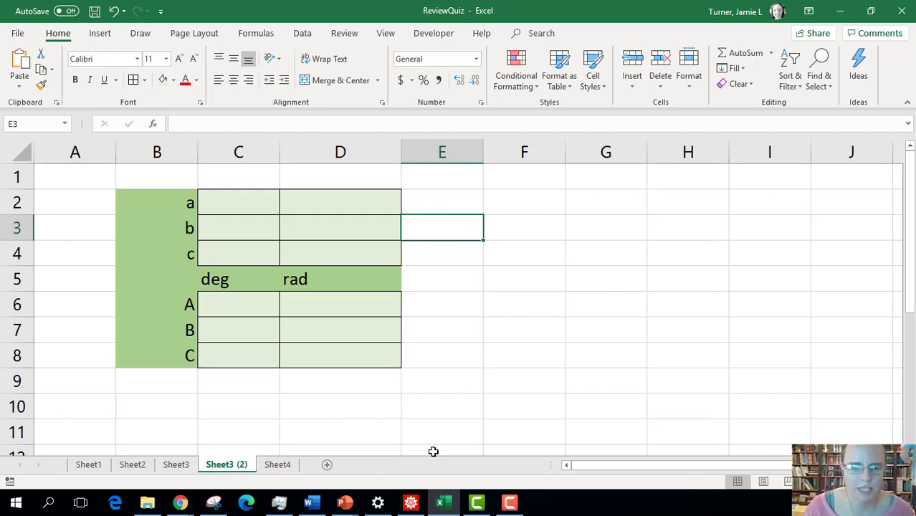
- Snip the quiz's blue triangle with Given values a = 15, B = 100°, A = 60° and copy it
{"action": "left_click", "coordinate": [181, 504]}
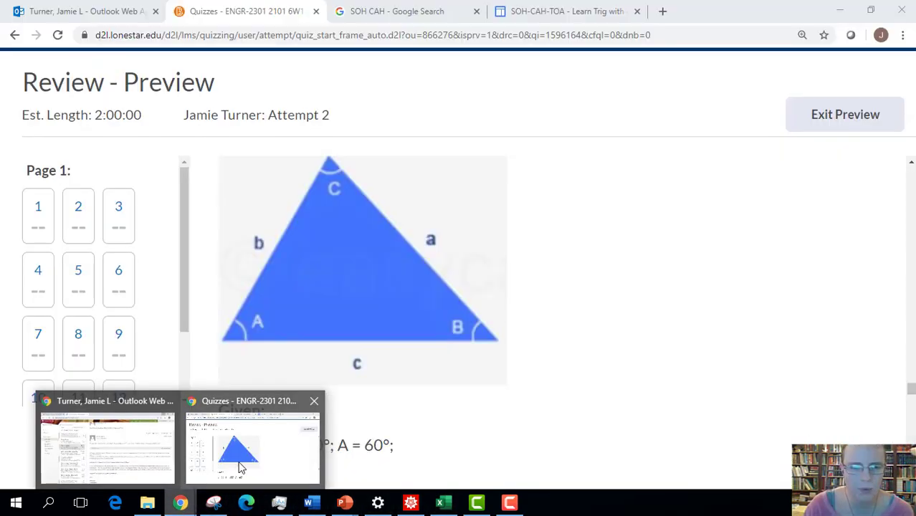
{"action": "left_click", "coordinate": [239, 465]}
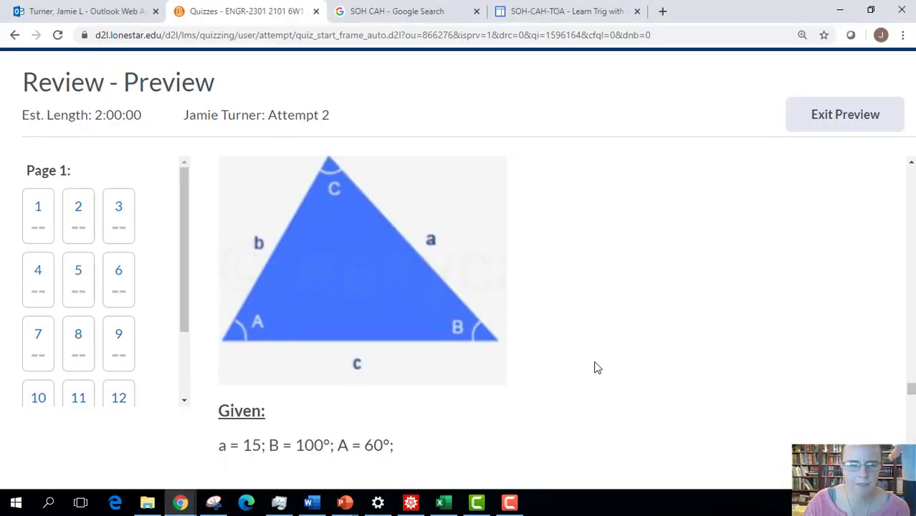
{"action": "left_click", "coordinate": [213, 504]}
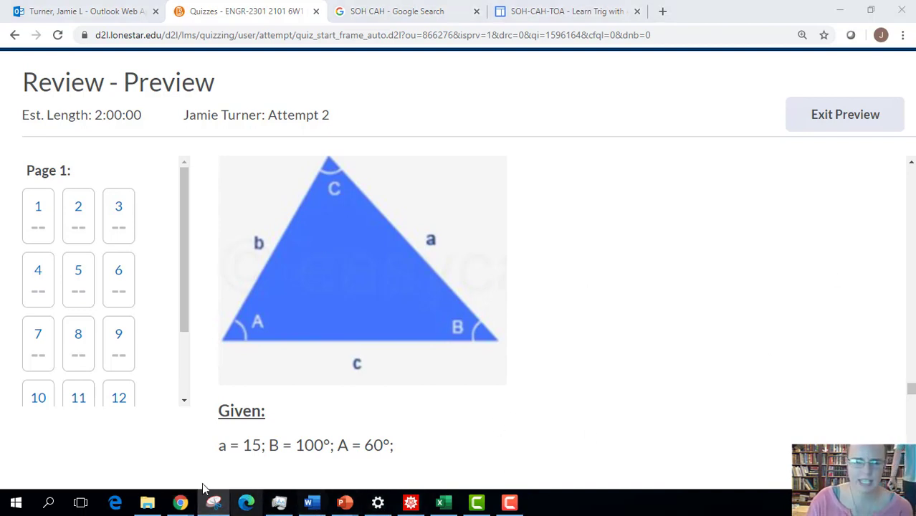
{"action": "left_click", "coordinate": [214, 504]}
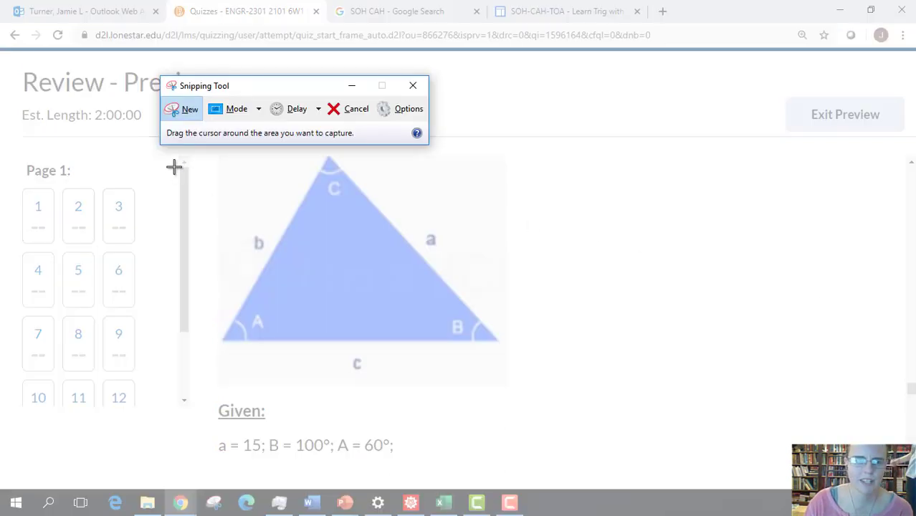
{"action": "left_click_drag", "start_coordinate": [193, 155], "coordinate": [506, 465]}
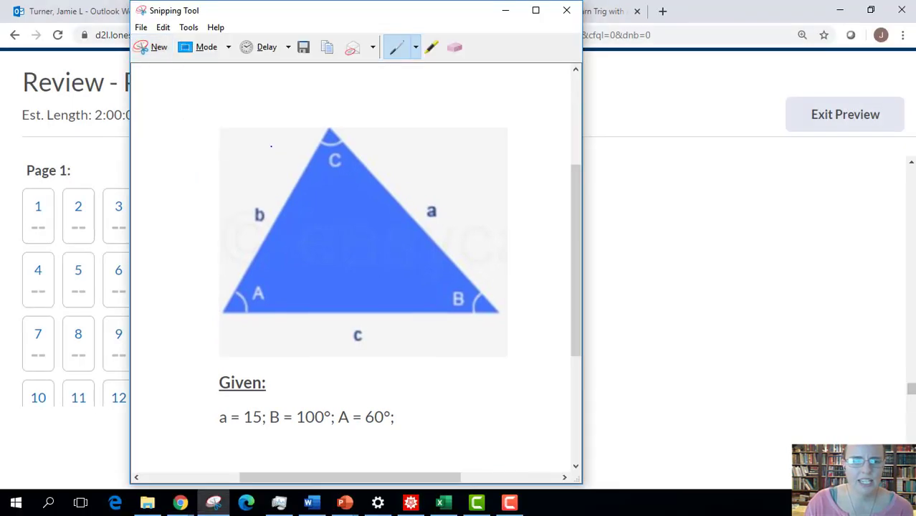
{"action": "left_click", "coordinate": [163, 28]}
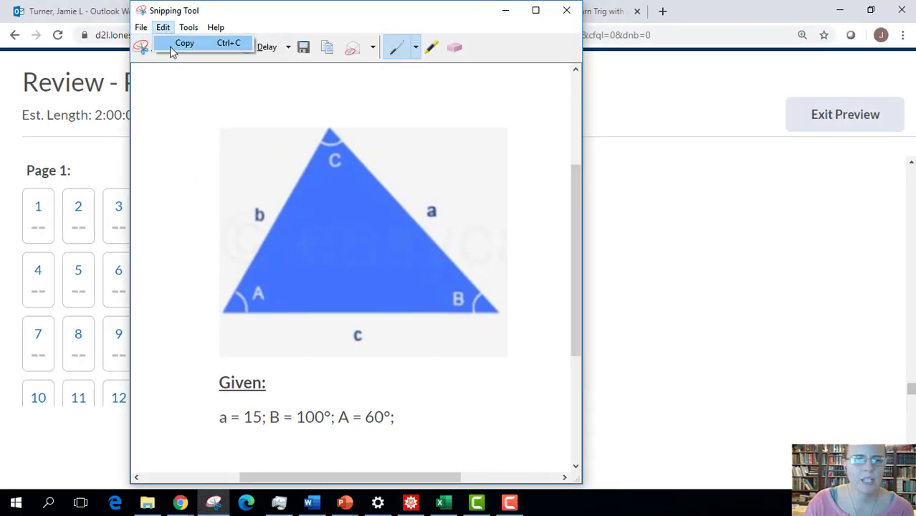
{"action": "left_click", "coordinate": [175, 44]}
{"action": "left_click", "coordinate": [505, 11]}
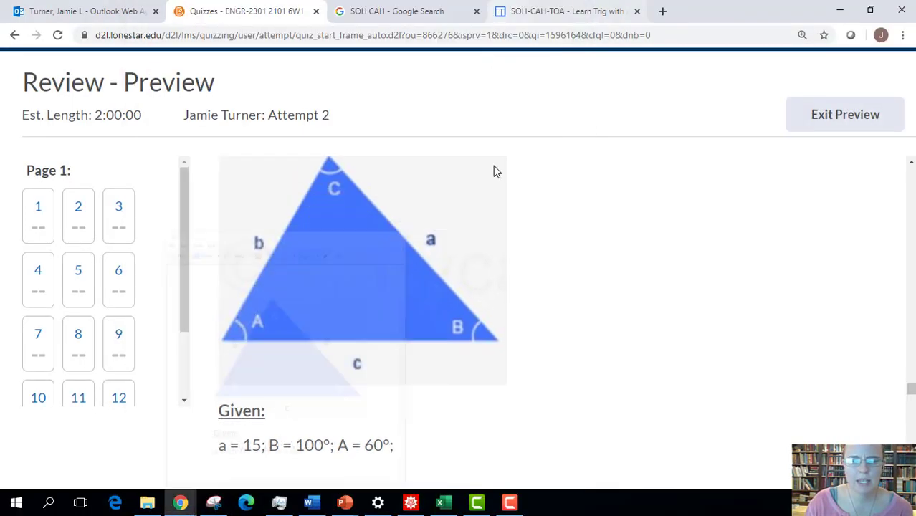
- Paste the triangle snip at F5, then move and resize it beside the empty table
{"action": "left_click", "coordinate": [444, 503]}
{"action": "left_click", "coordinate": [559, 284]}
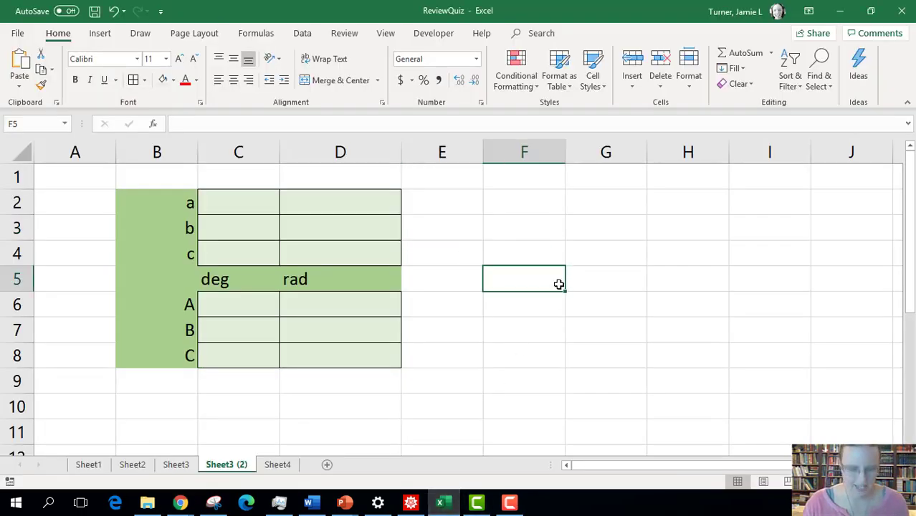
{"action": "key", "text": "ctrl+v"}
{"action": "left_click_drag", "start_coordinate": [513, 290], "coordinate": [482, 220]}
{"action": "left_click_drag", "start_coordinate": [388, 195], "coordinate": [412, 176]}
{"action": "left_click", "coordinate": [711, 250]}
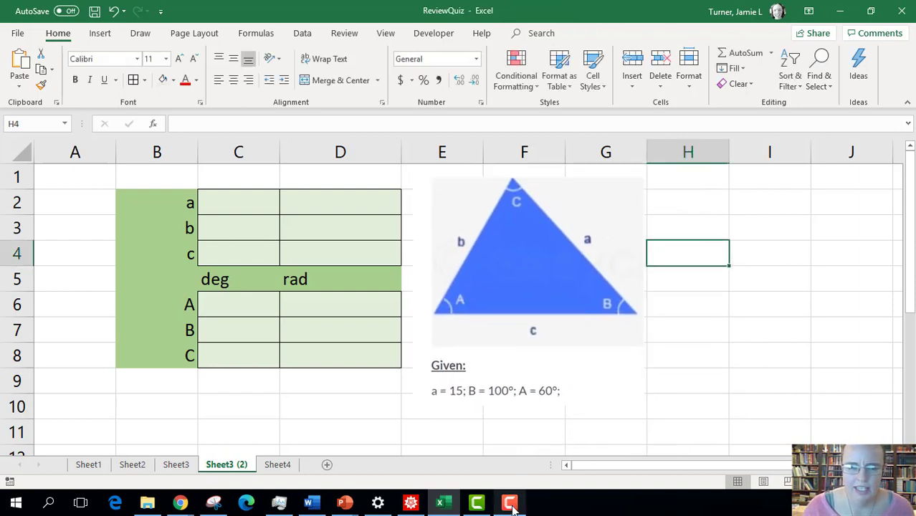
- Snip the quiz page's Law of sines diagram and formula, copy it, and return to Excel
{"action": "left_click", "coordinate": [182, 503]}
{"action": "left_click", "coordinate": [273, 469]}
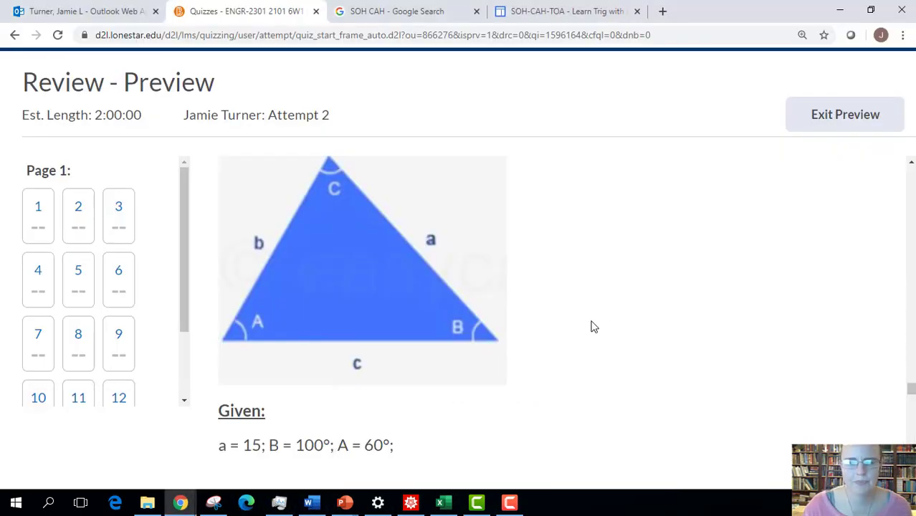
{"action": "scroll", "coordinate": [592, 326], "scroll_direction": "up", "scroll_amount": 4}
{"action": "scroll", "coordinate": [609, 337], "scroll_direction": "up", "scroll_amount": 1}
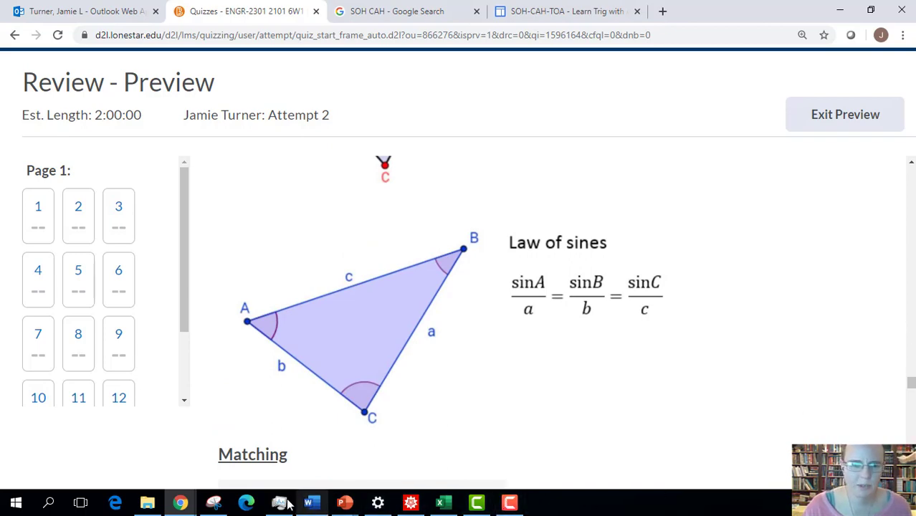
{"action": "left_click", "coordinate": [215, 503]}
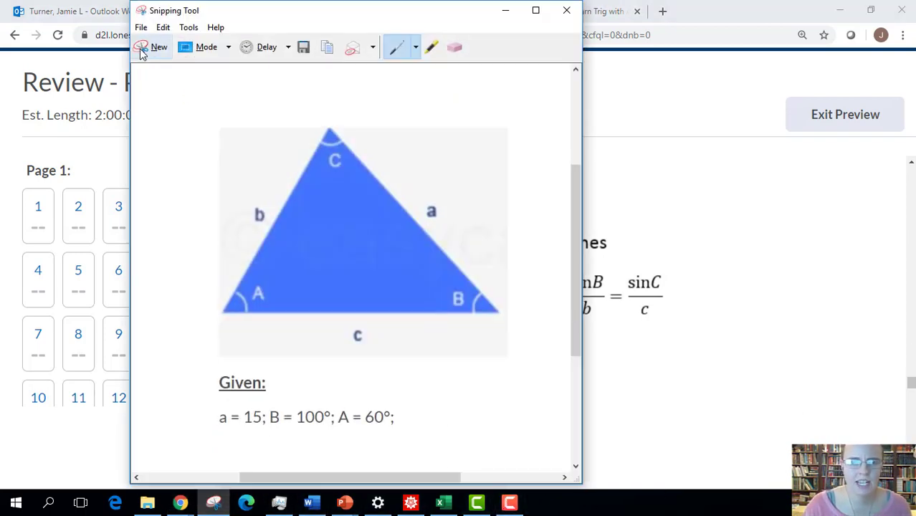
{"action": "left_click", "coordinate": [143, 48]}
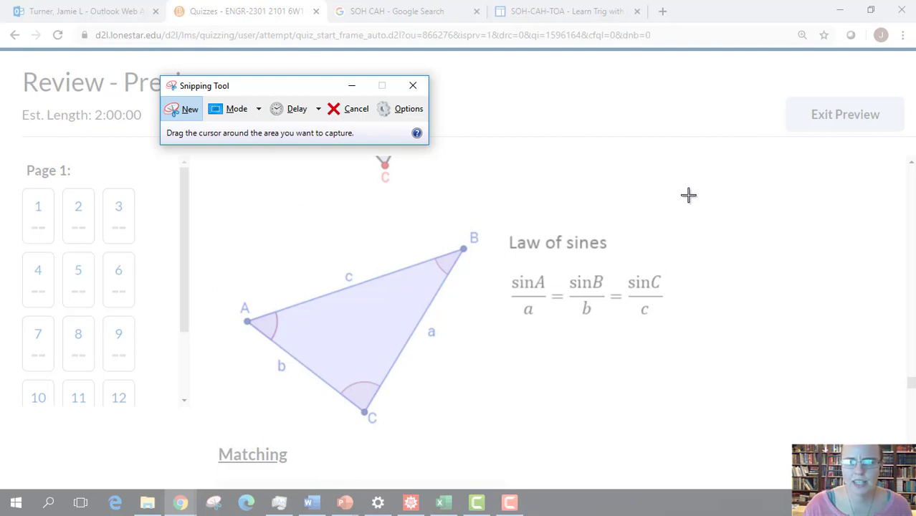
{"action": "left_click_drag", "start_coordinate": [674, 209], "coordinate": [230, 431]}
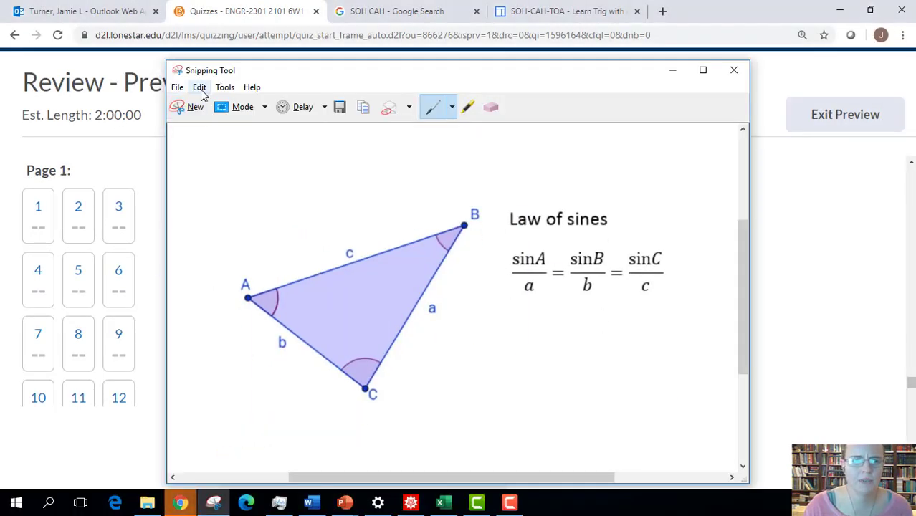
{"action": "left_click", "coordinate": [199, 87]}
{"action": "left_click", "coordinate": [212, 106]}
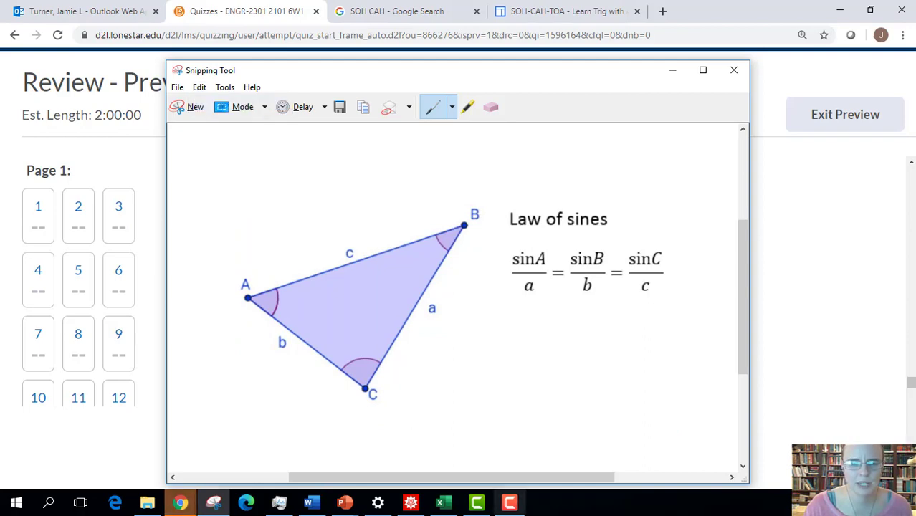
{"action": "left_click", "coordinate": [444, 502]}
- Paste the Law of sines snip, shrink it, and place it at H3–L8 beside the triangle
{"action": "left_click", "coordinate": [759, 323]}
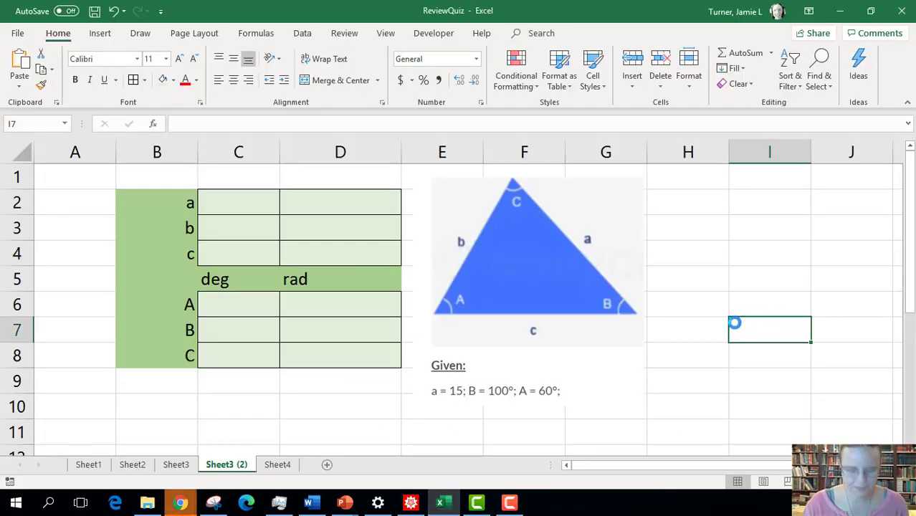
{"action": "scroll", "coordinate": [736, 321], "scroll_direction": "down", "scroll_amount": 2, "text": "ctrl"}
{"action": "left_click", "coordinate": [597, 306]}
{"action": "key", "text": "ctrl+v"}
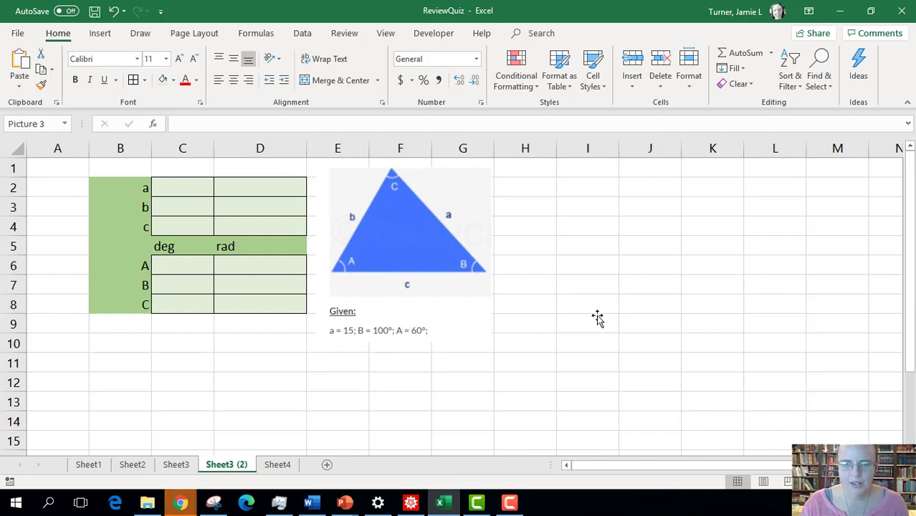
{"action": "left_click_drag", "start_coordinate": [609, 322], "coordinate": [515, 223]}
{"action": "left_click_drag", "start_coordinate": [505, 189], "coordinate": [725, 357]}
{"action": "key", "text": "ctrl+z"}
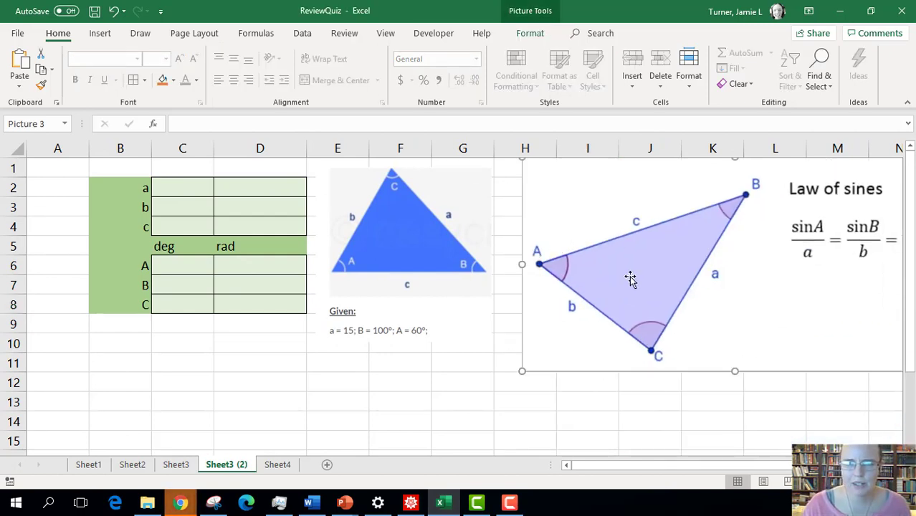
{"action": "left_click_drag", "start_coordinate": [521, 372], "coordinate": [660, 295]}
{"action": "left_click_drag", "start_coordinate": [767, 251], "coordinate": [629, 266]}
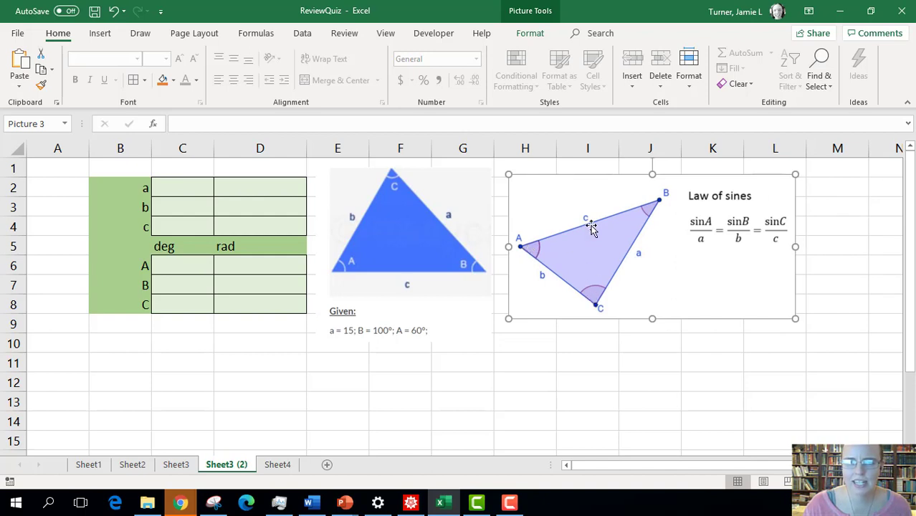
{"action": "left_click", "coordinate": [690, 362]}
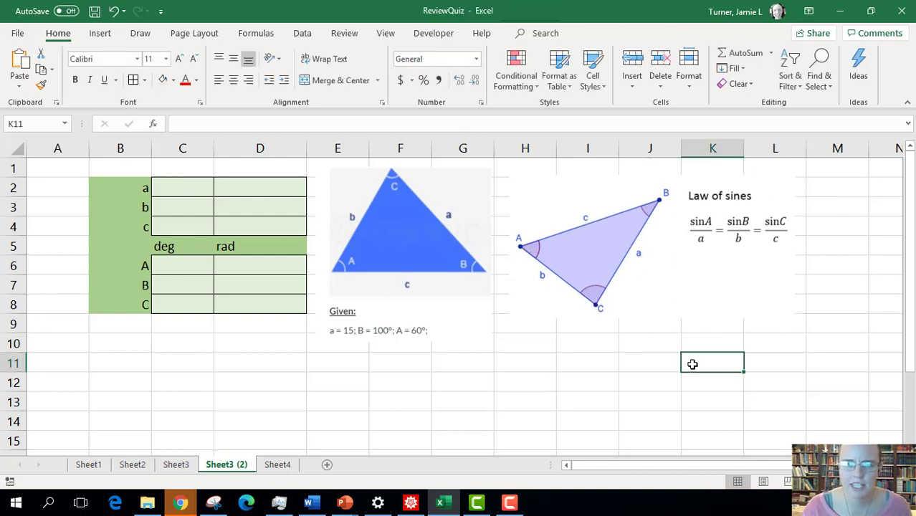
{"action": "left_click", "coordinate": [182, 503]}
- Snip the quiz's Law of Cosines diagram with its three equations and copy it
{"action": "left_click", "coordinate": [272, 459]}
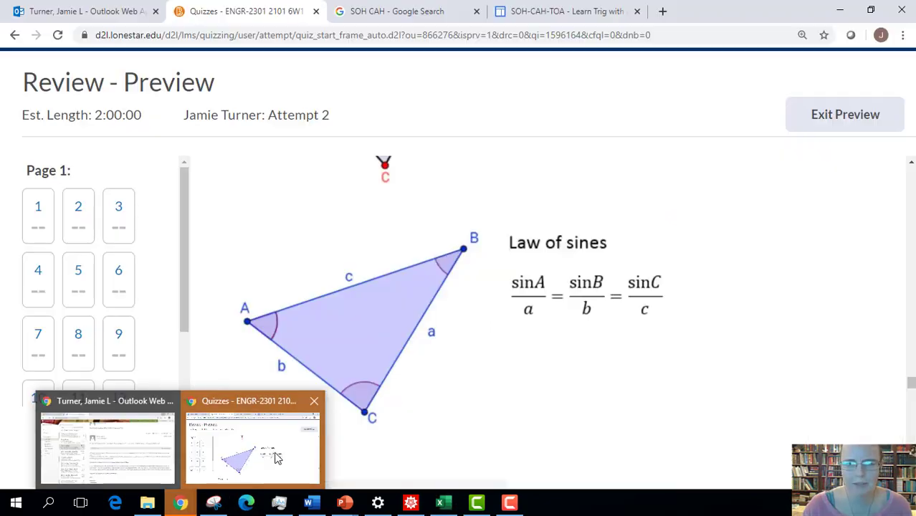
{"action": "scroll", "coordinate": [649, 274], "scroll_direction": "up", "scroll_amount": 3}
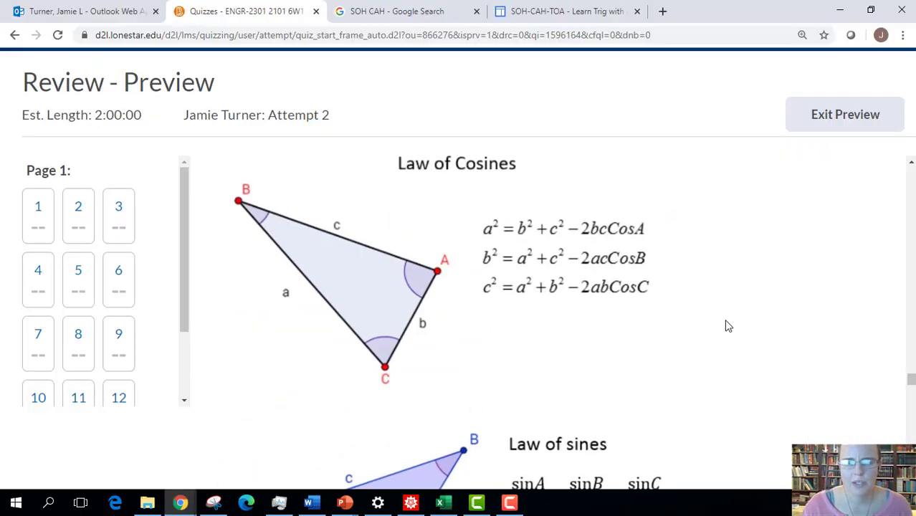
{"action": "scroll", "coordinate": [724, 328], "scroll_direction": "up", "scroll_amount": 1}
{"action": "scroll", "coordinate": [724, 329], "scroll_direction": "down", "scroll_amount": 1}
{"action": "left_click", "coordinate": [213, 502]}
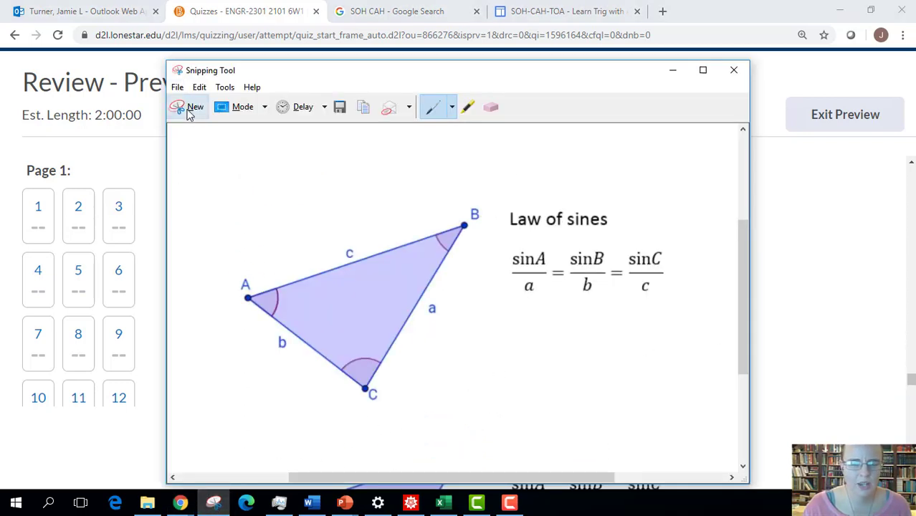
{"action": "left_click", "coordinate": [190, 109]}
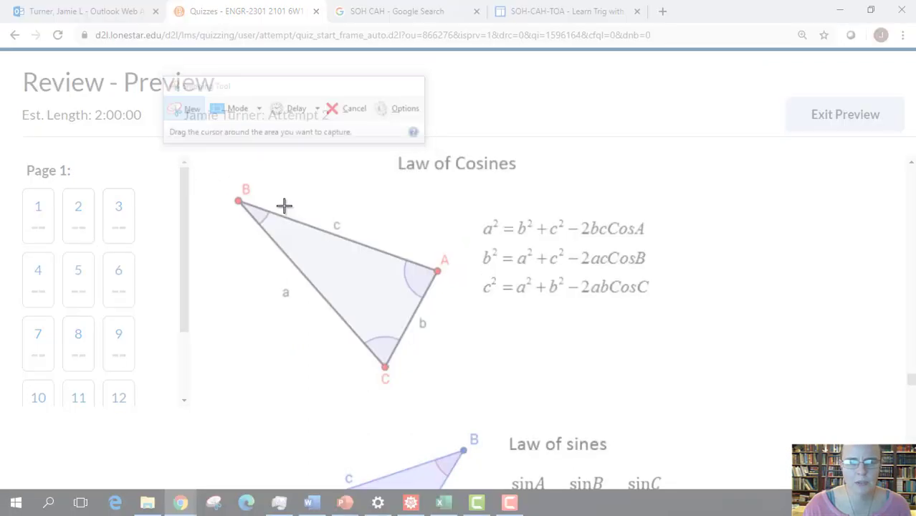
{"action": "left_click_drag", "start_coordinate": [219, 150], "coordinate": [661, 402]}
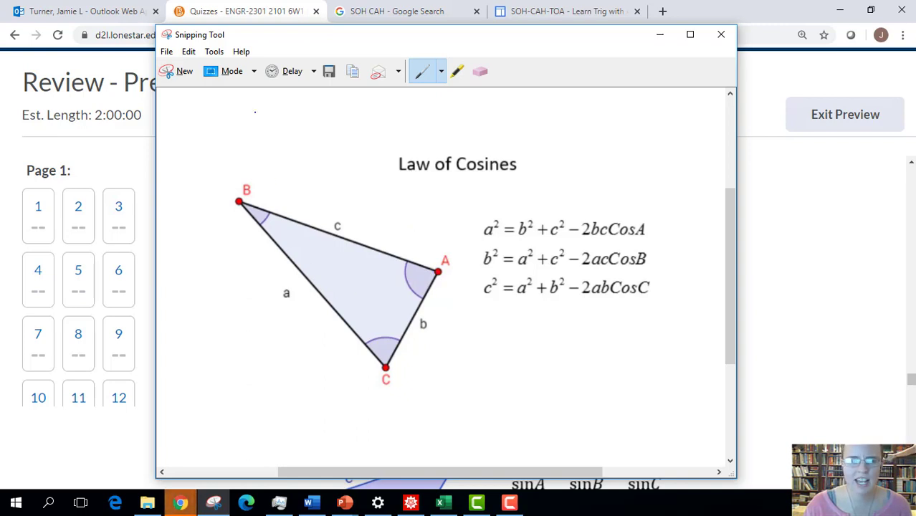
{"action": "left_click", "coordinate": [189, 53]}
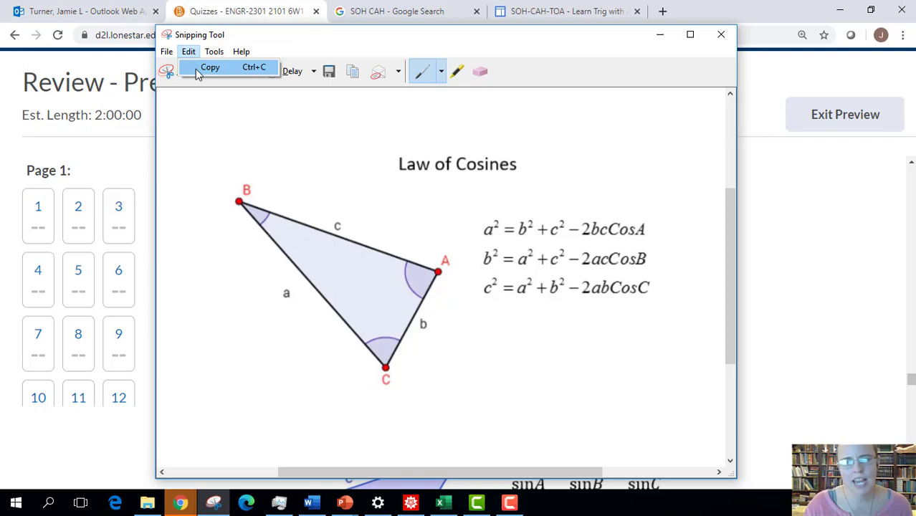
{"action": "left_click", "coordinate": [198, 68]}
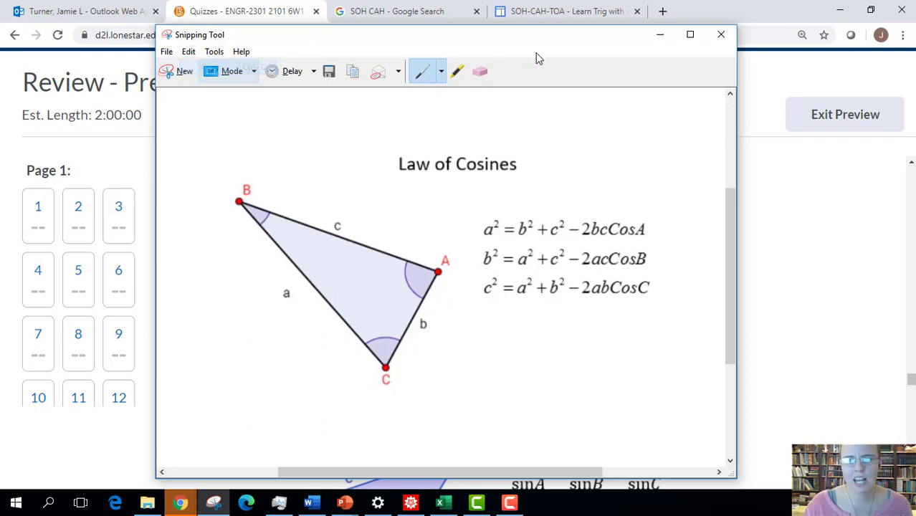
{"action": "left_click", "coordinate": [659, 35]}
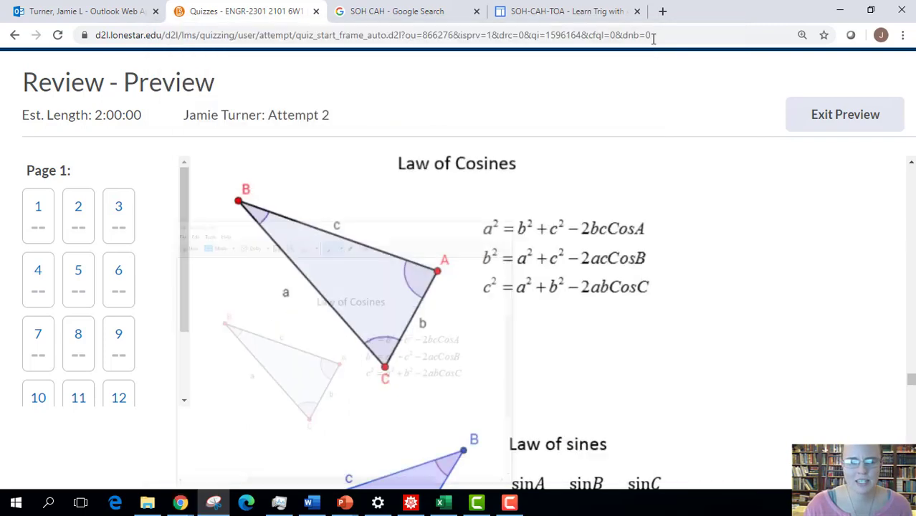
{"action": "left_click", "coordinate": [442, 503]}
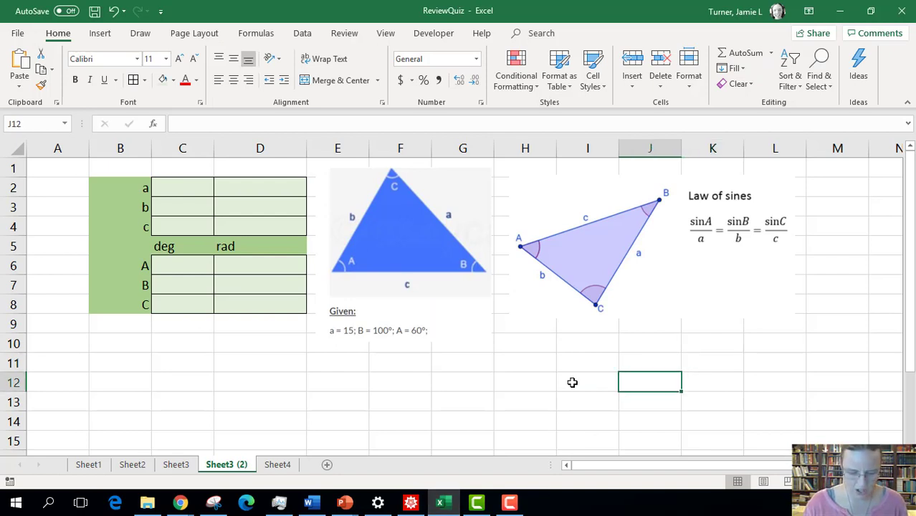
- Paste the Law of Cosines snip and shrink it to sit below the Law of sines picture
{"action": "key", "text": "ctrl+v"}
{"action": "left_click_drag", "start_coordinate": [690, 411], "coordinate": [564, 302]}
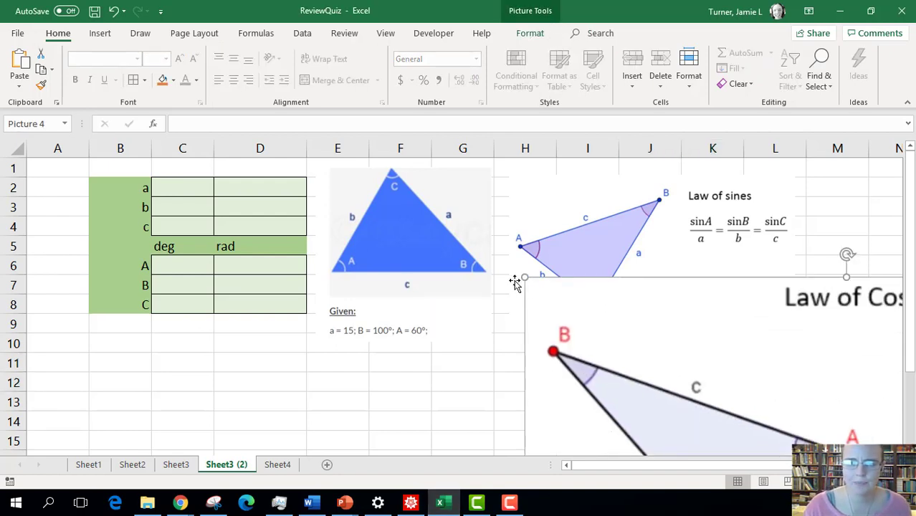
{"action": "left_click_drag", "start_coordinate": [514, 282], "coordinate": [781, 452]}
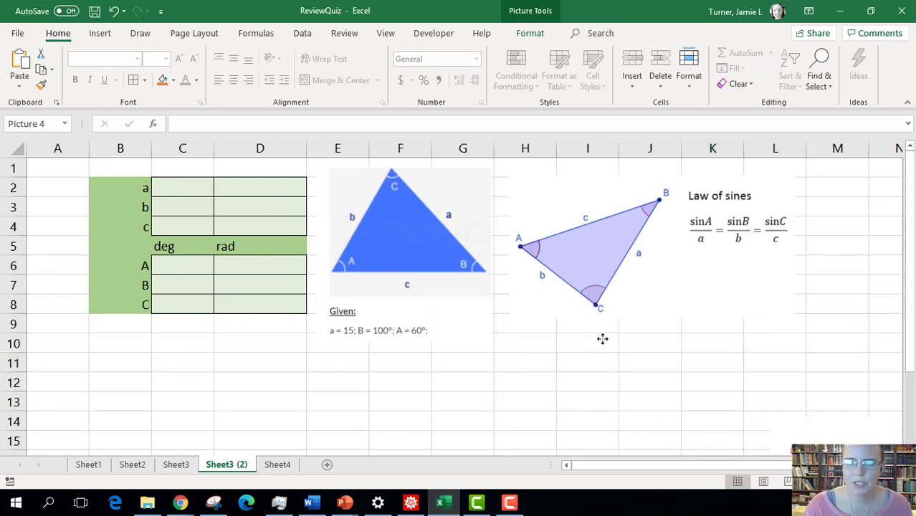
{"action": "mouse_move", "coordinate": [602, 339]}
{"action": "left_mouse_down"}
{"action": "mouse_move", "coordinate": [480, 263]}
{"action": "mouse_move", "coordinate": [609, 364]}
{"action": "mouse_move", "coordinate": [605, 354]}
{"action": "left_mouse_up"}
{"action": "left_click_drag", "start_coordinate": [682, 380], "coordinate": [576, 365]}
{"action": "left_click", "coordinate": [830, 301]}
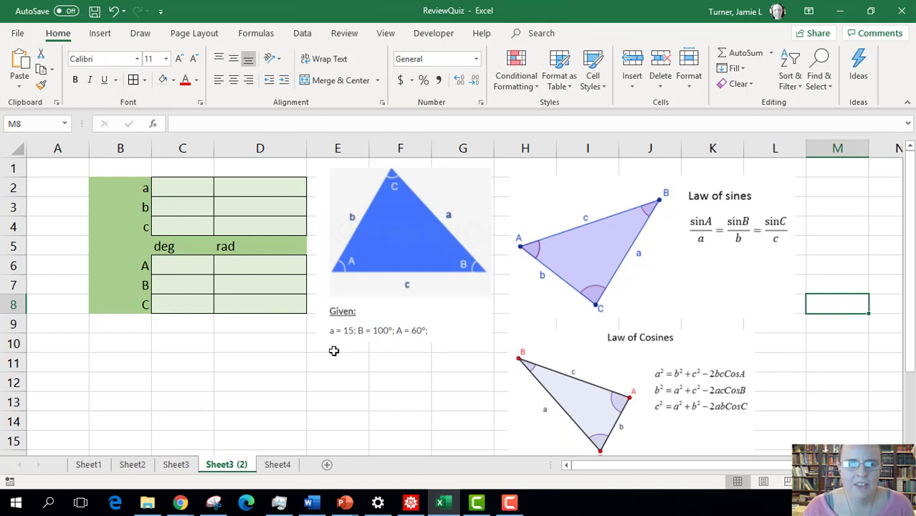
- Enter side a = 15, angle B = 100 and angle A = 60 degrees
{"action": "left_click", "coordinate": [178, 190]}
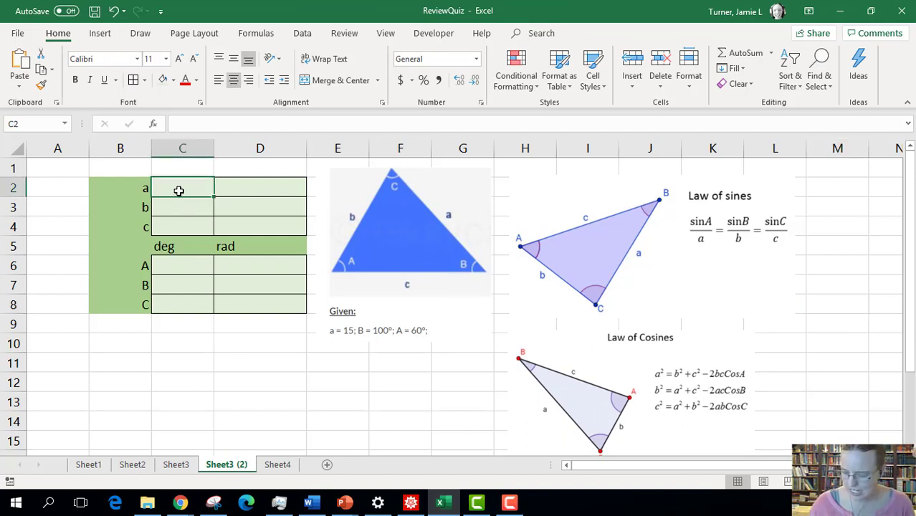
{"action": "type", "text": "15"}
{"action": "key", "text": "Return"}
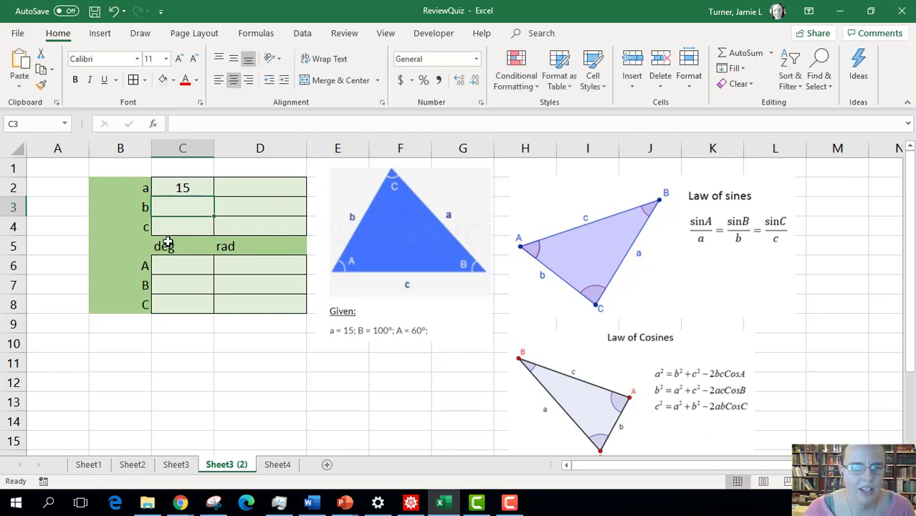
{"action": "left_click", "coordinate": [177, 284]}
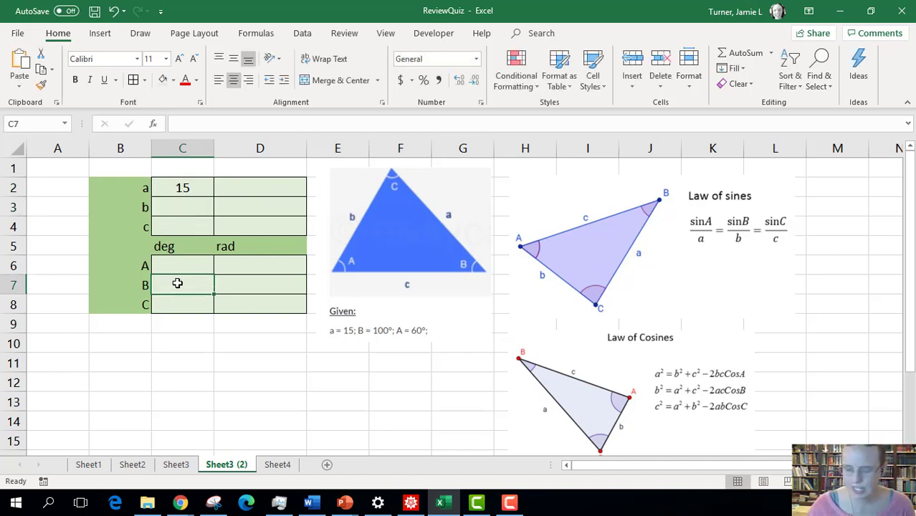
{"action": "type", "text": "100"}
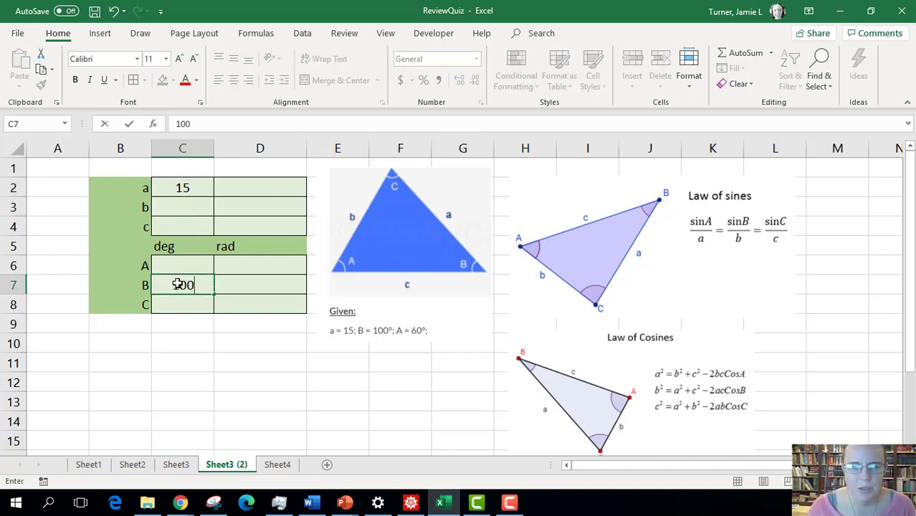
{"action": "key", "text": "Return"}
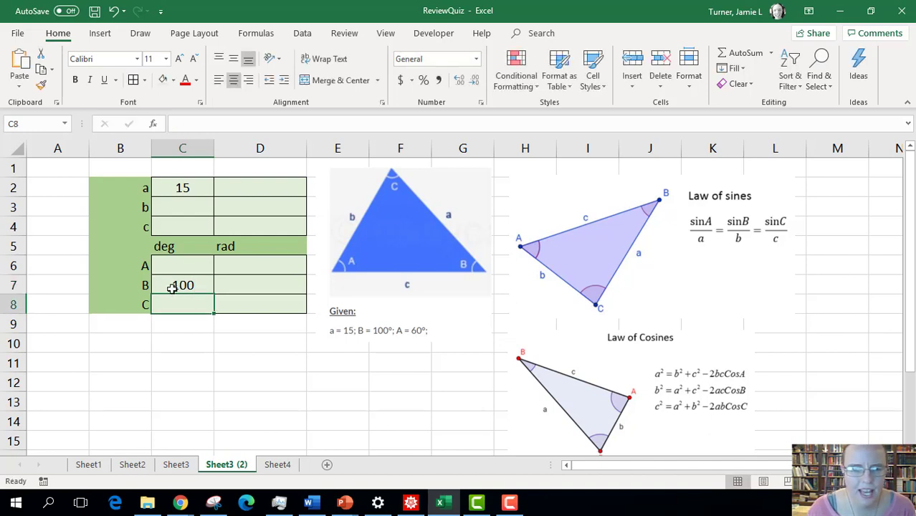
{"action": "left_click", "coordinate": [181, 266]}
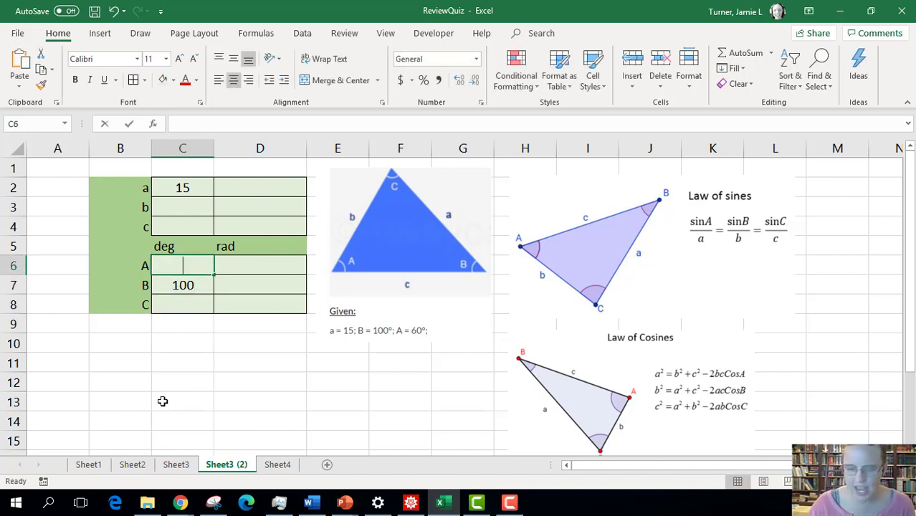
{"action": "type", "text": "60"}
{"action": "key", "text": "Return"}
- Enter =RADIANS(C6) in D6 and fill it down to D8
{"action": "left_click", "coordinate": [250, 266]}
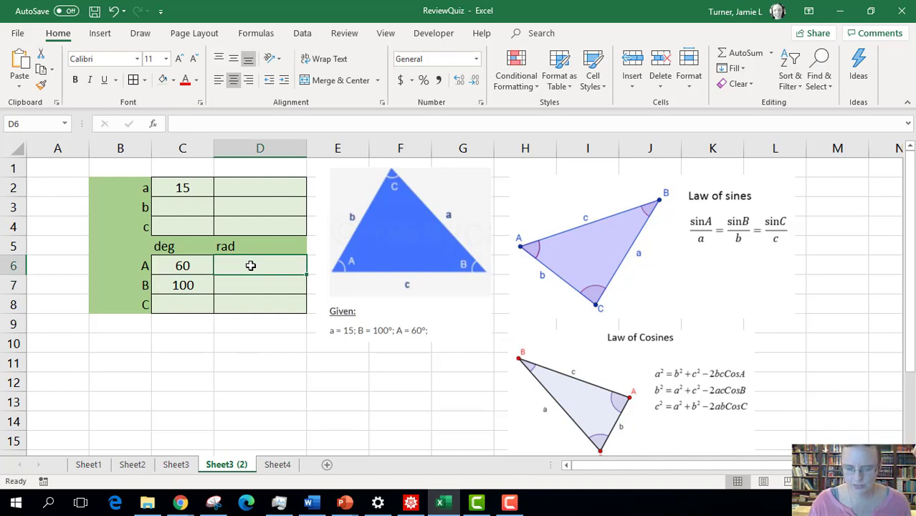
{"action": "type", "text": "=Radians("}
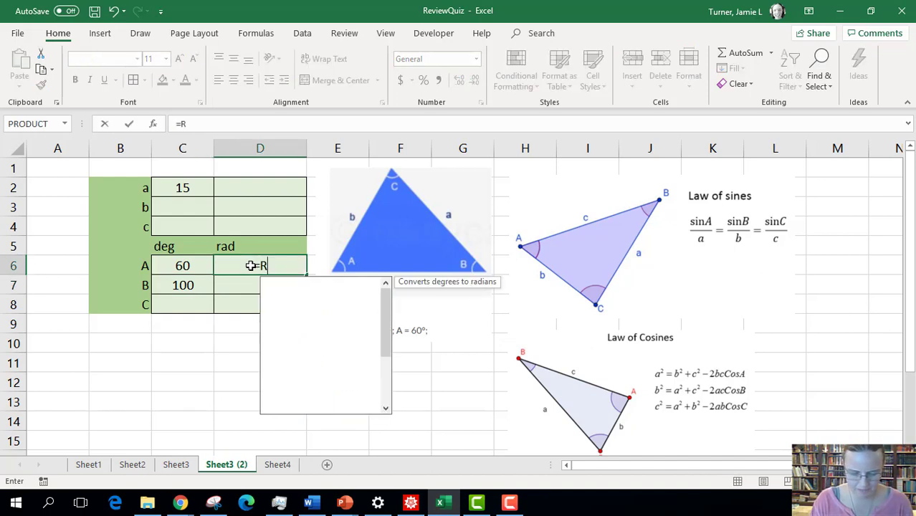
{"action": "left_click", "coordinate": [182, 266]}
{"action": "key", "text": "Return"}
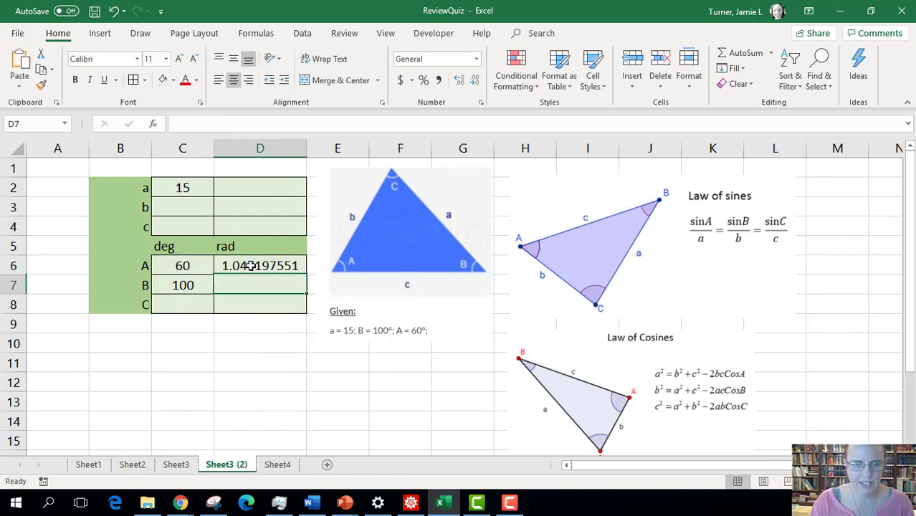
{"action": "left_click", "coordinate": [251, 265]}
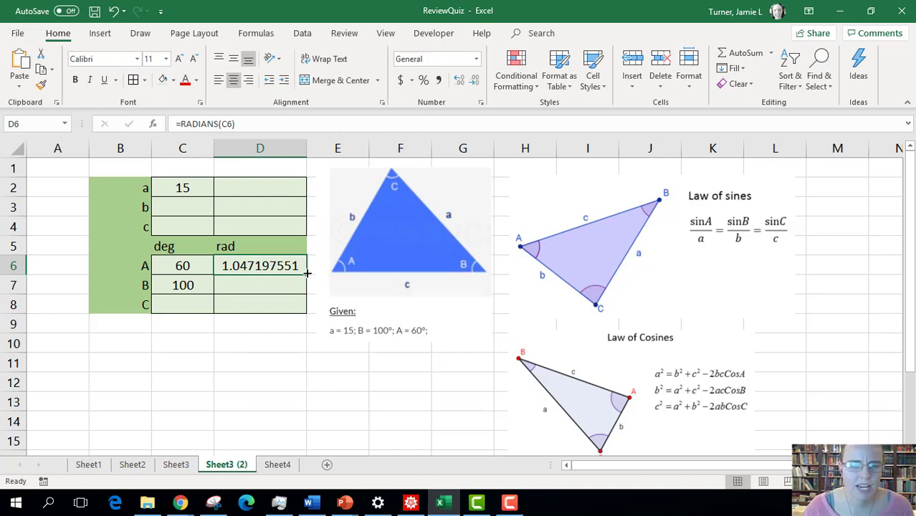
{"action": "left_click_drag", "start_coordinate": [307, 273], "coordinate": [307, 314]}
- Shade the angle A and B rows, C6:D7, tan
{"action": "left_click", "coordinate": [197, 307]}
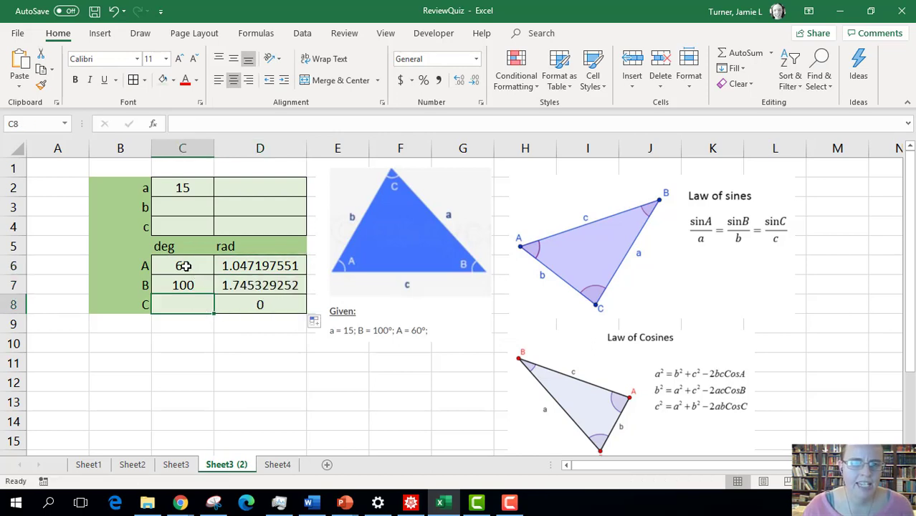
{"action": "left_click_drag", "start_coordinate": [185, 266], "coordinate": [290, 287]}
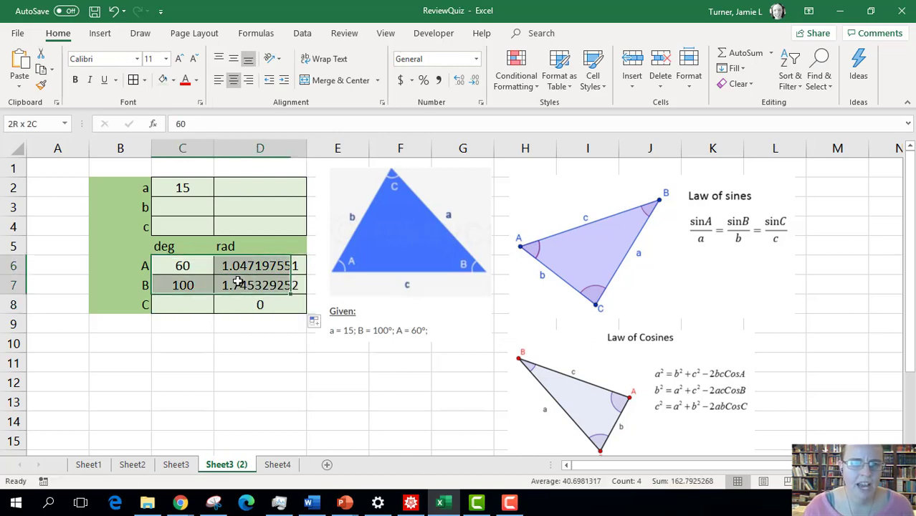
{"action": "left_click", "coordinate": [173, 81]}
{"action": "left_click", "coordinate": [242, 123]}
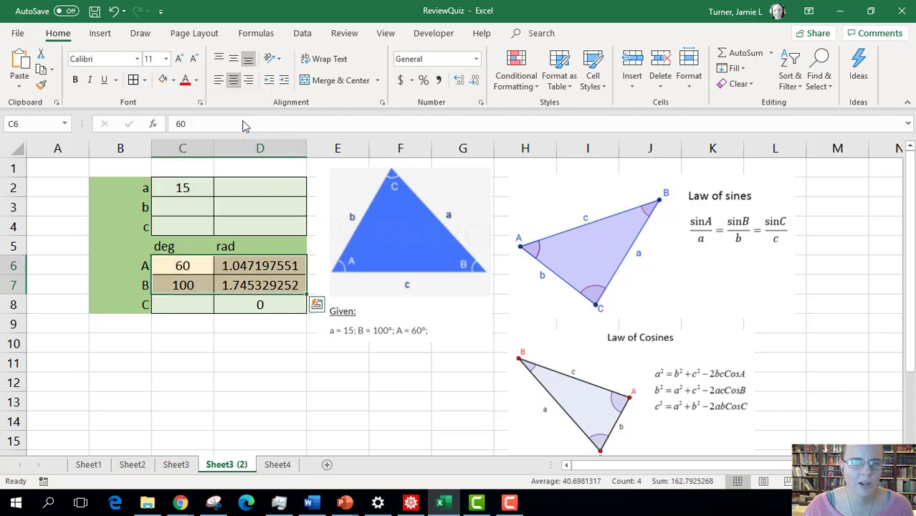
{"action": "left_click", "coordinate": [179, 285]}
{"action": "left_click", "coordinate": [184, 305]}
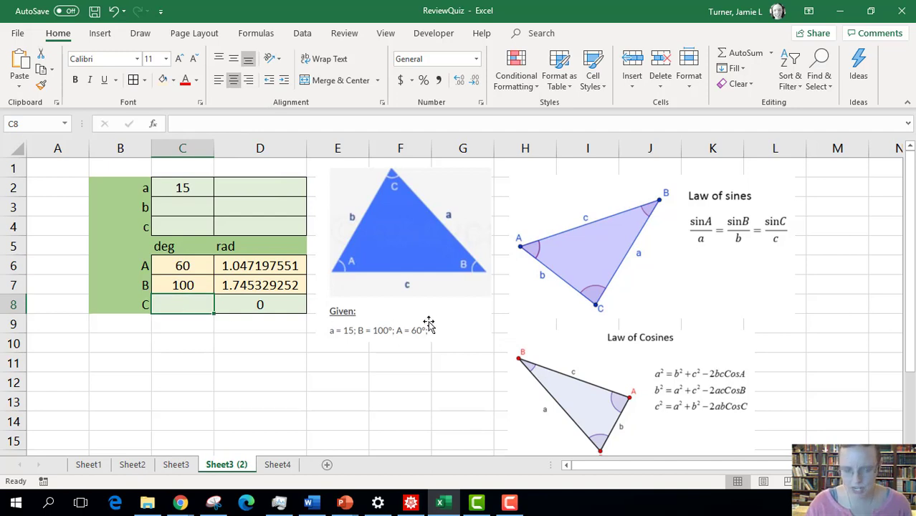
- Enter =180-C7-C6 in C8 so angle C shows 20 degrees (0.34906585 radians)
{"action": "type", "text": "="}
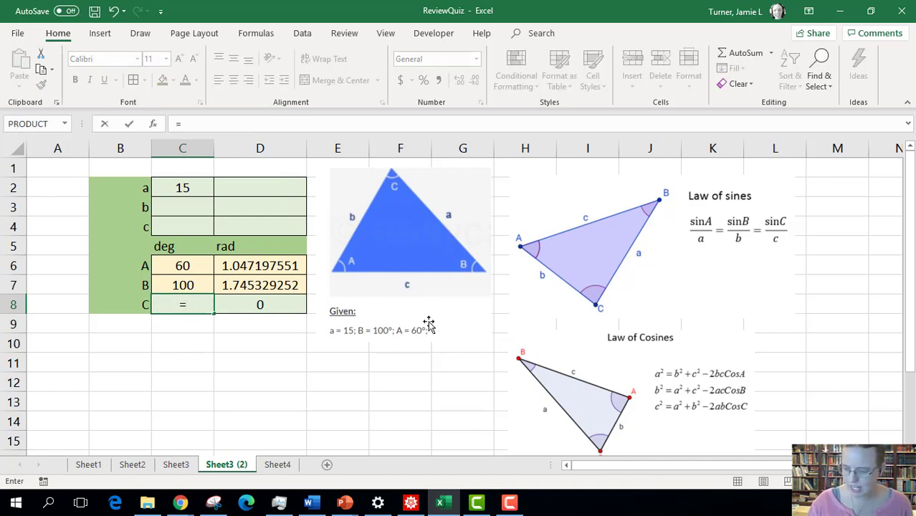
{"action": "type", "text": "180-"}
{"action": "left_click", "coordinate": [194, 284]}
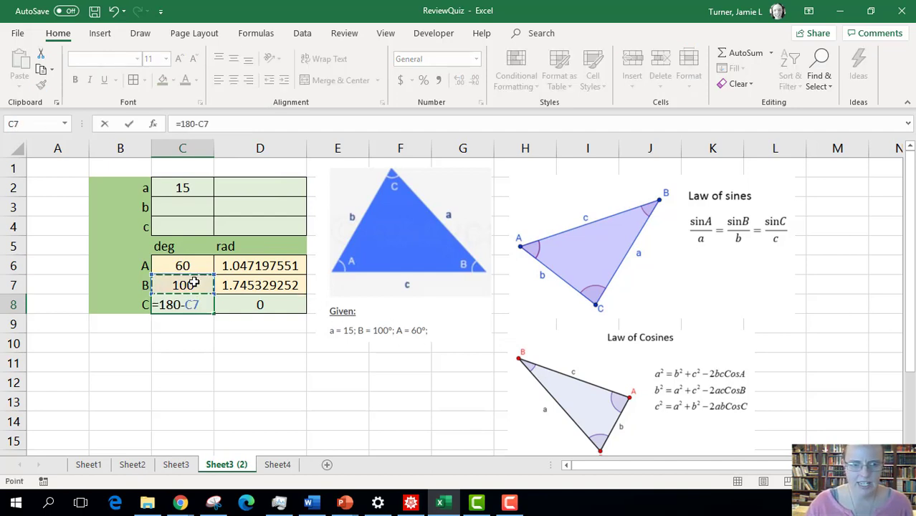
{"action": "type", "text": "-"}
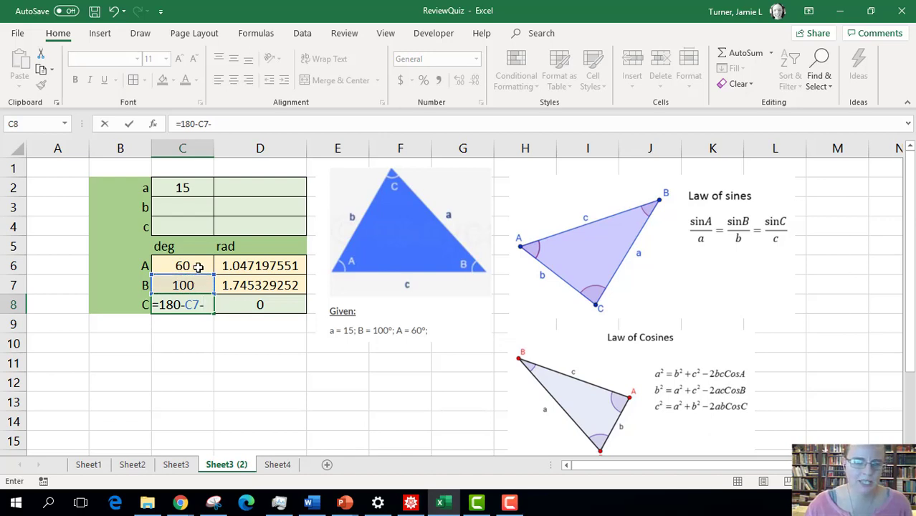
{"action": "left_click", "coordinate": [198, 266]}
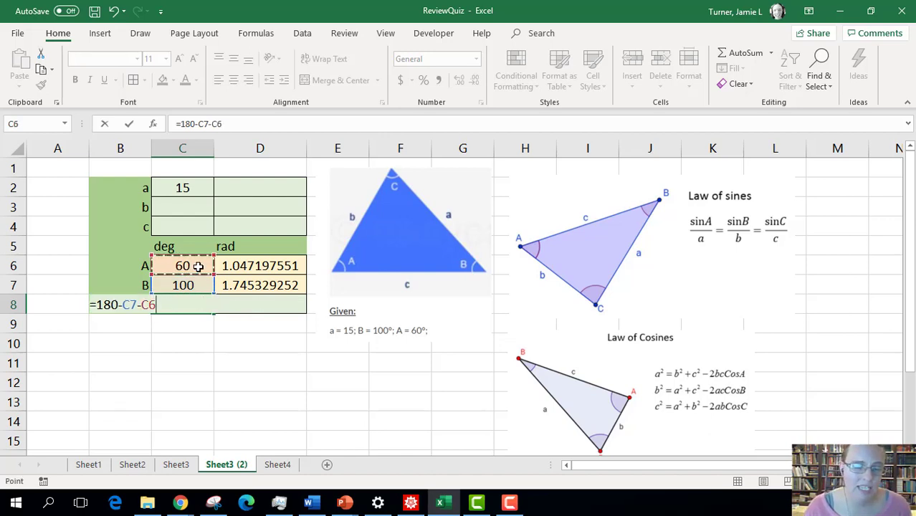
{"action": "key", "text": "Return"}
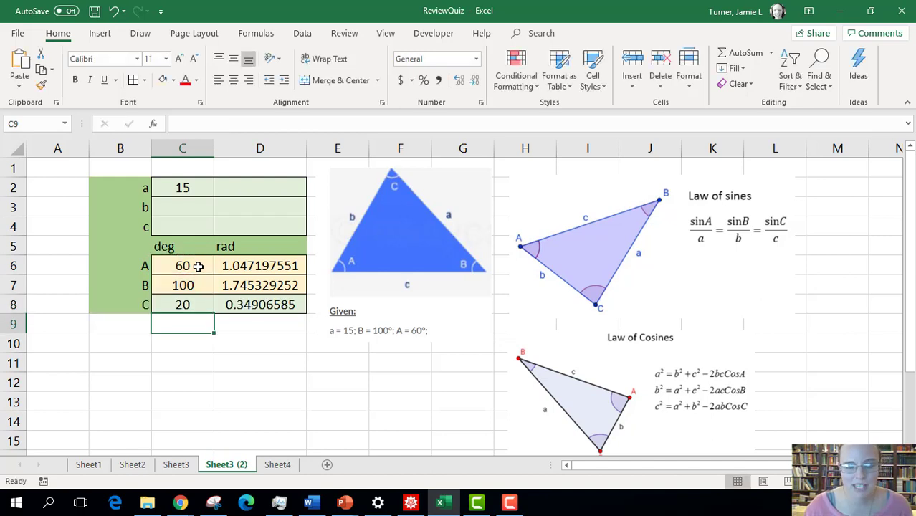
{"action": "left_click", "coordinate": [198, 306]}
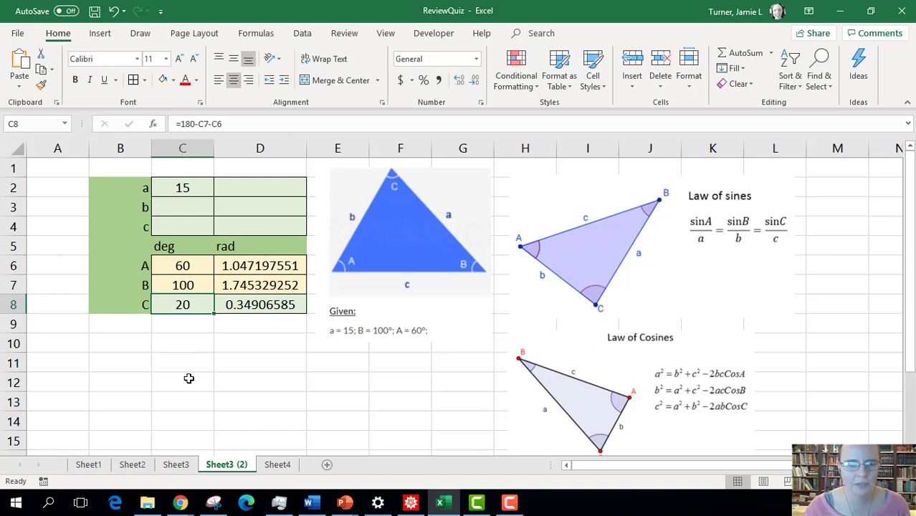
{"action": "left_click_drag", "start_coordinate": [181, 209], "coordinate": [181, 230]}
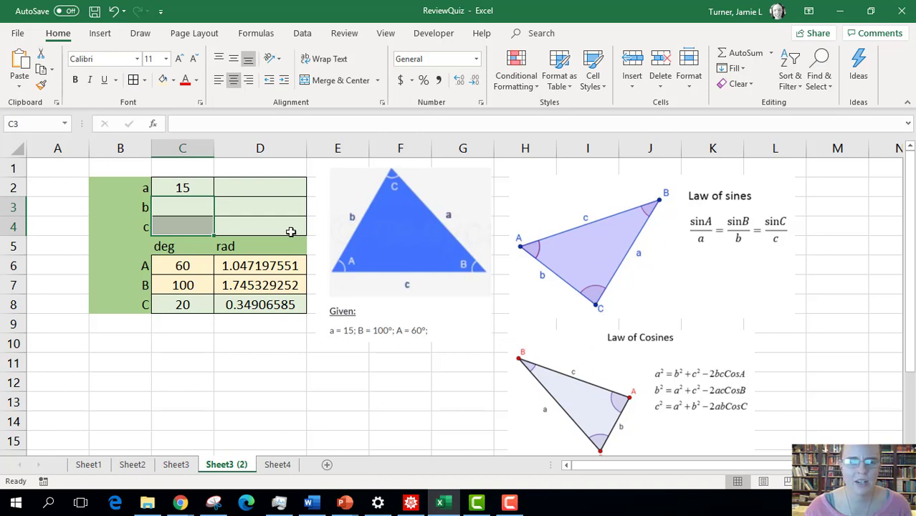
{"action": "left_click", "coordinate": [198, 170]}
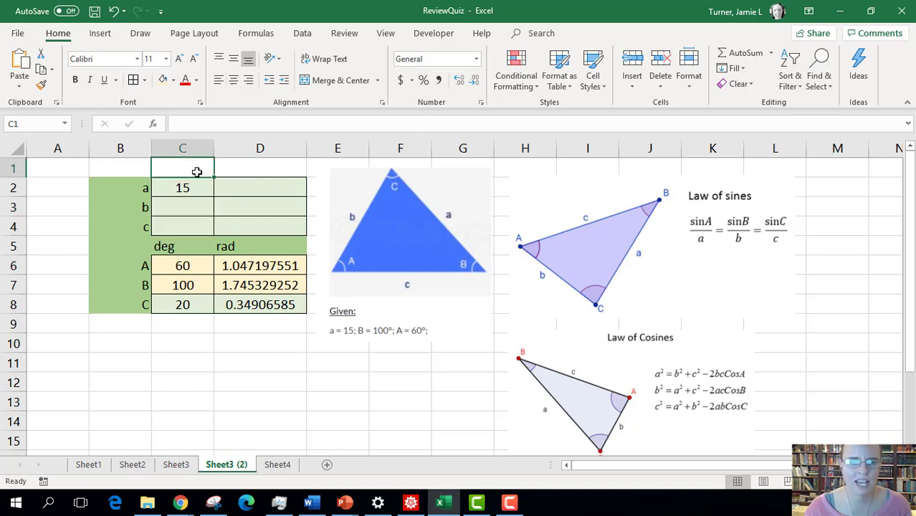
{"action": "left_click", "coordinate": [13, 169]}
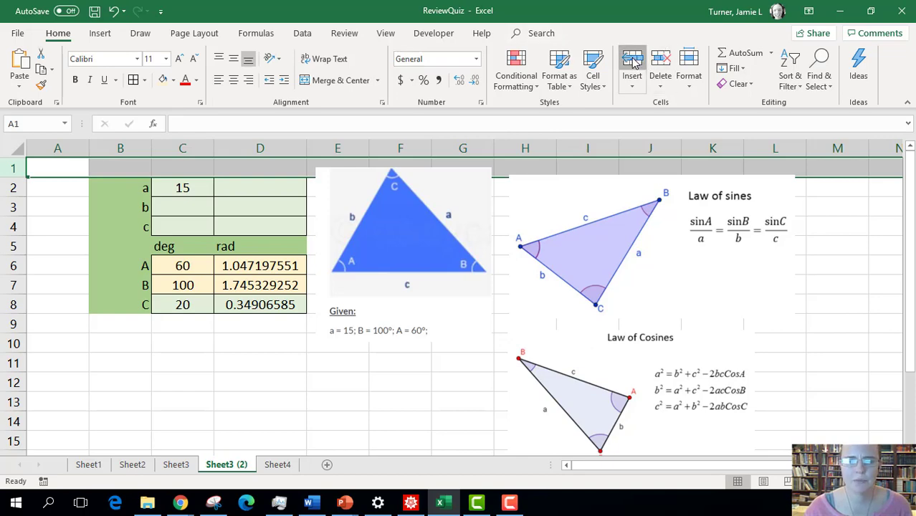
- Insert two blank rows above the table and type 'ratio a/Sin(a)' in B2
{"action": "left_click", "coordinate": [633, 60]}
{"action": "left_click", "coordinate": [634, 60]}
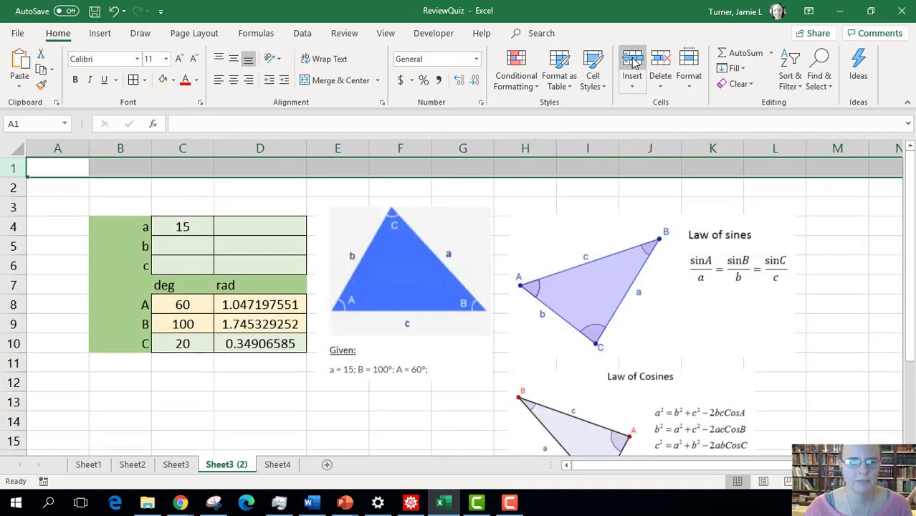
{"action": "left_click", "coordinate": [141, 188]}
{"action": "type", "text": "ratio a/"}
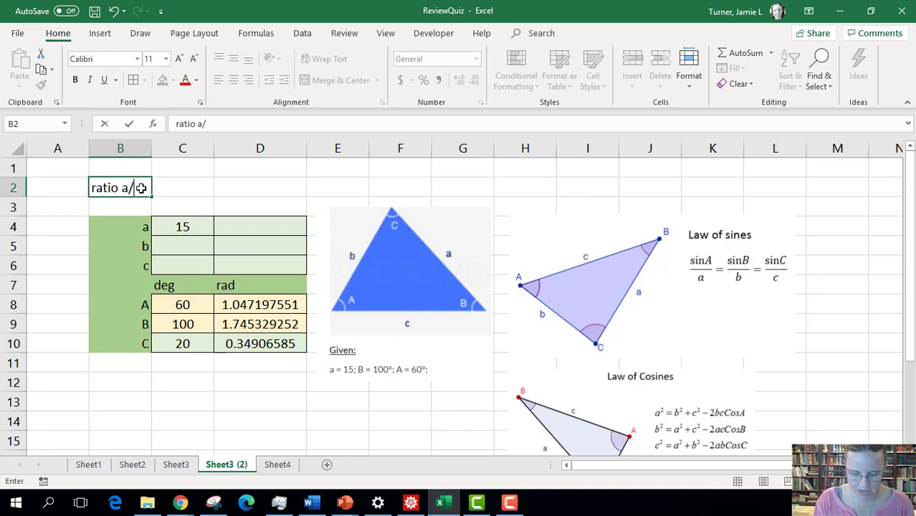
{"action": "type", "text": "Sin(a"}
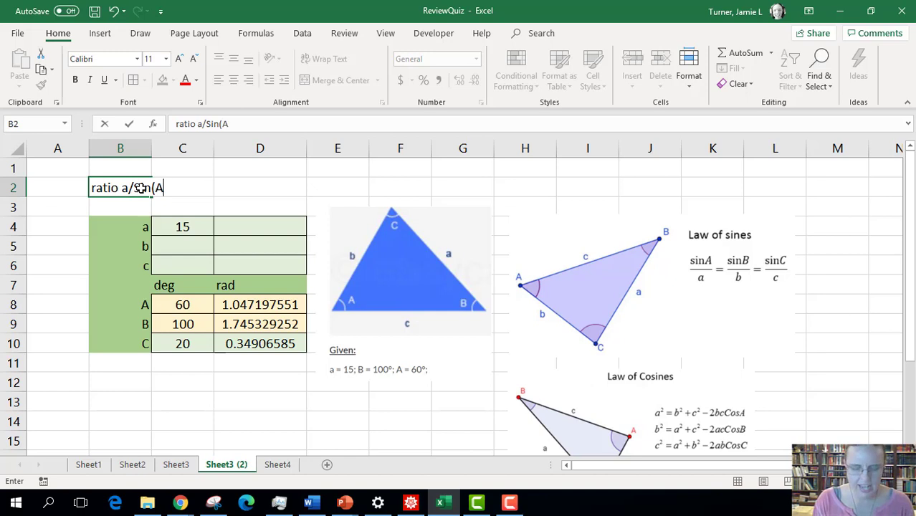
{"action": "key", "text": "Return"}
- Finish the B2 label as 'ratio a/Sin(A) =' and right-align it
{"action": "left_click", "coordinate": [141, 187]}
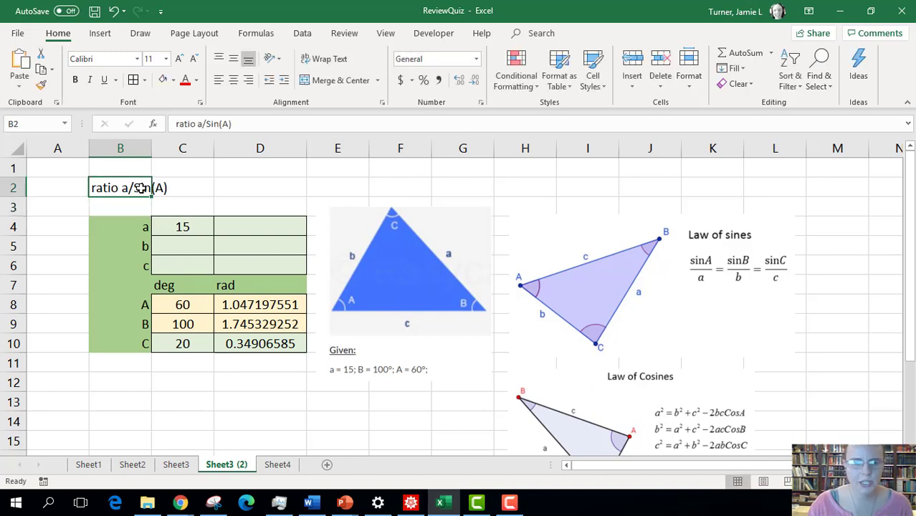
{"action": "left_click", "coordinate": [279, 123]}
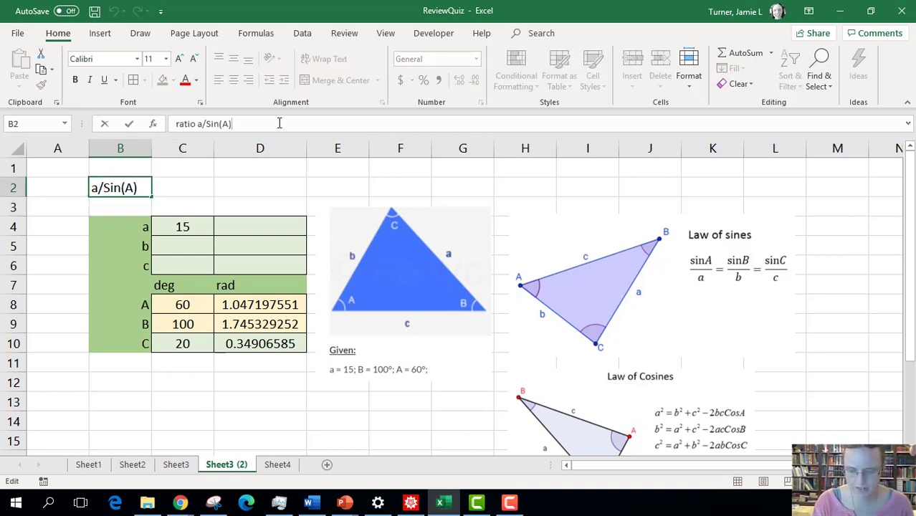
{"action": "type", "text": "="}
{"action": "key", "text": "Return"}
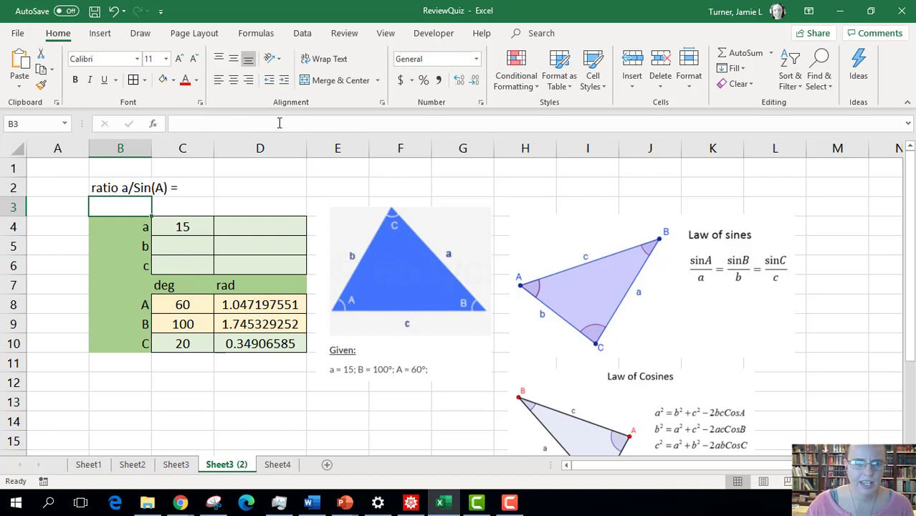
{"action": "left_click", "coordinate": [141, 187]}
{"action": "left_click", "coordinate": [247, 79]}
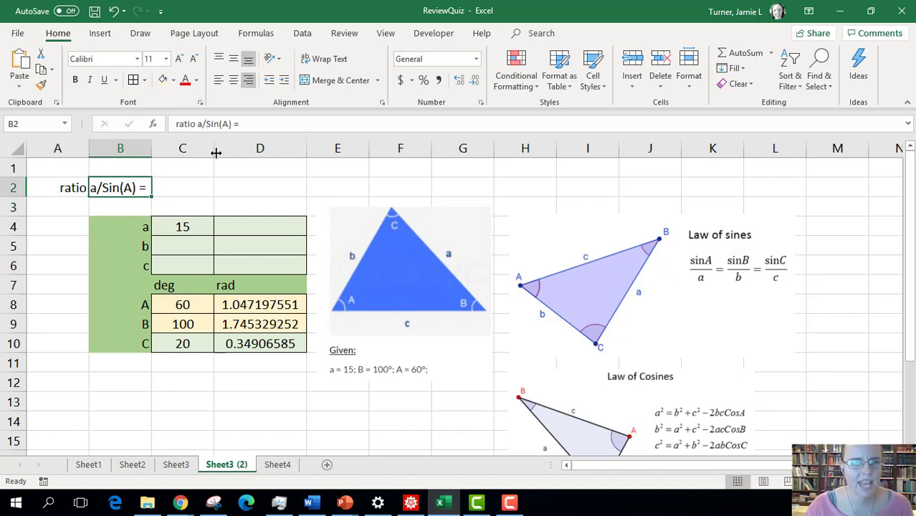
{"action": "left_click", "coordinate": [193, 187]}
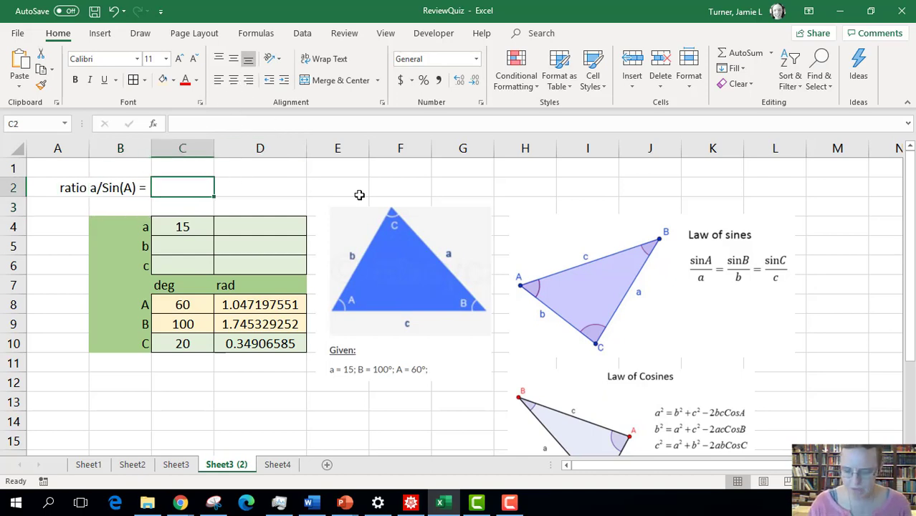
- Enter =C4/Sin(D8) in C2, giving a ratio of 17.3205
{"action": "type", "text": "="}
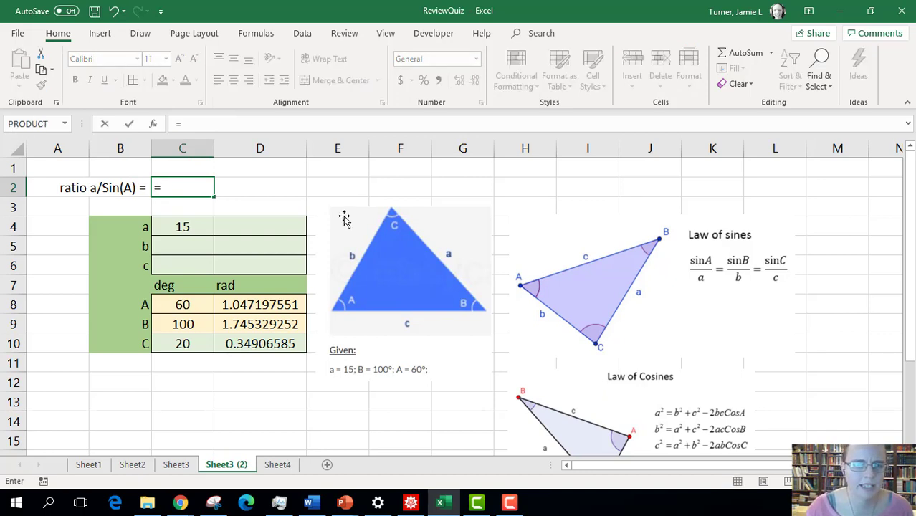
{"action": "left_click", "coordinate": [182, 227]}
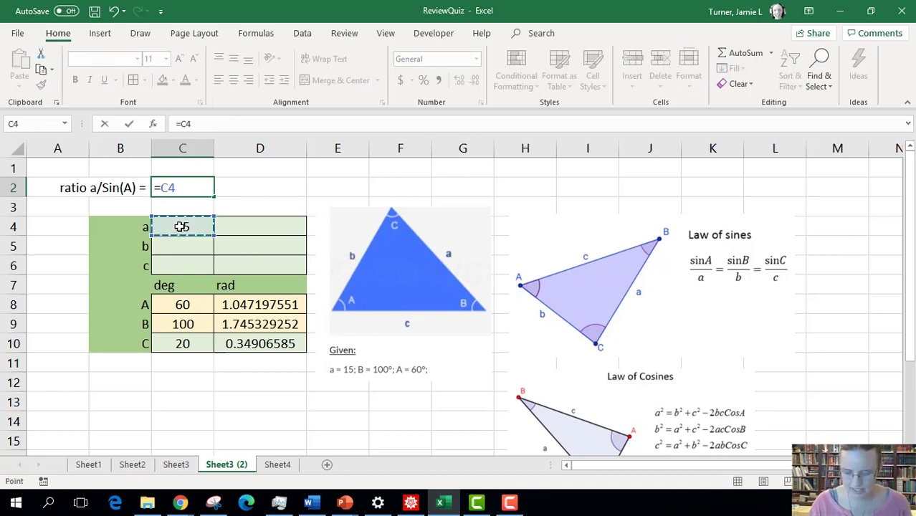
{"action": "type", "text": "/Sin("}
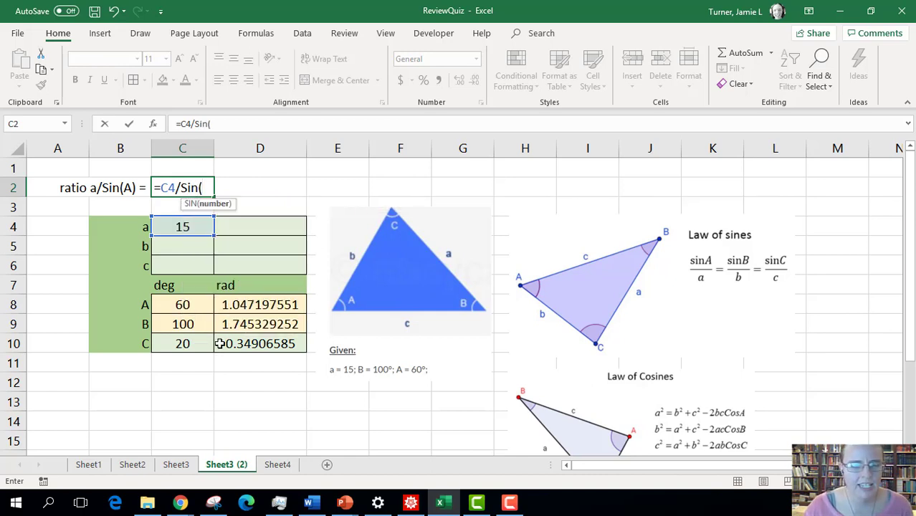
{"action": "left_click", "coordinate": [244, 308]}
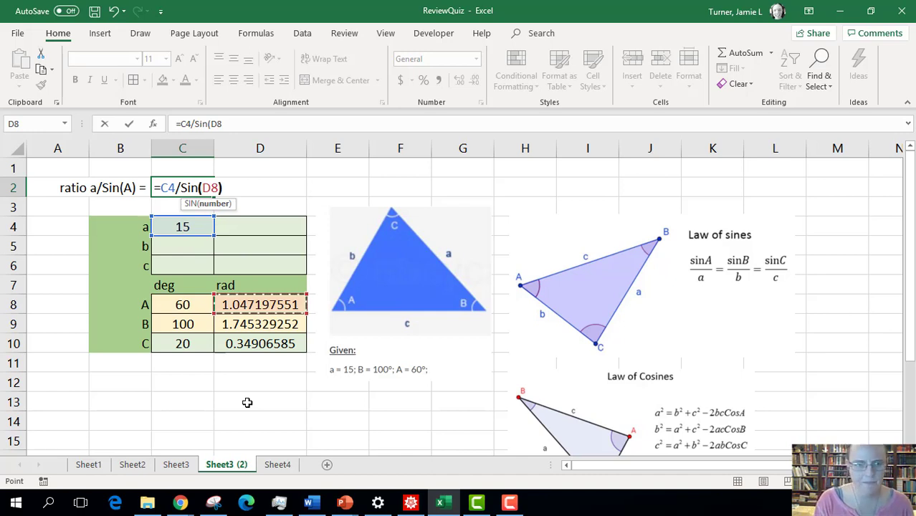
{"action": "type", "text": ")"}
{"action": "key", "text": "Return"}
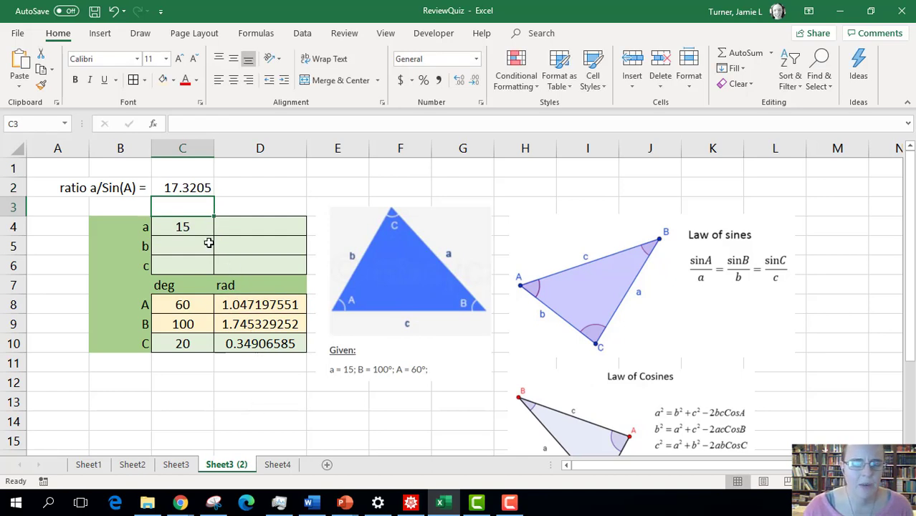
- Enter =C2*Sin(D9) in C5 so side b computes to 17.0574
{"action": "left_click", "coordinate": [197, 245]}
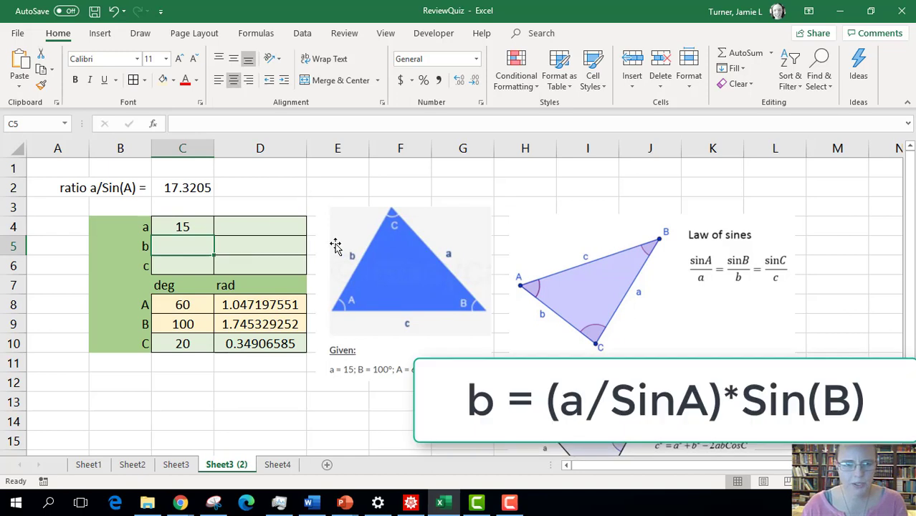
{"action": "type", "text": "="}
{"action": "left_click", "coordinate": [192, 187]}
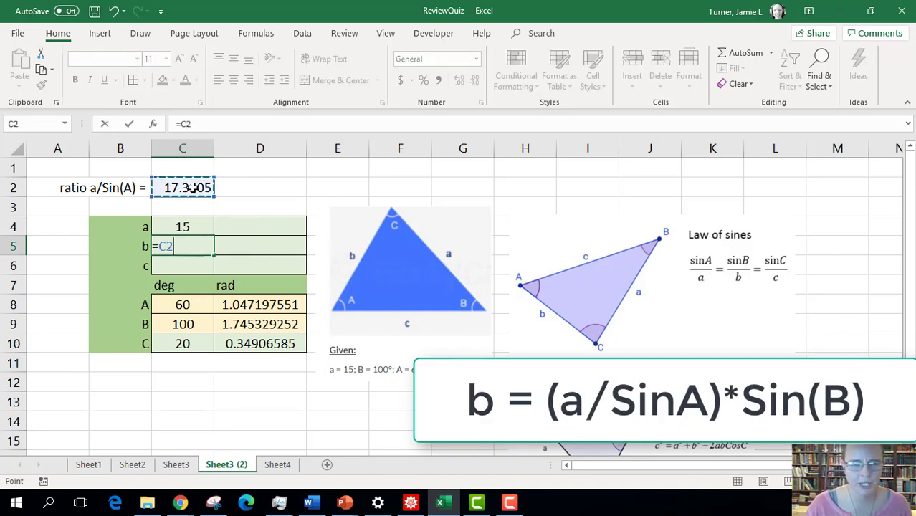
{"action": "type", "text": "*"}
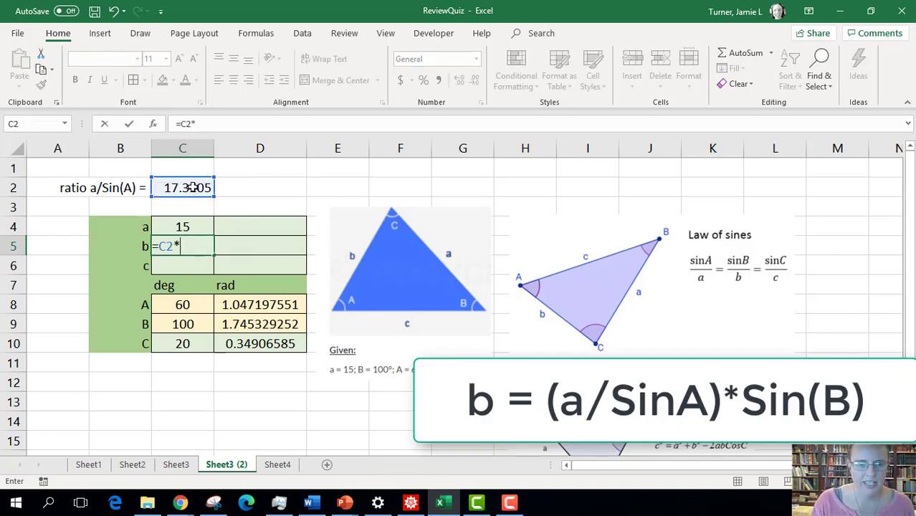
{"action": "type", "text": "Sin("}
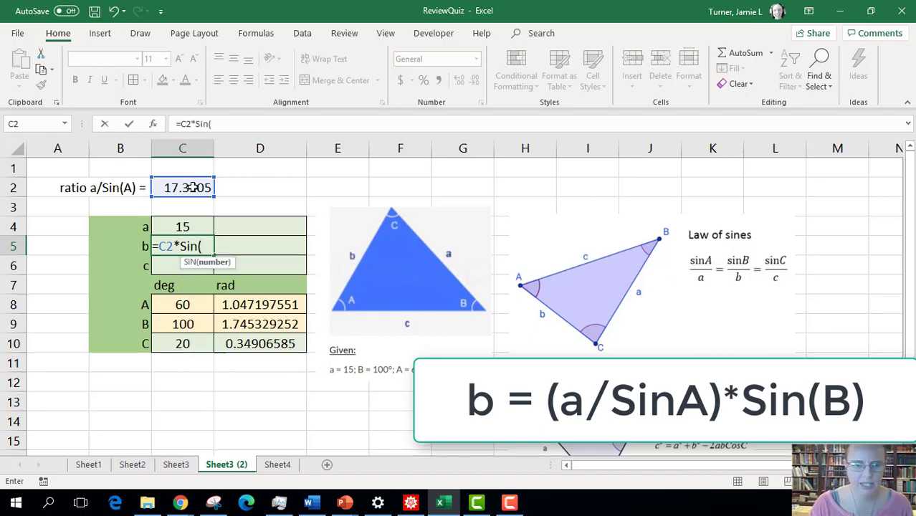
{"action": "left_click", "coordinate": [260, 325]}
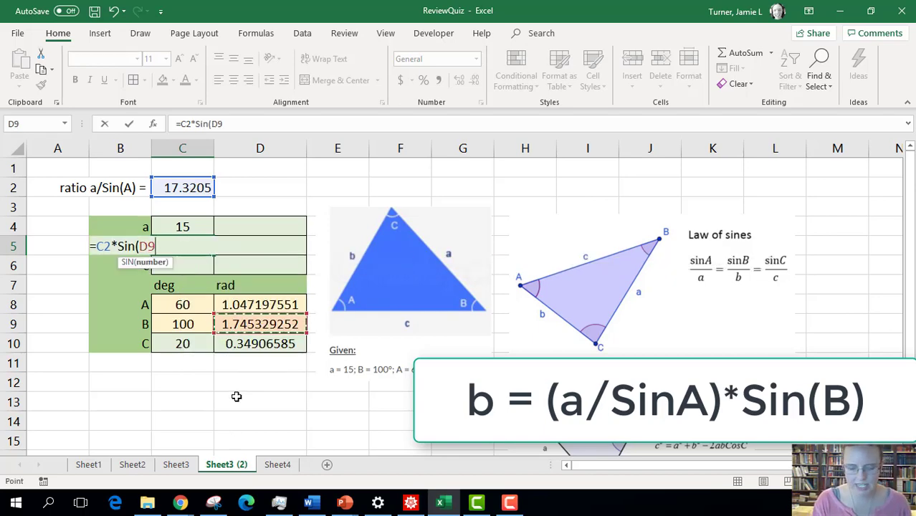
{"action": "key", "text": "ctrl+Return"}
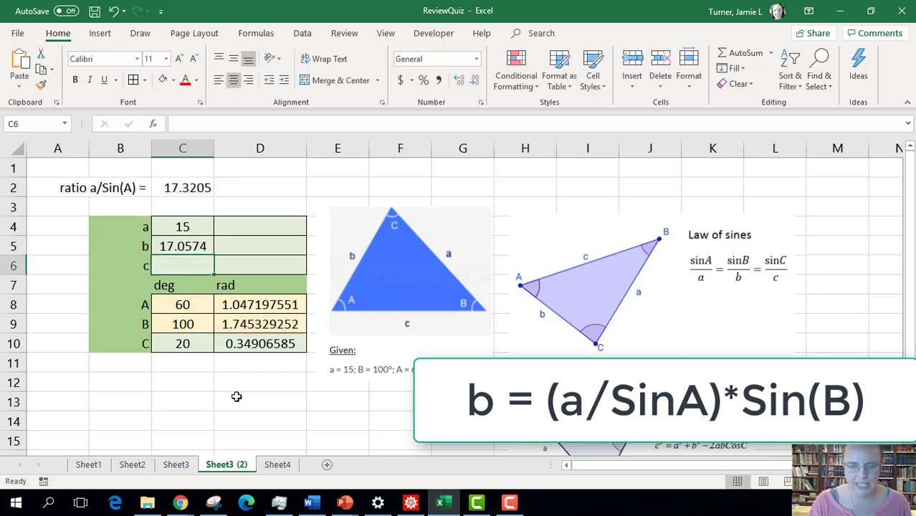
- Enter =C2*Sin(D10) in C6 so side c computes to 5.92396
{"action": "type", "text": "="}
{"action": "left_click", "coordinate": [190, 185]}
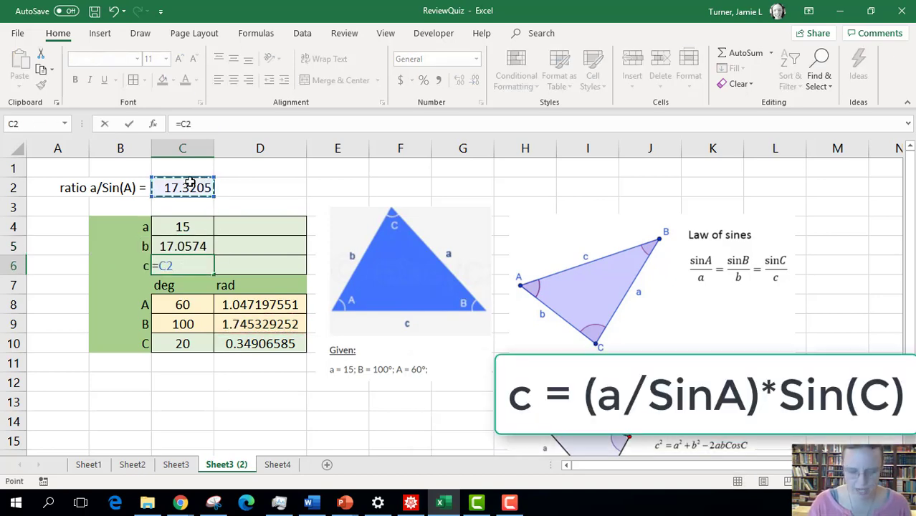
{"action": "type", "text": "*Sin("}
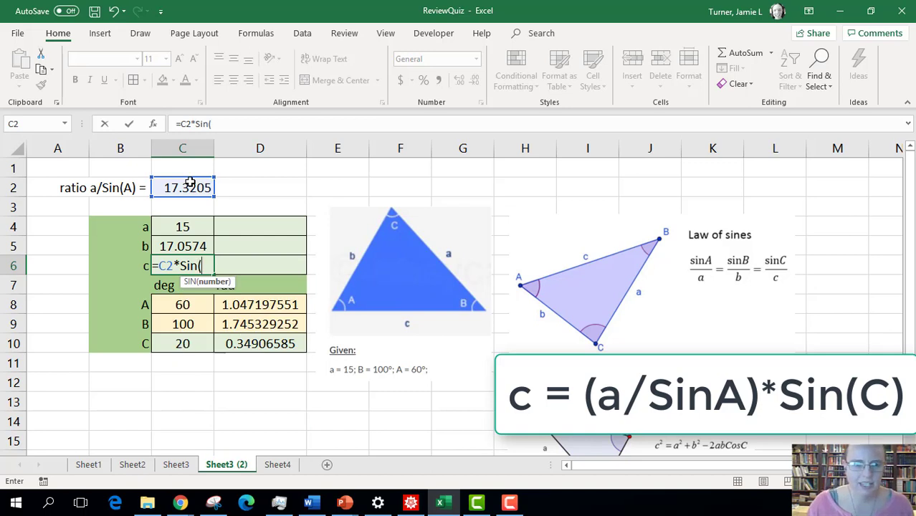
{"action": "left_click", "coordinate": [248, 343]}
{"action": "type", "text": ")"}
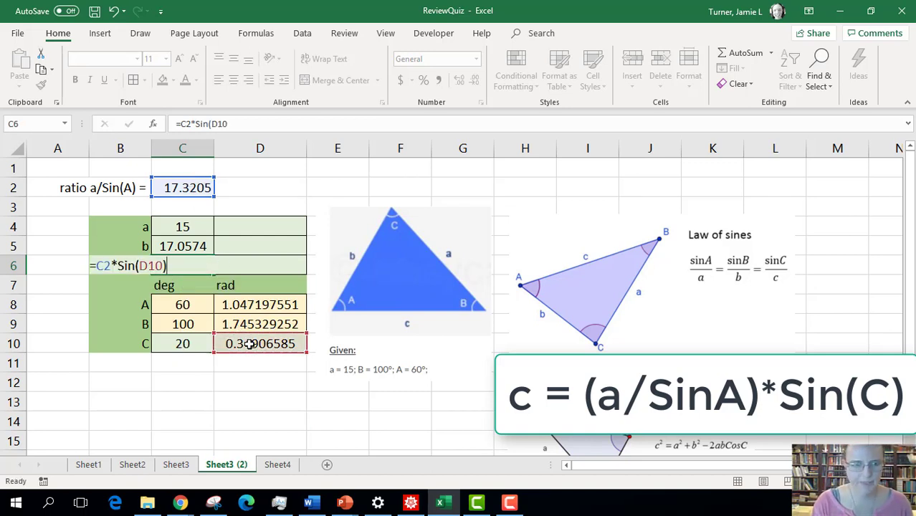
{"action": "key", "text": "Return"}
{"action": "left_click_drag", "start_coordinate": [198, 222], "coordinate": [233, 221]}
- Fill C4:D4 light orange and show the formulas of C5 and C6 in D5:D6 with =FORMULATEXT
{"action": "left_click", "coordinate": [164, 80]}
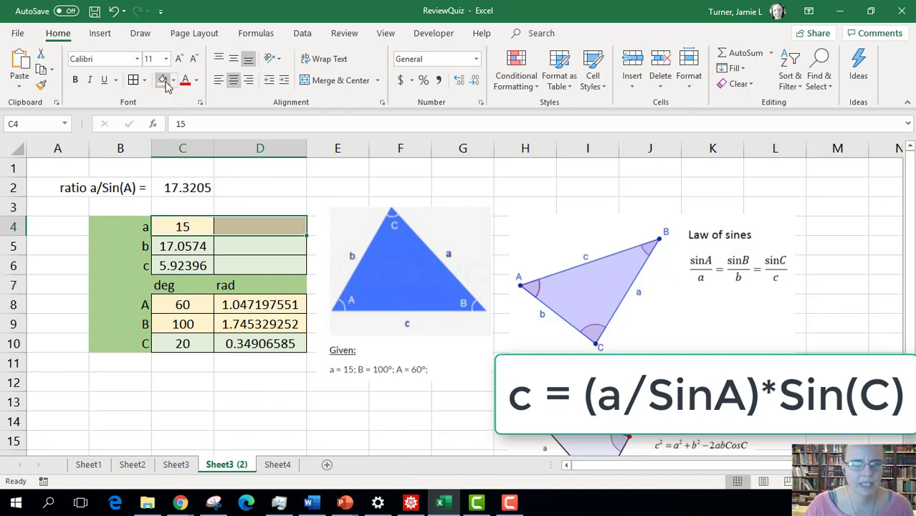
{"action": "left_click", "coordinate": [238, 243]}
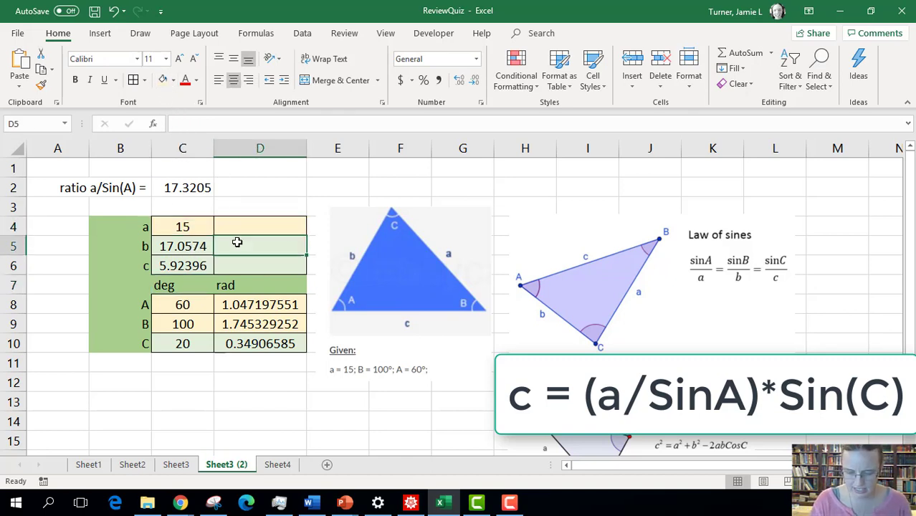
{"action": "type", "text": "=Formul"}
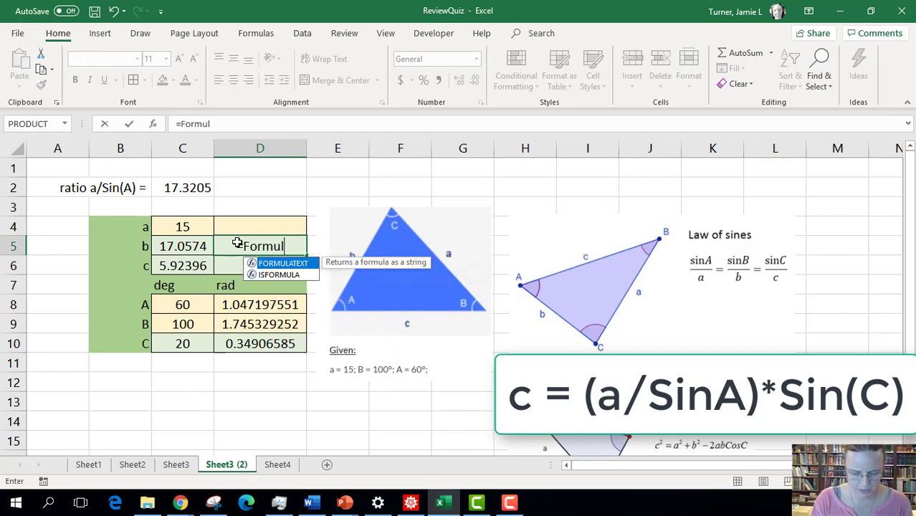
{"action": "type", "text": "atext("}
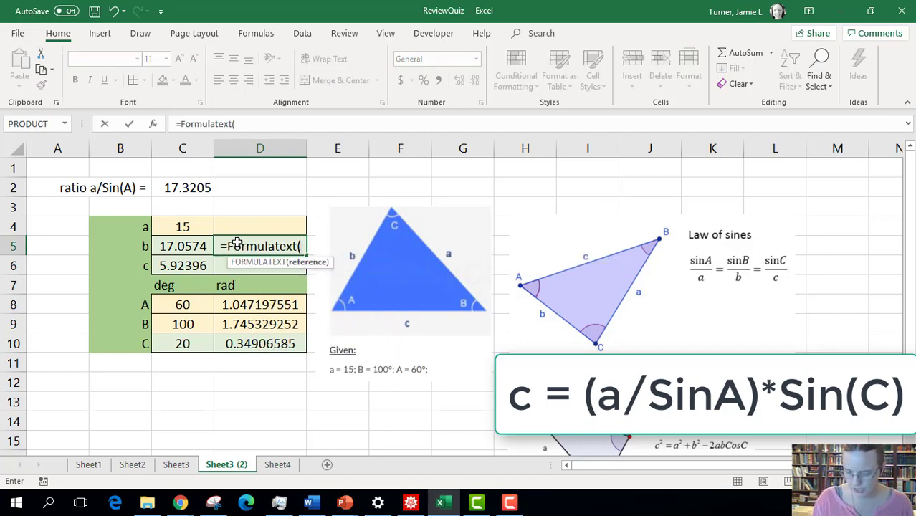
{"action": "left_click", "coordinate": [164, 246]}
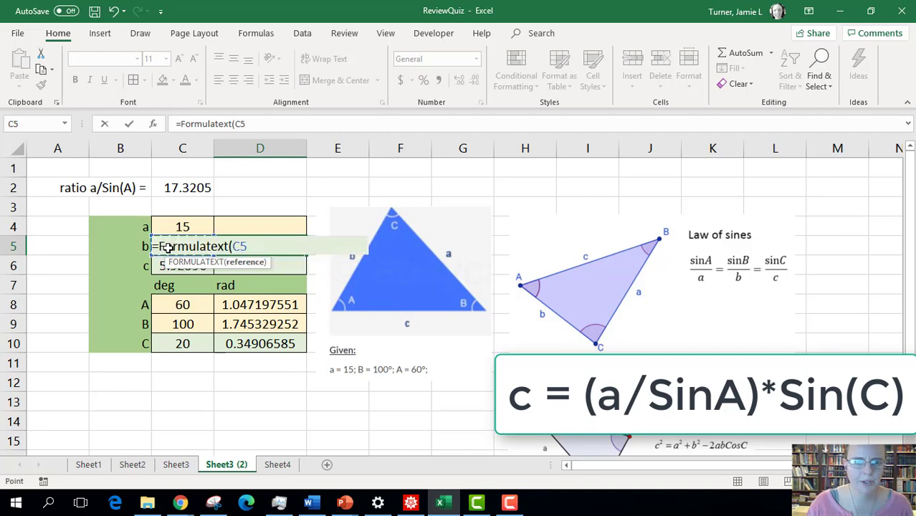
{"action": "key", "text": "Return"}
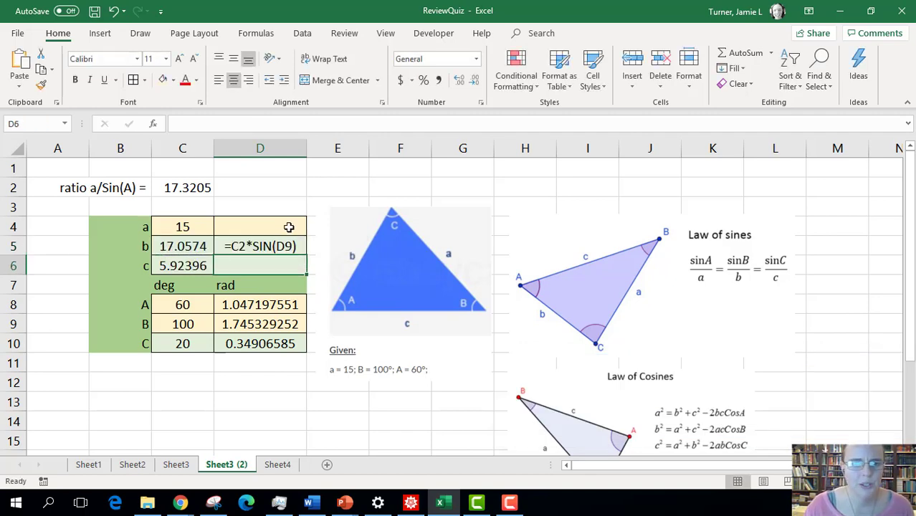
{"action": "left_click", "coordinate": [285, 250]}
{"action": "left_click_drag", "start_coordinate": [305, 256], "coordinate": [302, 280]}
- Nudge the Law of sines picture and the Law of Cosines picture upward slightly
{"action": "left_click", "coordinate": [317, 242]}
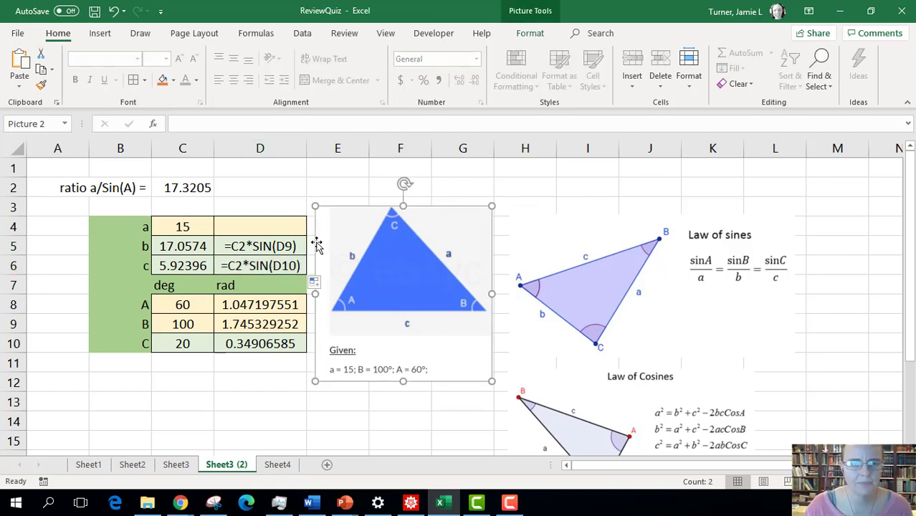
{"action": "left_click", "coordinate": [250, 390]}
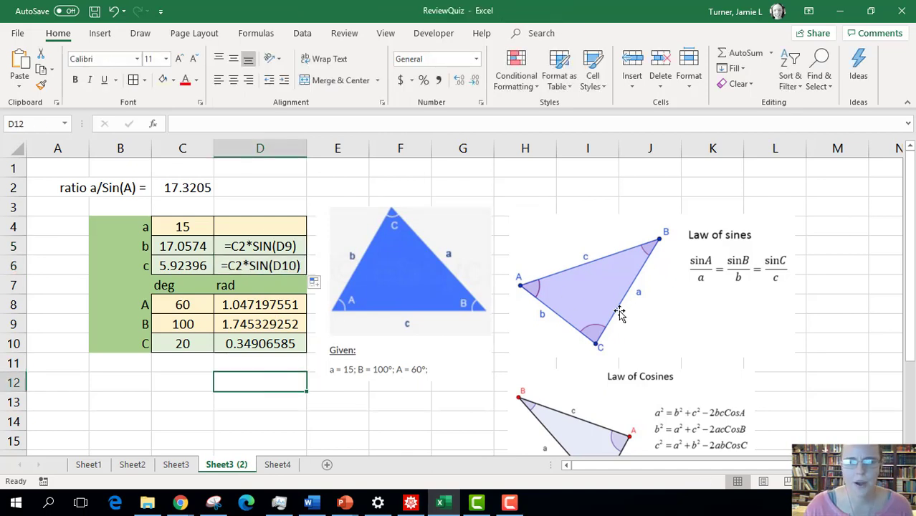
{"action": "mouse_move", "coordinate": [618, 316]}
{"action": "left_mouse_down"}
{"action": "mouse_move", "coordinate": [616, 295]}
{"action": "mouse_move", "coordinate": [620, 301]}
{"action": "left_mouse_up"}
{"action": "left_click_drag", "start_coordinate": [633, 412], "coordinate": [633, 391]}
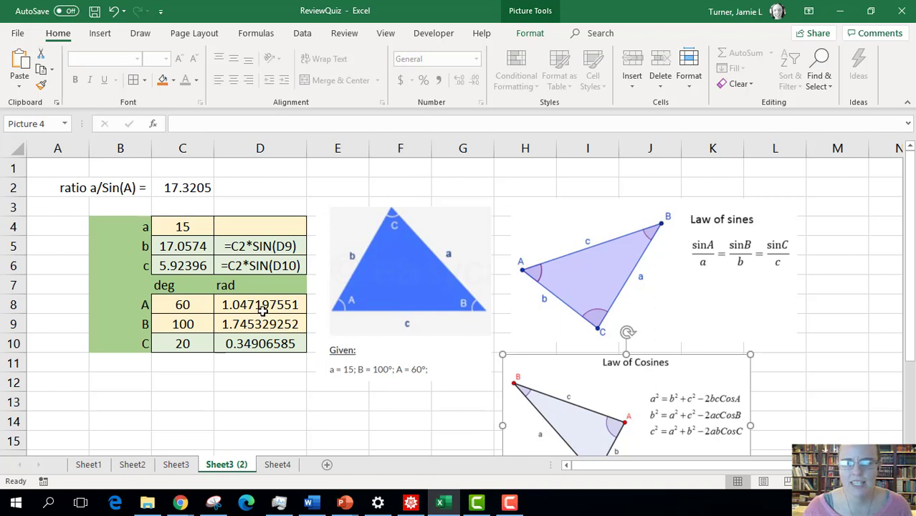
{"action": "left_click", "coordinate": [210, 400]}
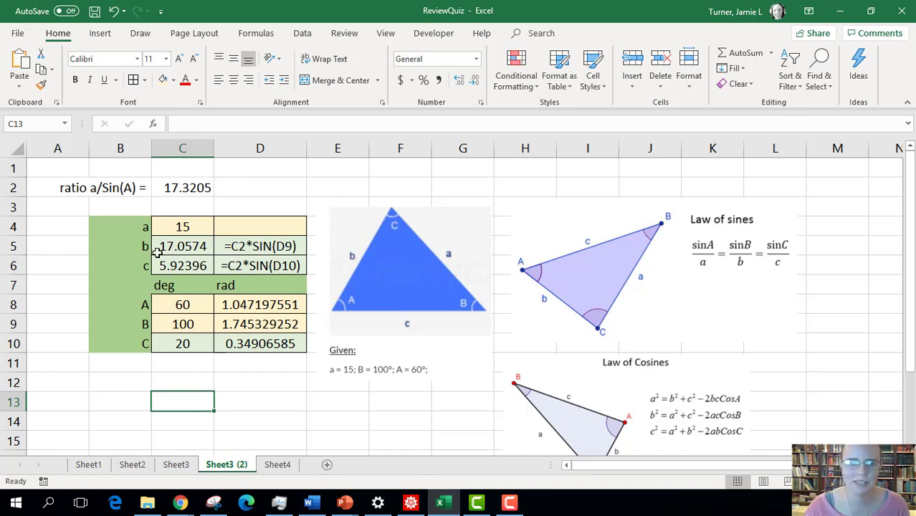
- Enter 50 in C8 and 10 in C4, making C 30, b 12.8558 and c 6.52704
{"action": "left_click", "coordinate": [181, 306]}
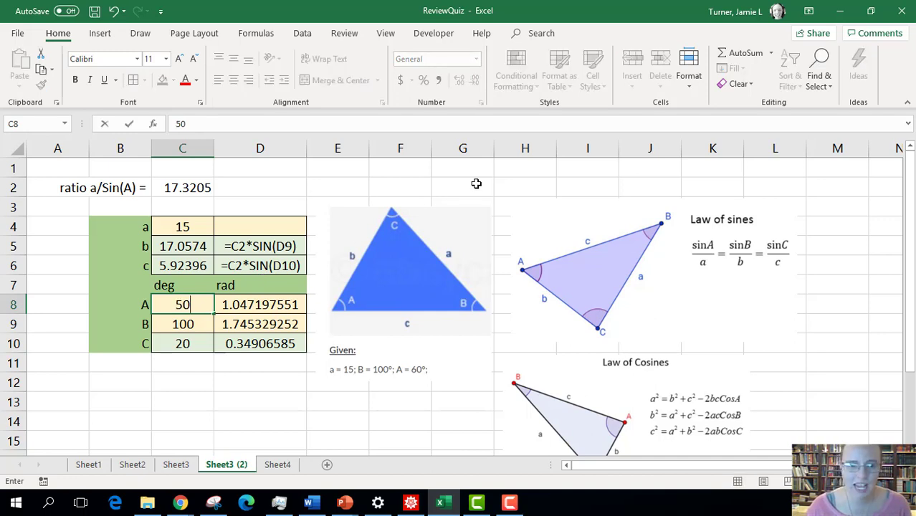
{"action": "type", "text": "50"}
{"action": "key", "text": "Return"}
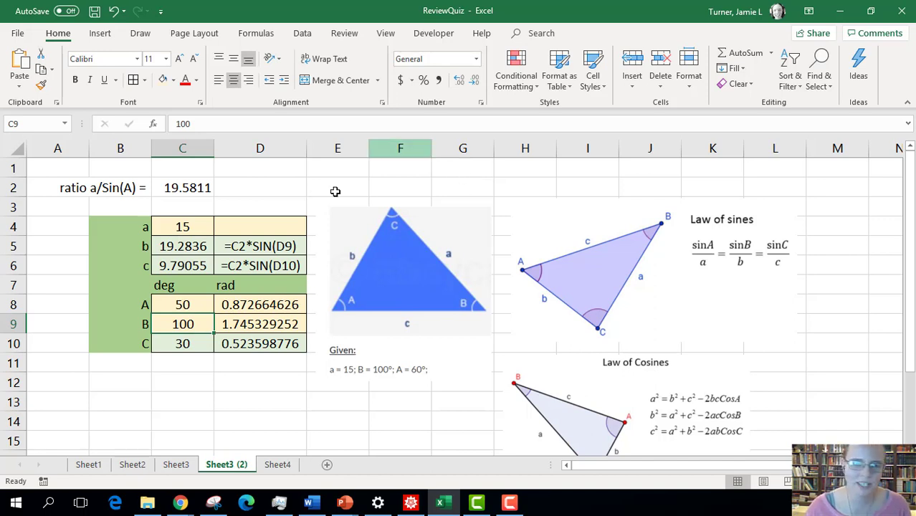
{"action": "left_click", "coordinate": [203, 226]}
{"action": "type", "text": "10"}
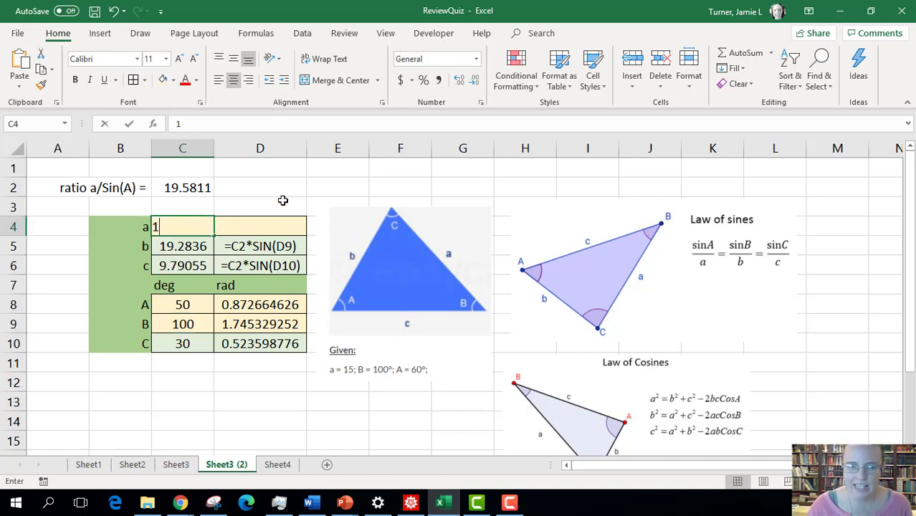
{"action": "key", "text": "Return"}
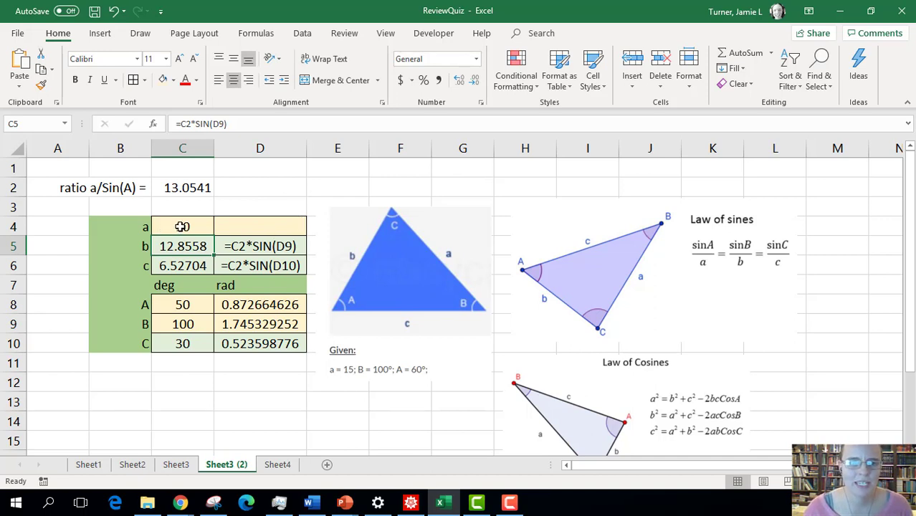
{"action": "left_click_drag", "start_coordinate": [182, 304], "coordinate": [237, 324]}
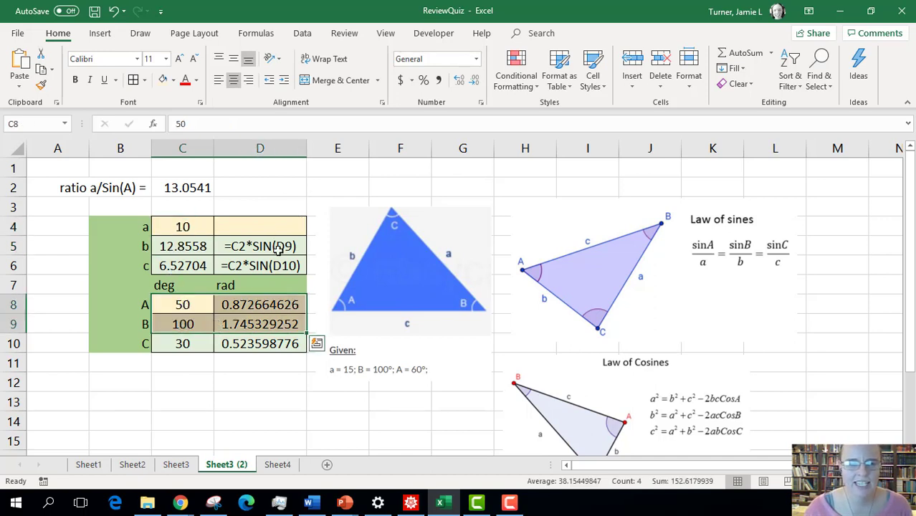
{"action": "left_click", "coordinate": [325, 175]}
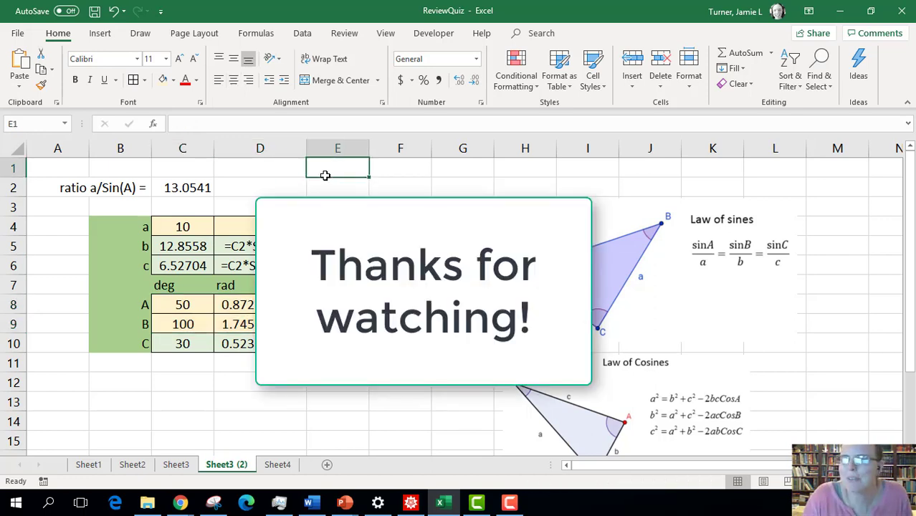